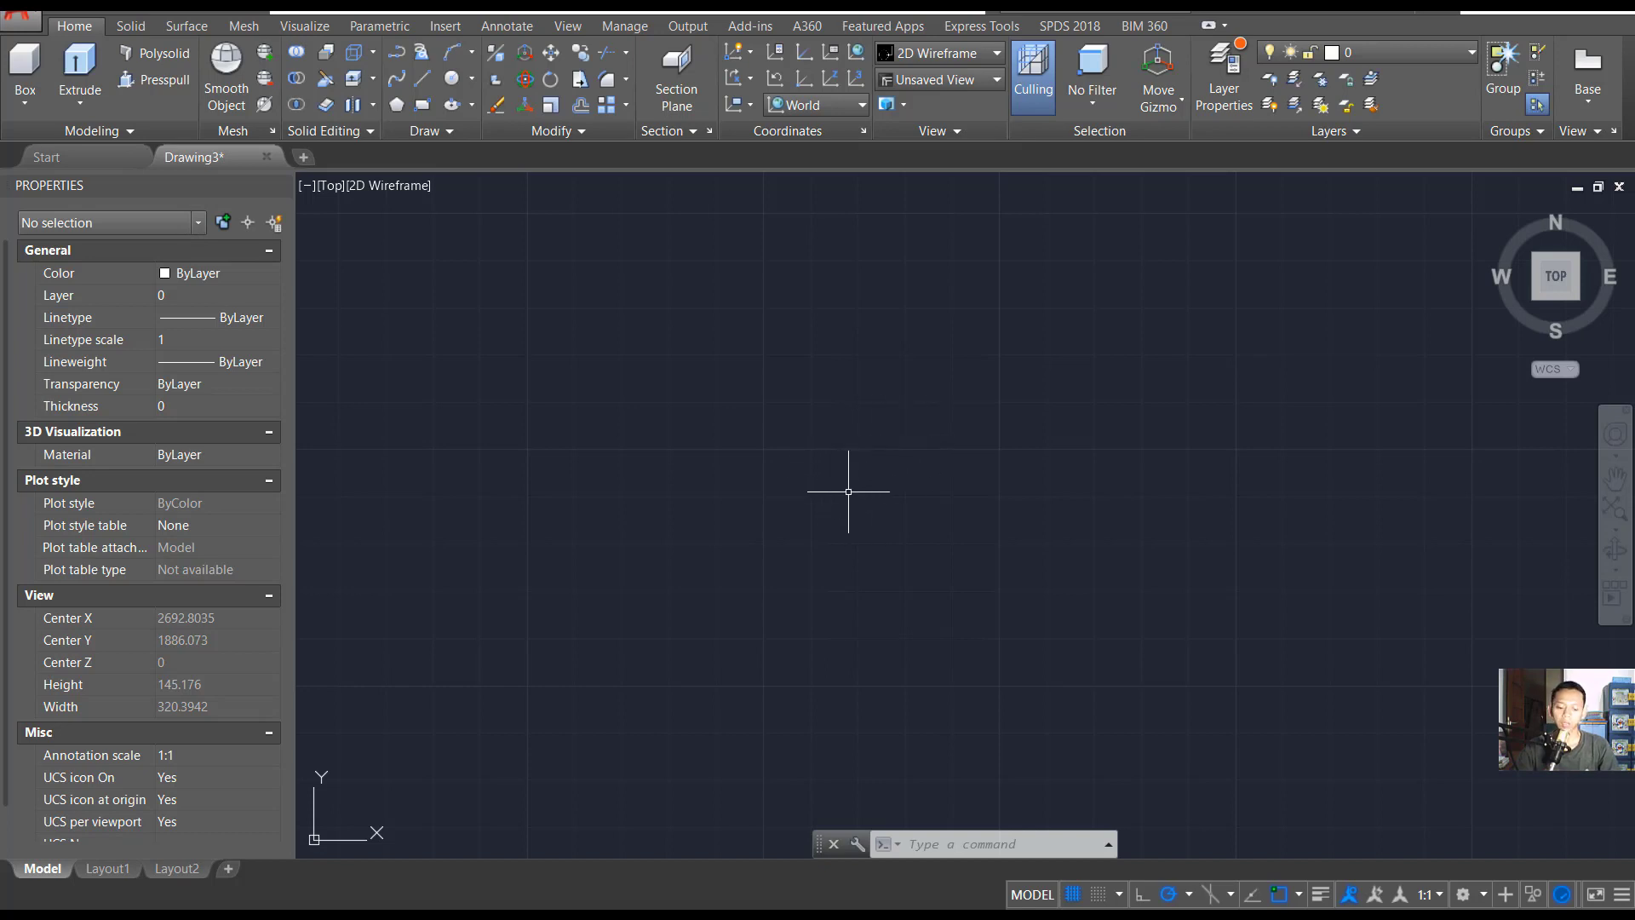
Step: Draw a rectangle 30 long and 70 wide using the RECTANG Dimensions option
key("Return")
left_click(782, 349)
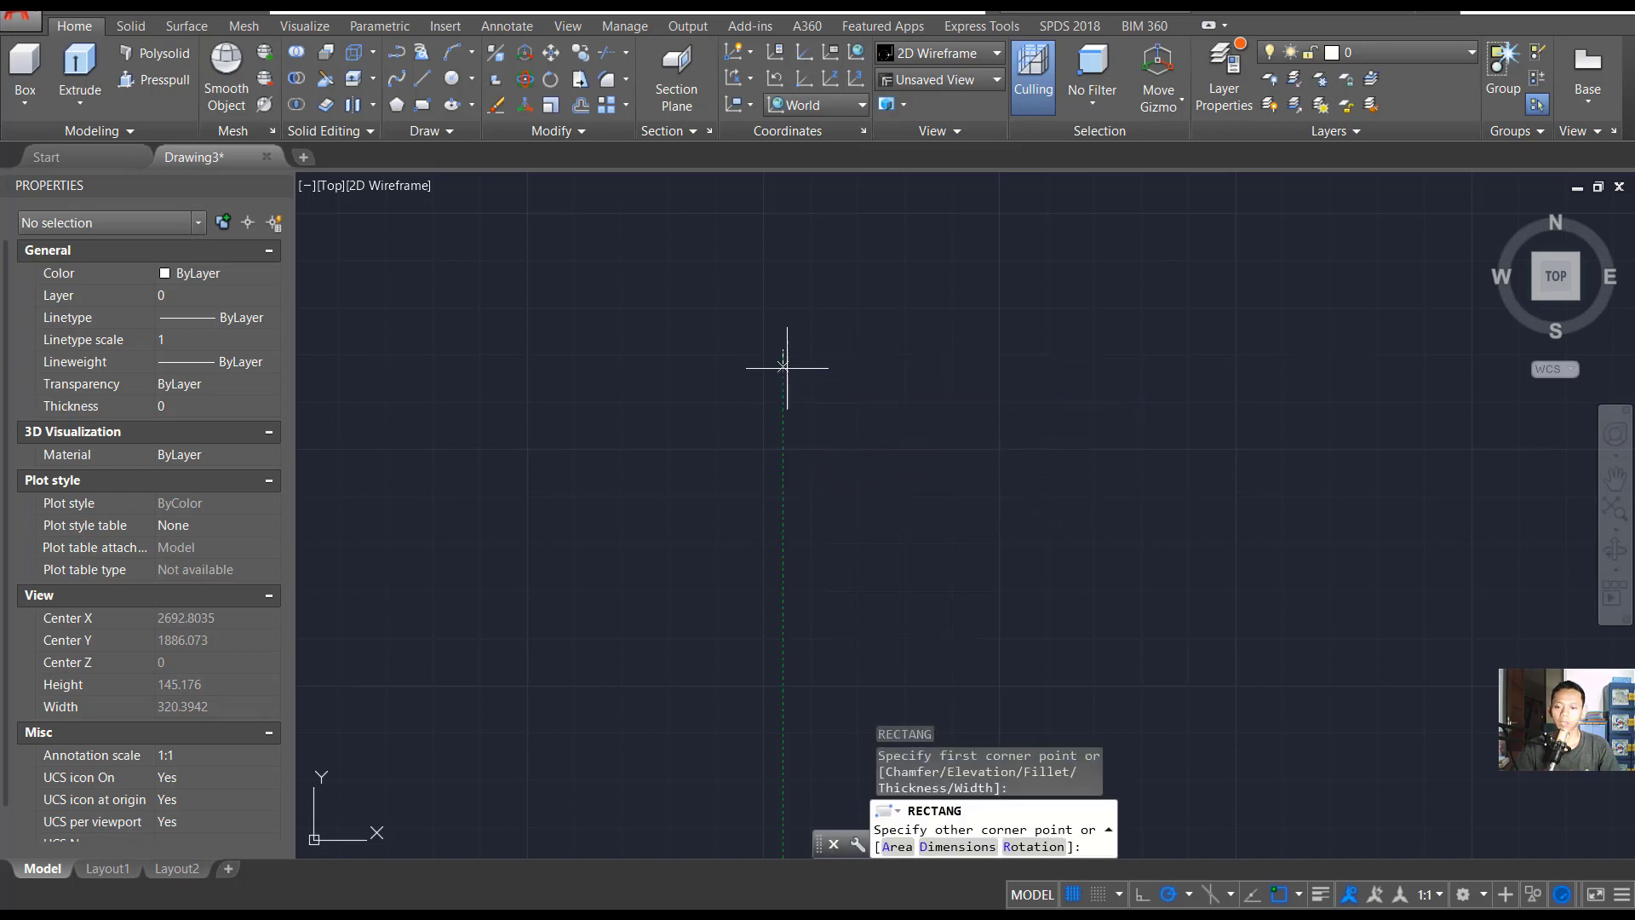
type("d")
key("Return")
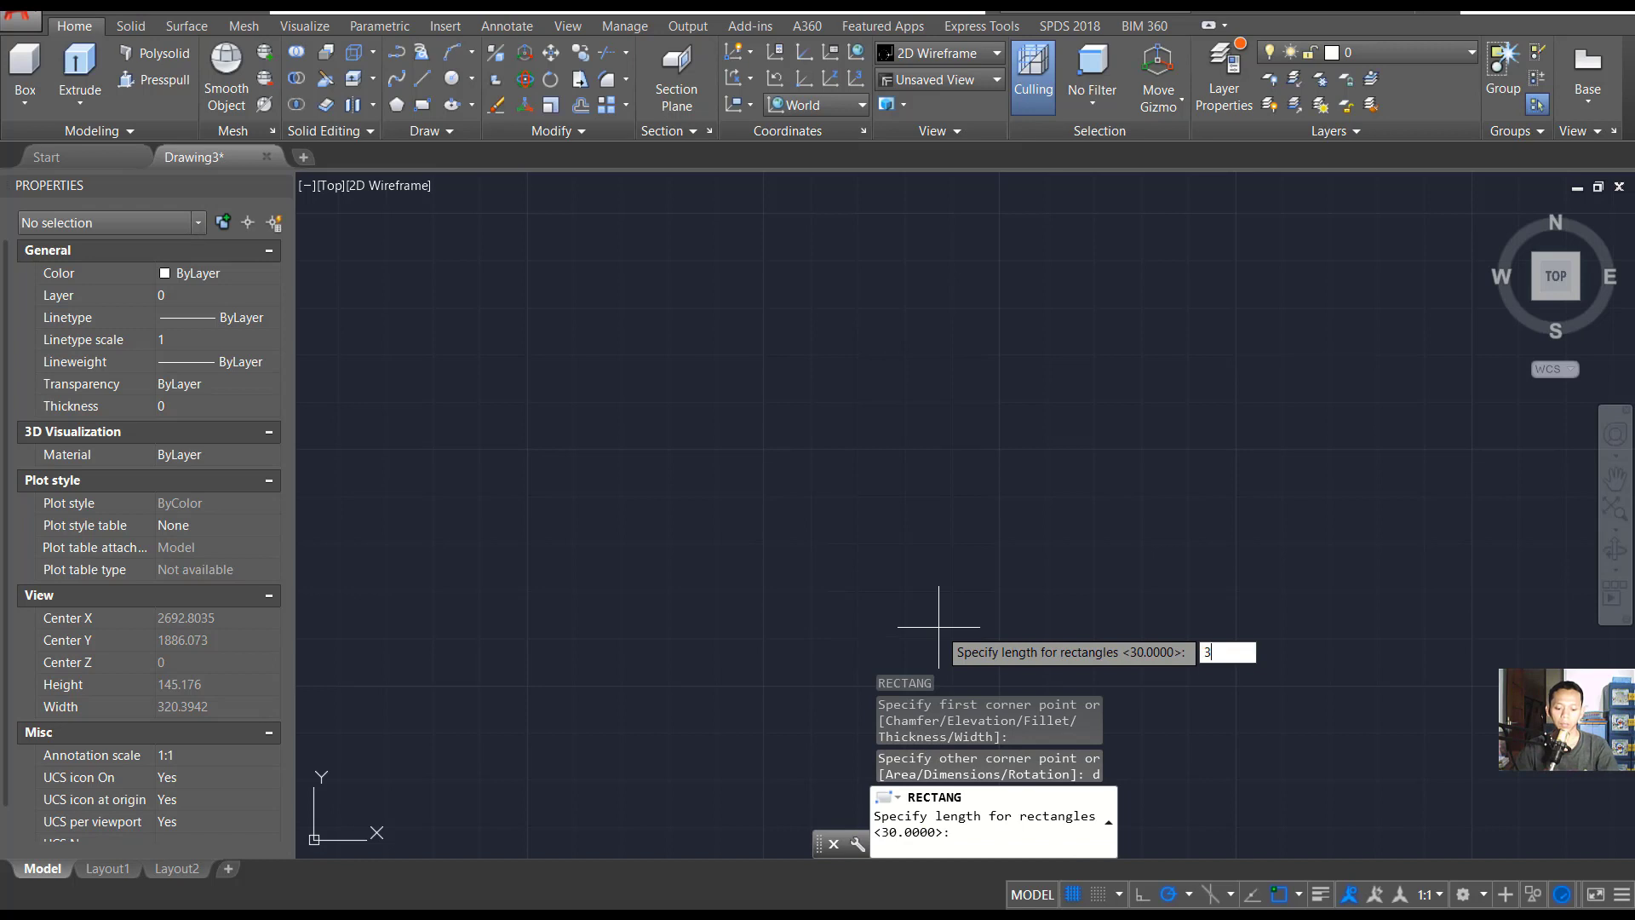
type("30")
key("Return")
type("70")
key("Return")
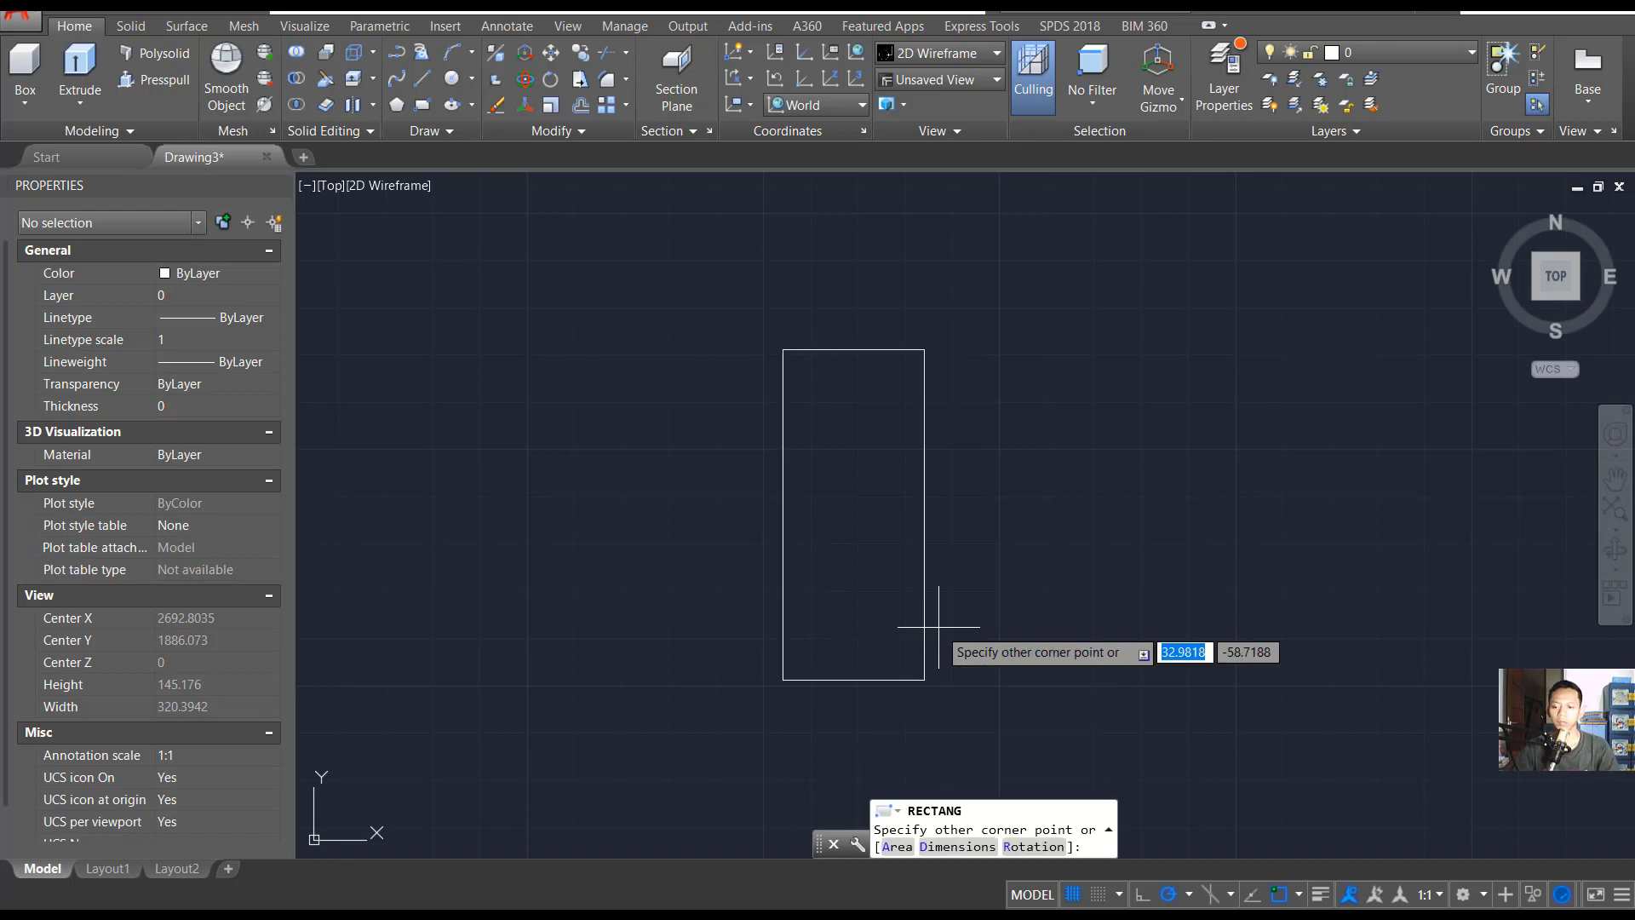
left_click(938, 627)
middle_click_drag(860, 548, 874, 544)
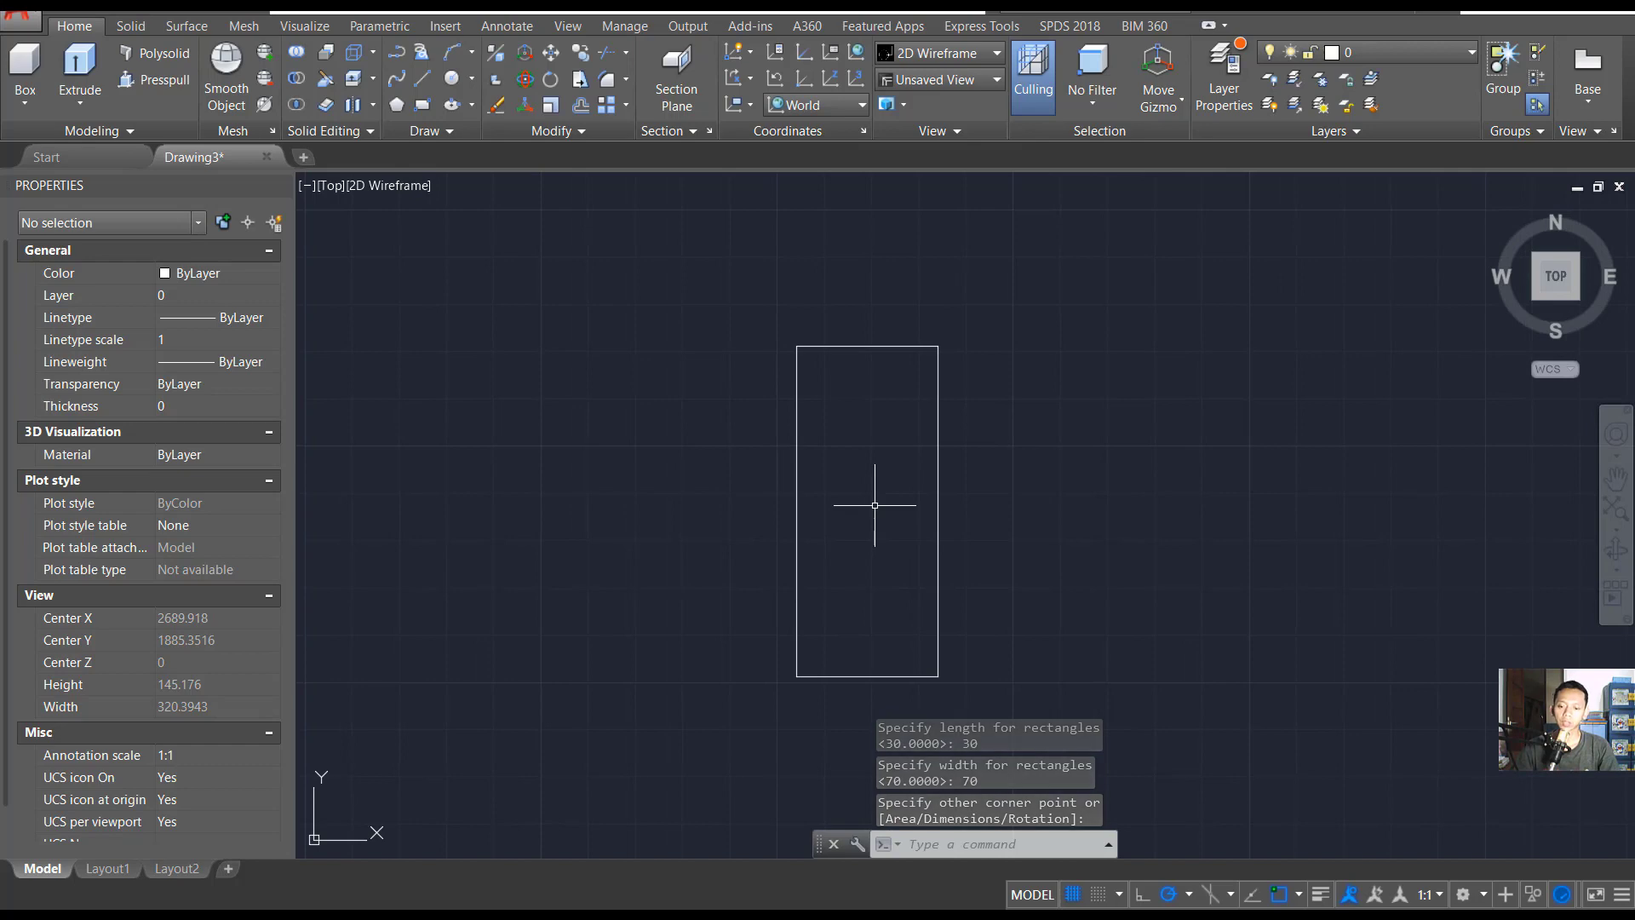
Step: Hatch the rectangle's interior with the ANSI31 pattern at scale 5
type("hatch")
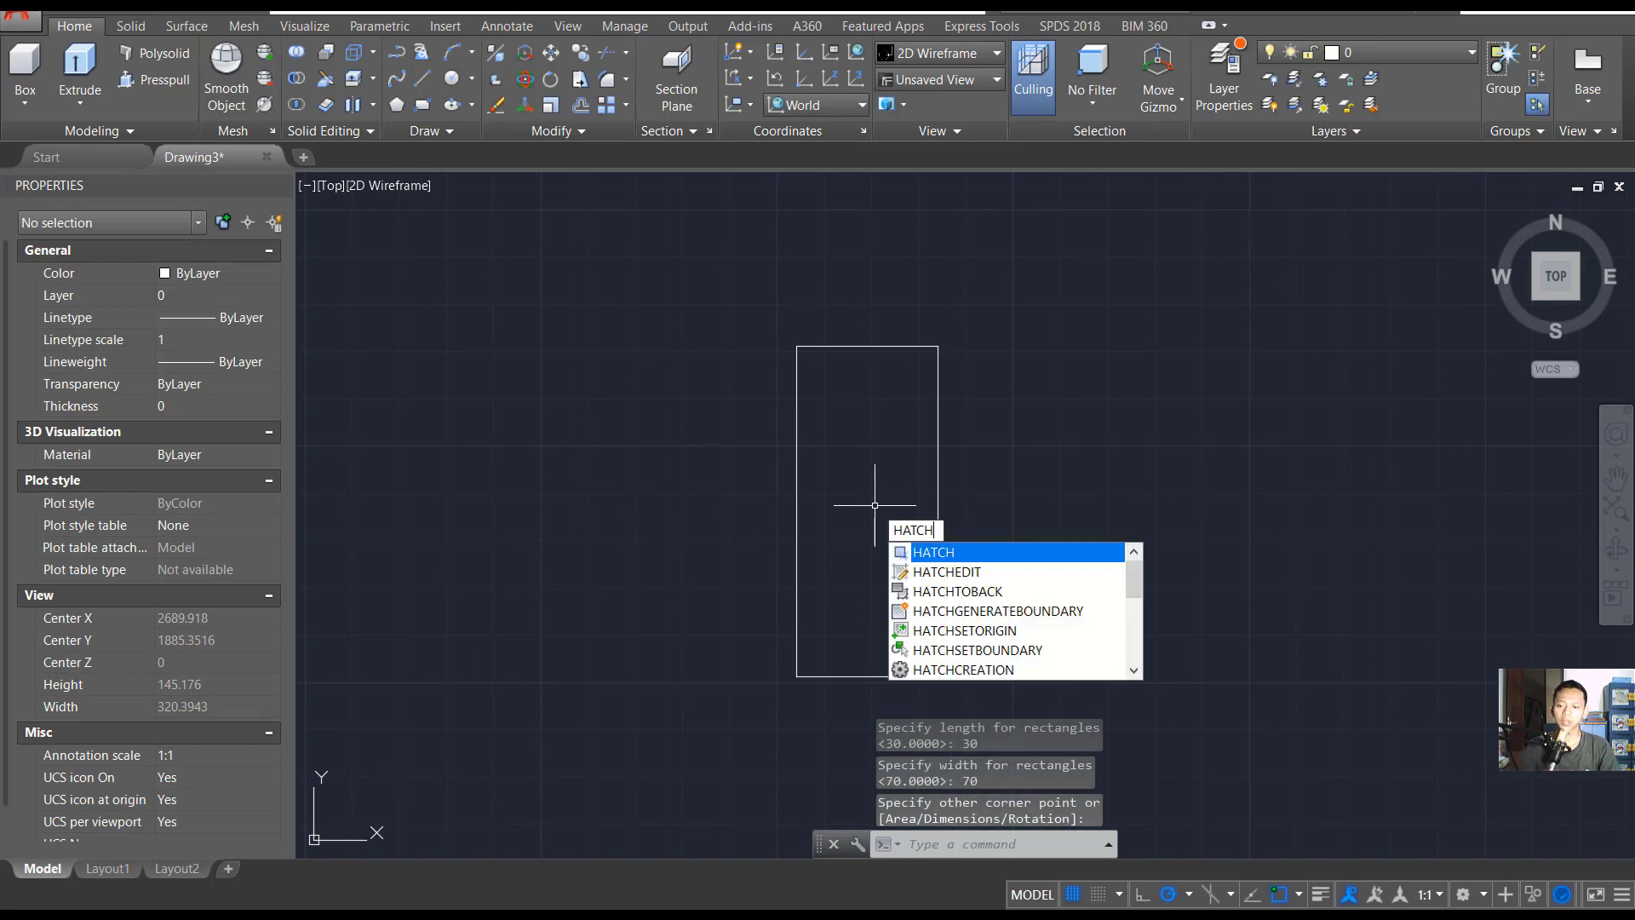
key("Return")
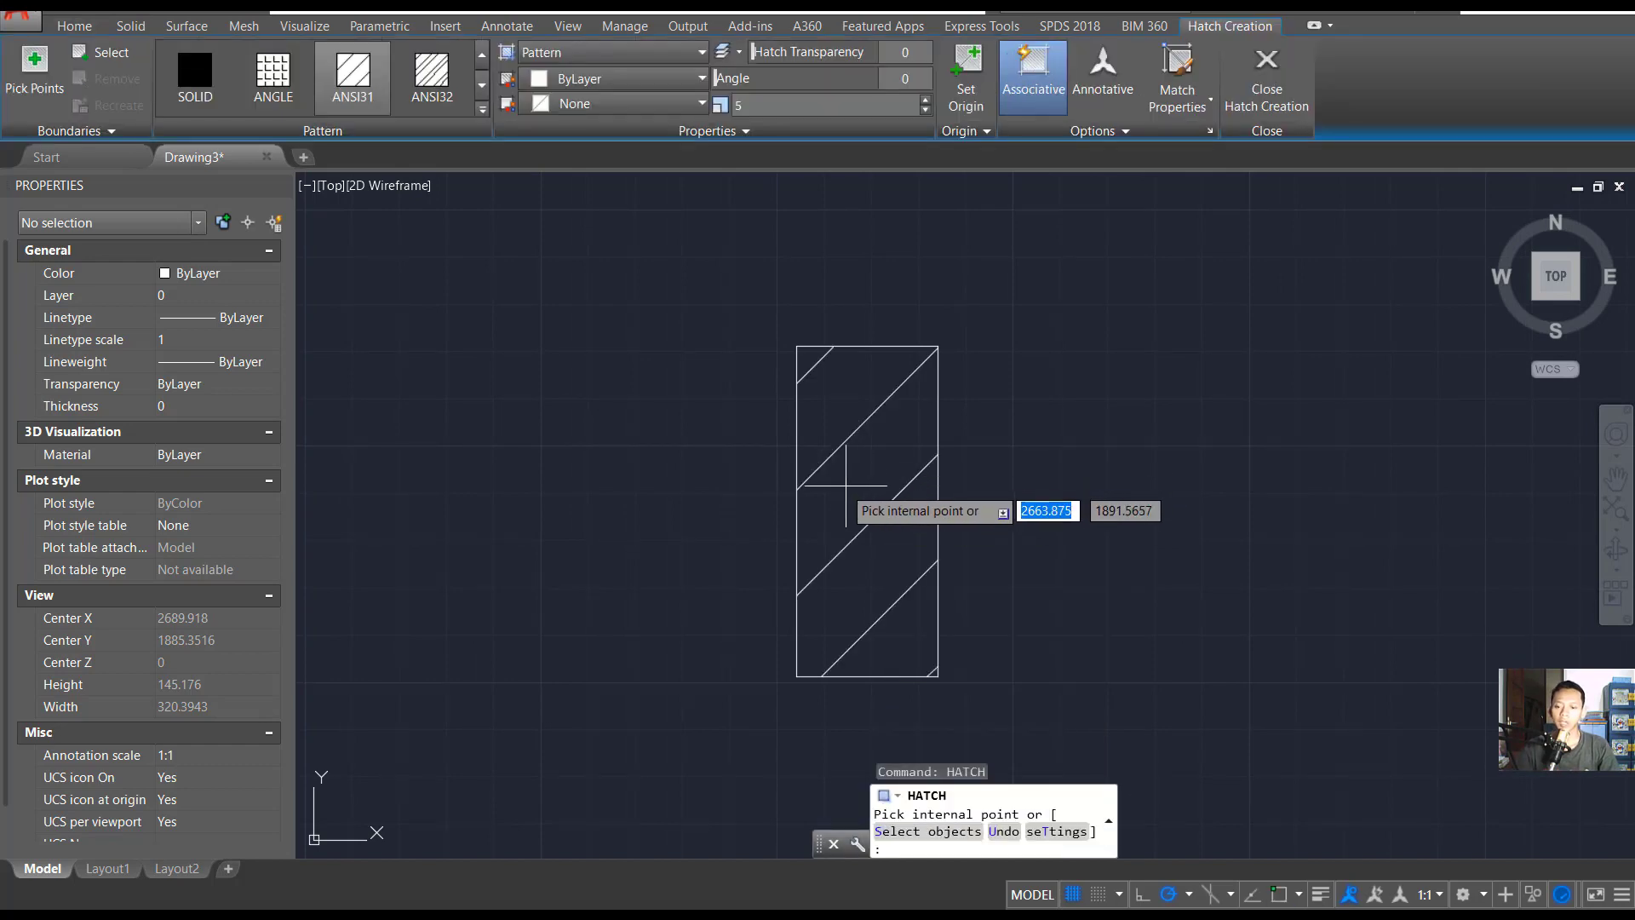
left_click(854, 479)
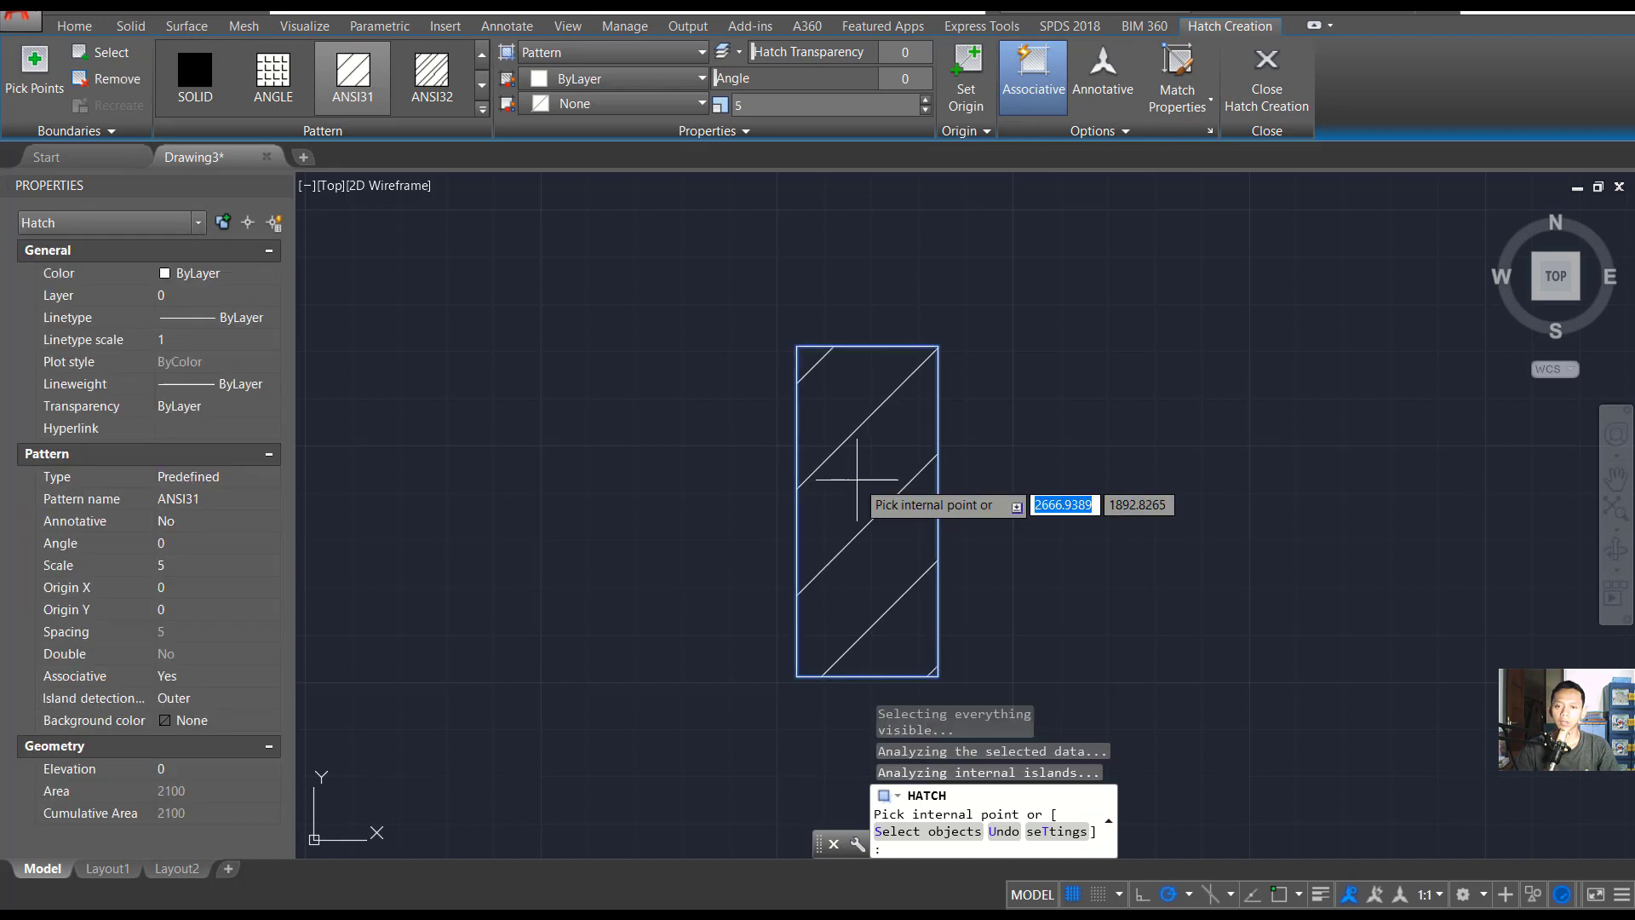
left_click(358, 91)
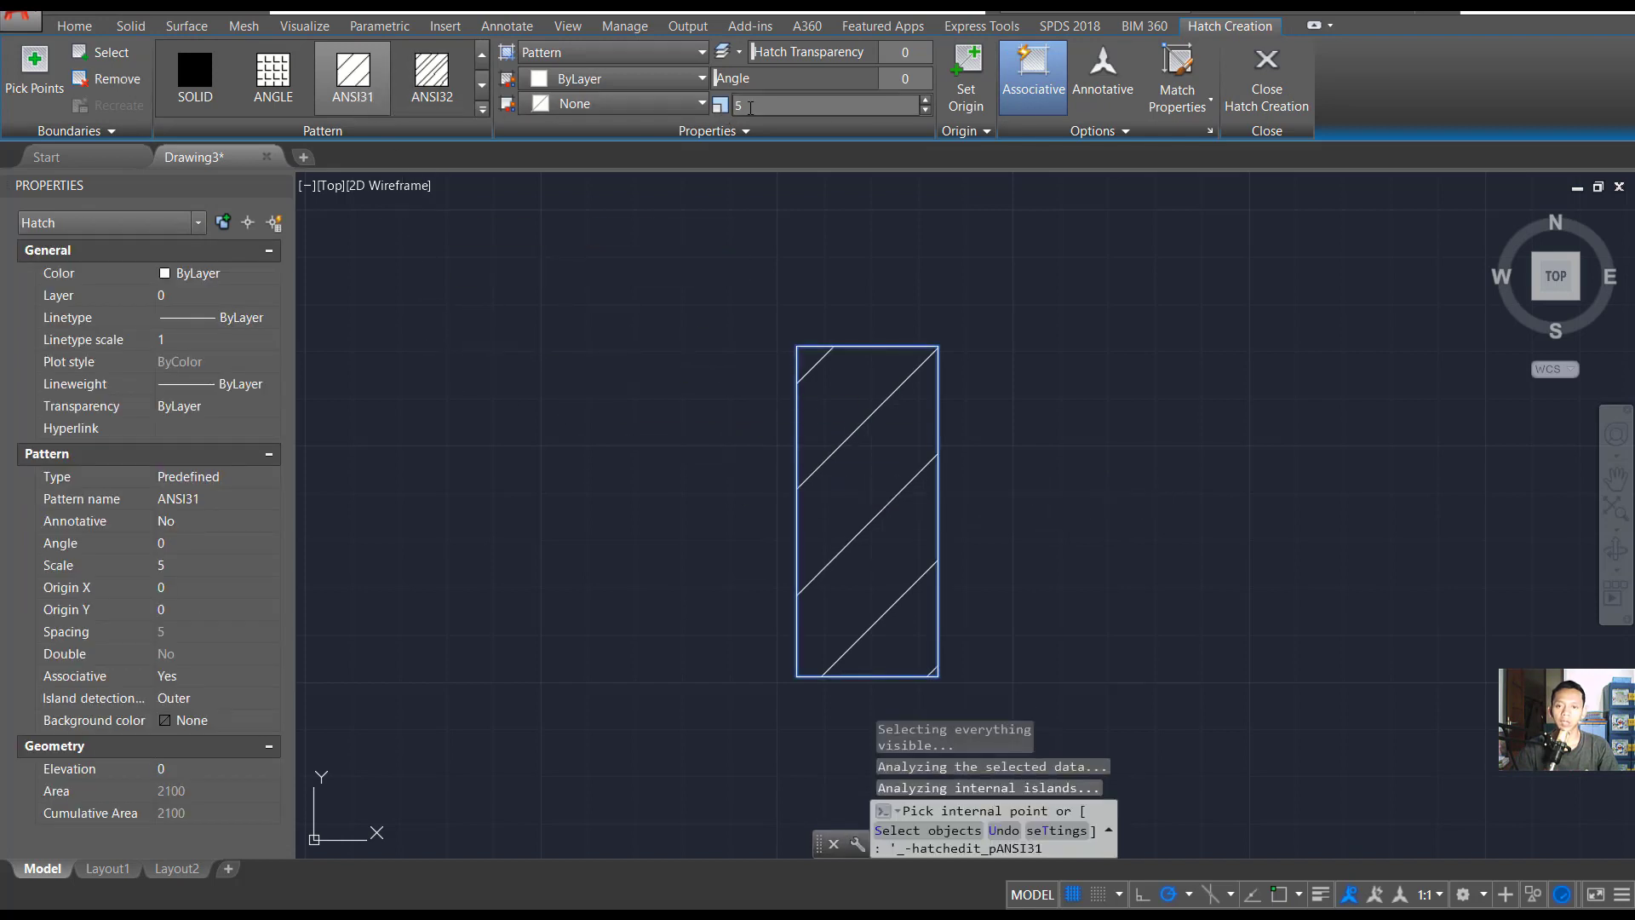
left_click(752, 105)
left_click(1267, 75)
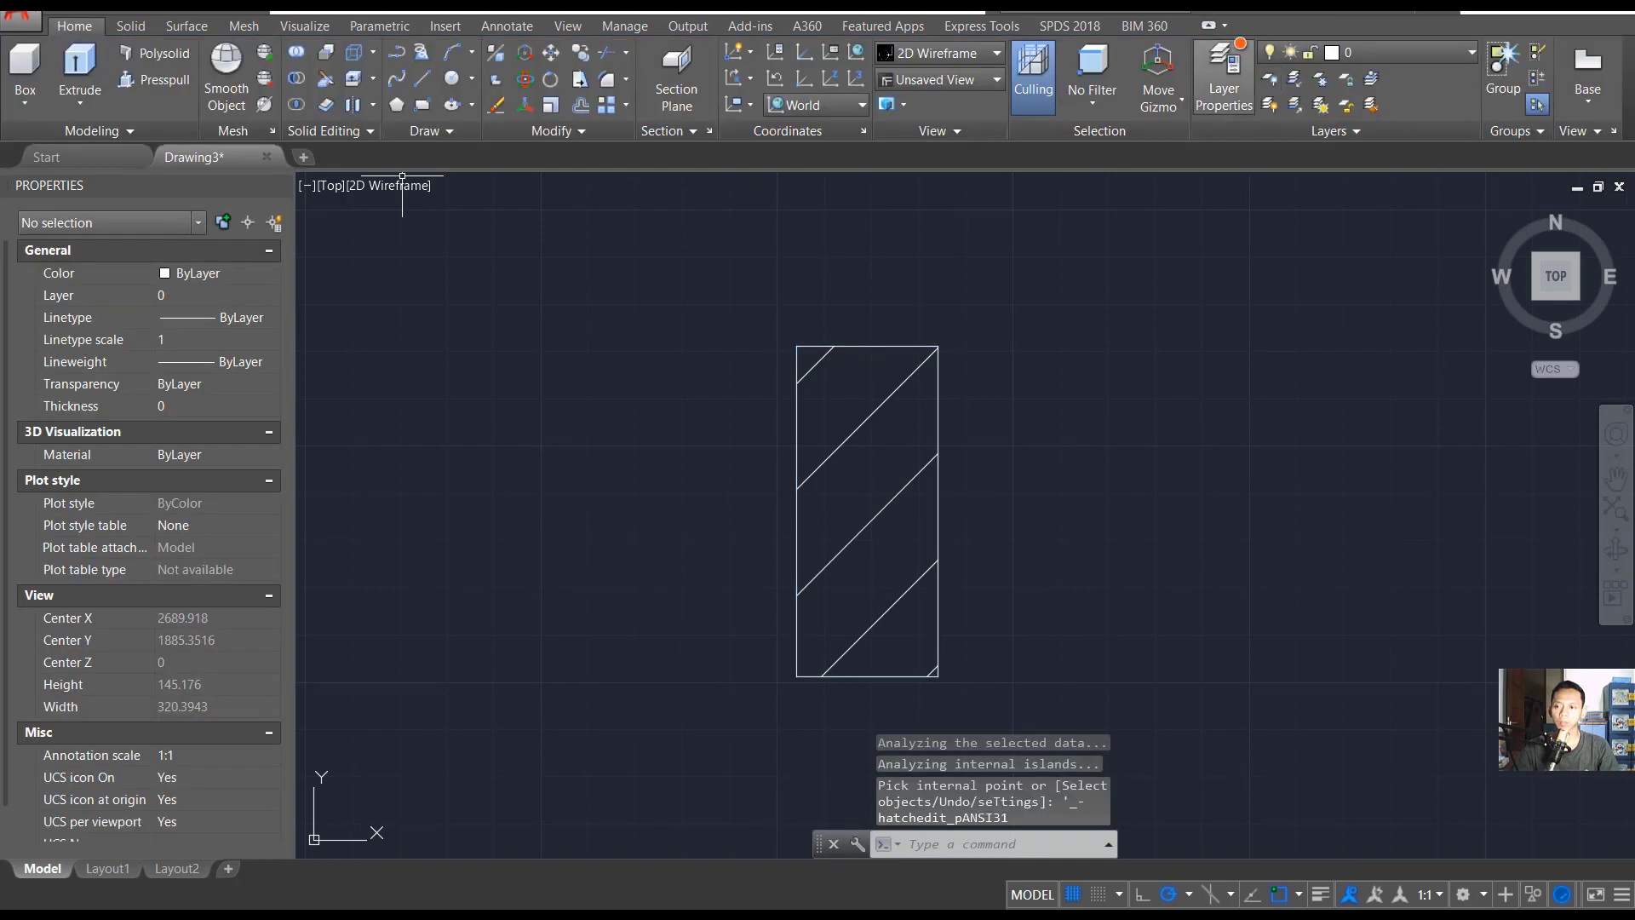
Step: Define block 'example' from the rectangle and its hatch, based at the lower-left corner
middle_click_drag(943, 462, 958, 453)
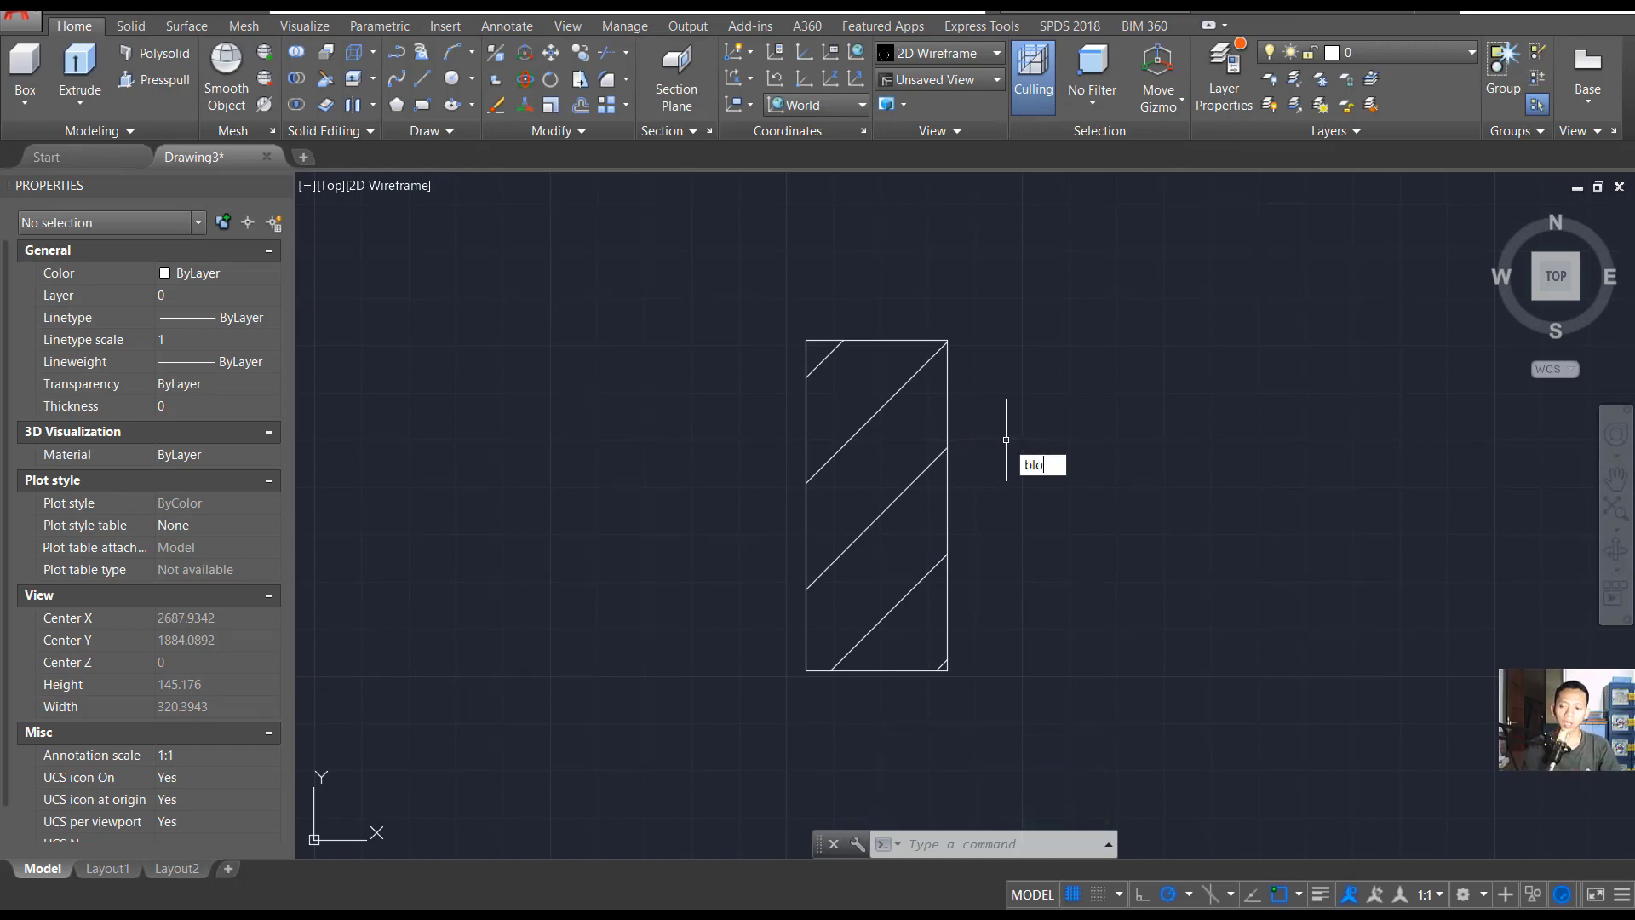
key("Return")
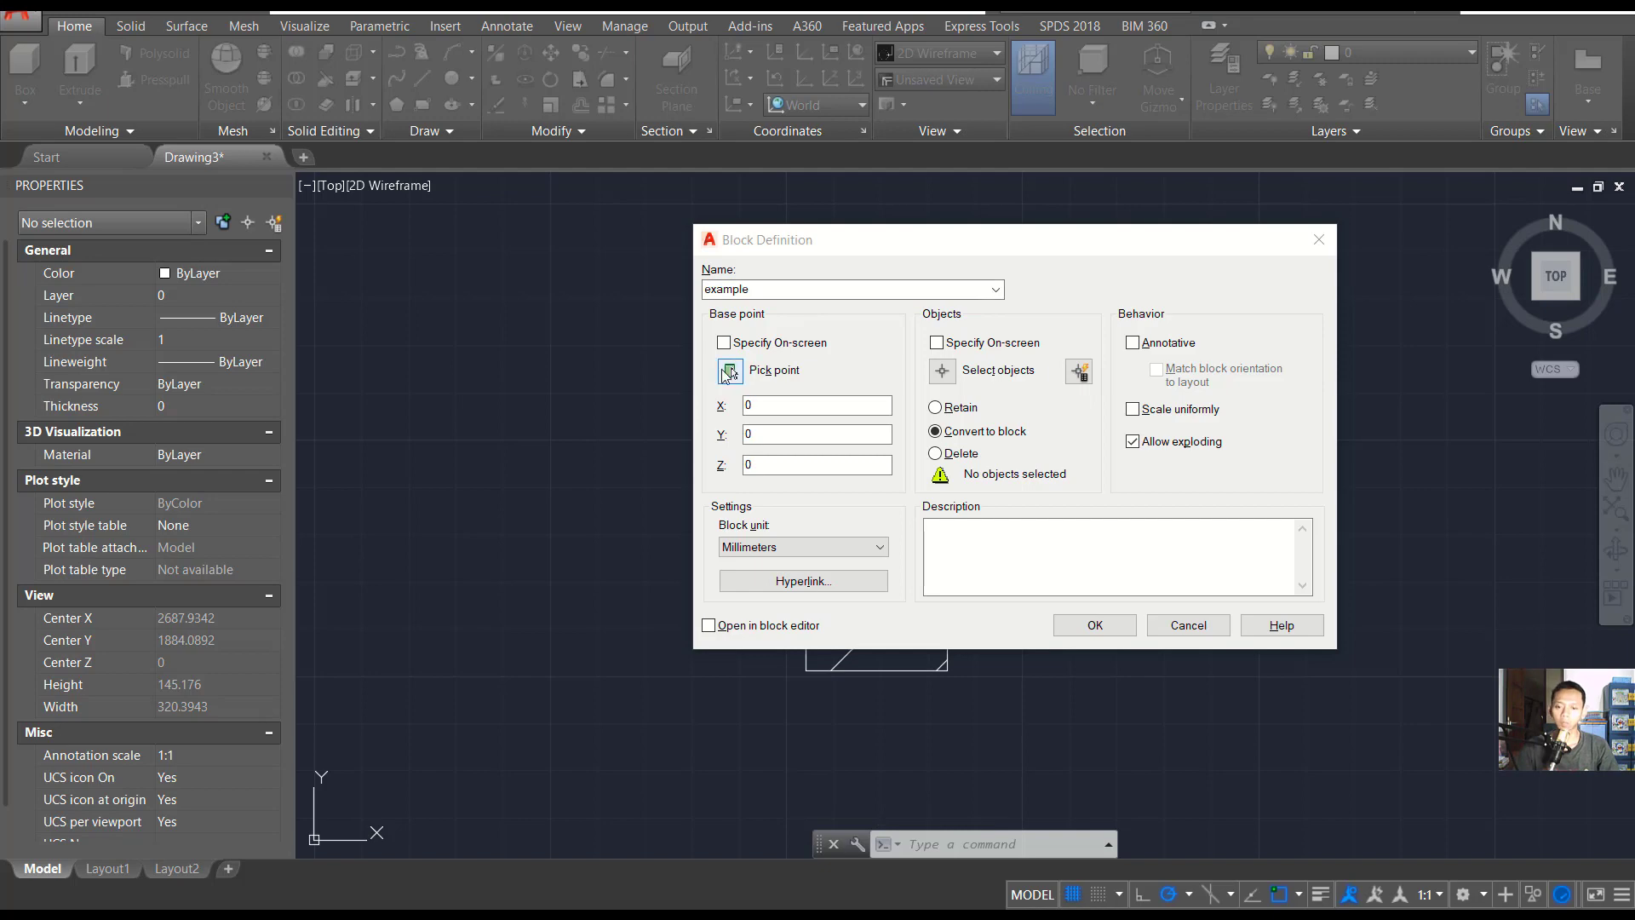
left_click(730, 371)
left_click(805, 670)
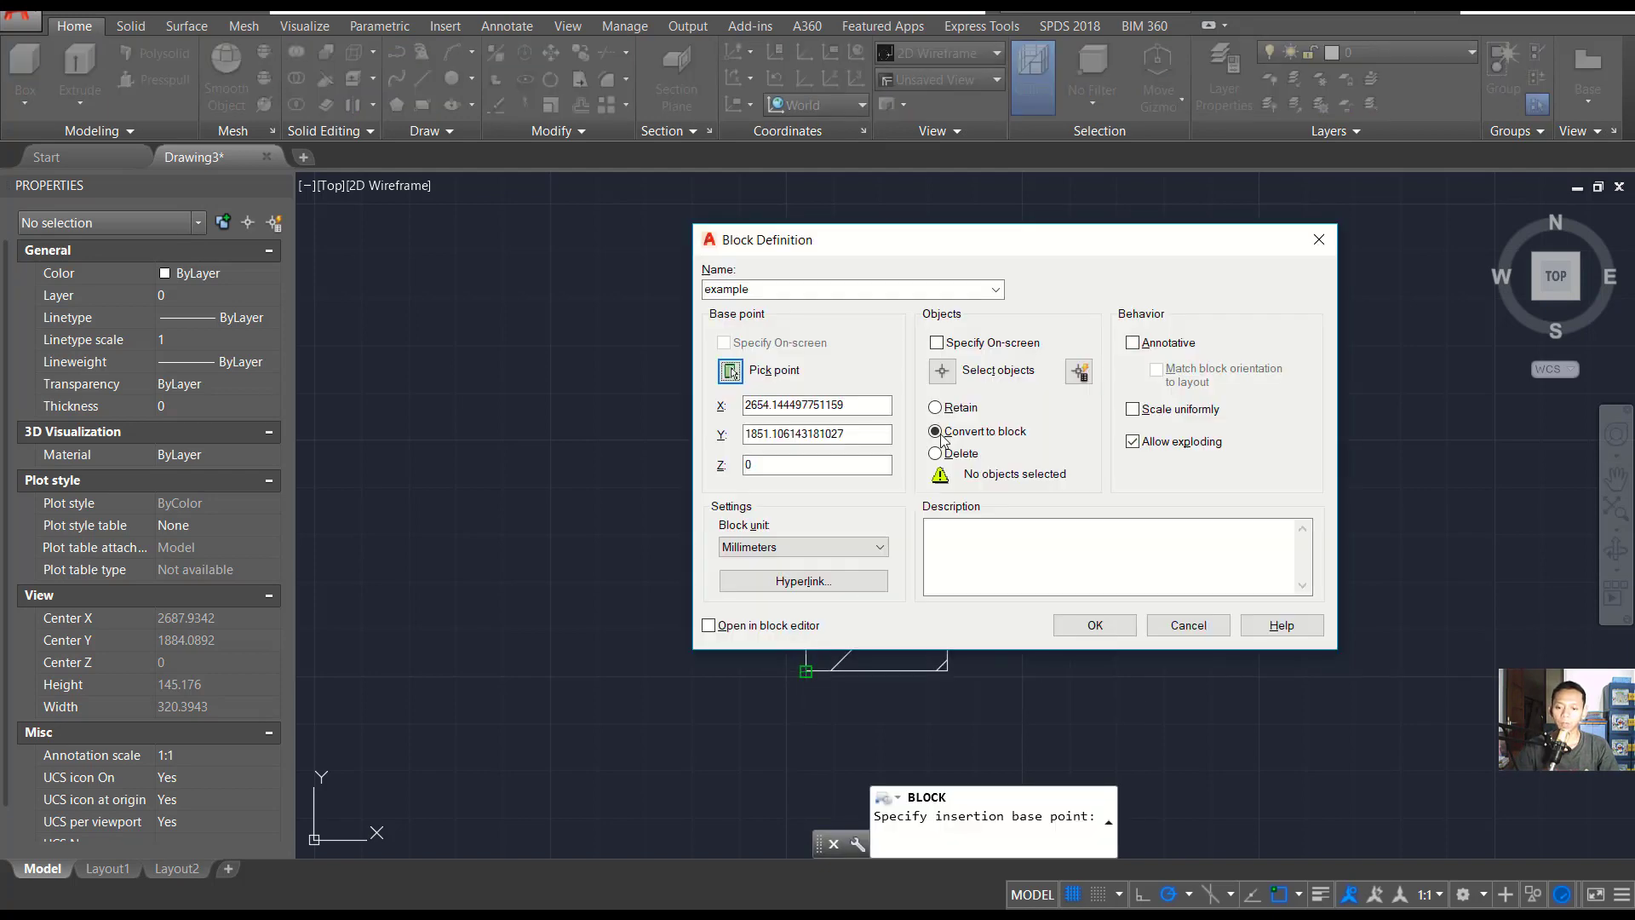
left_click(955, 371)
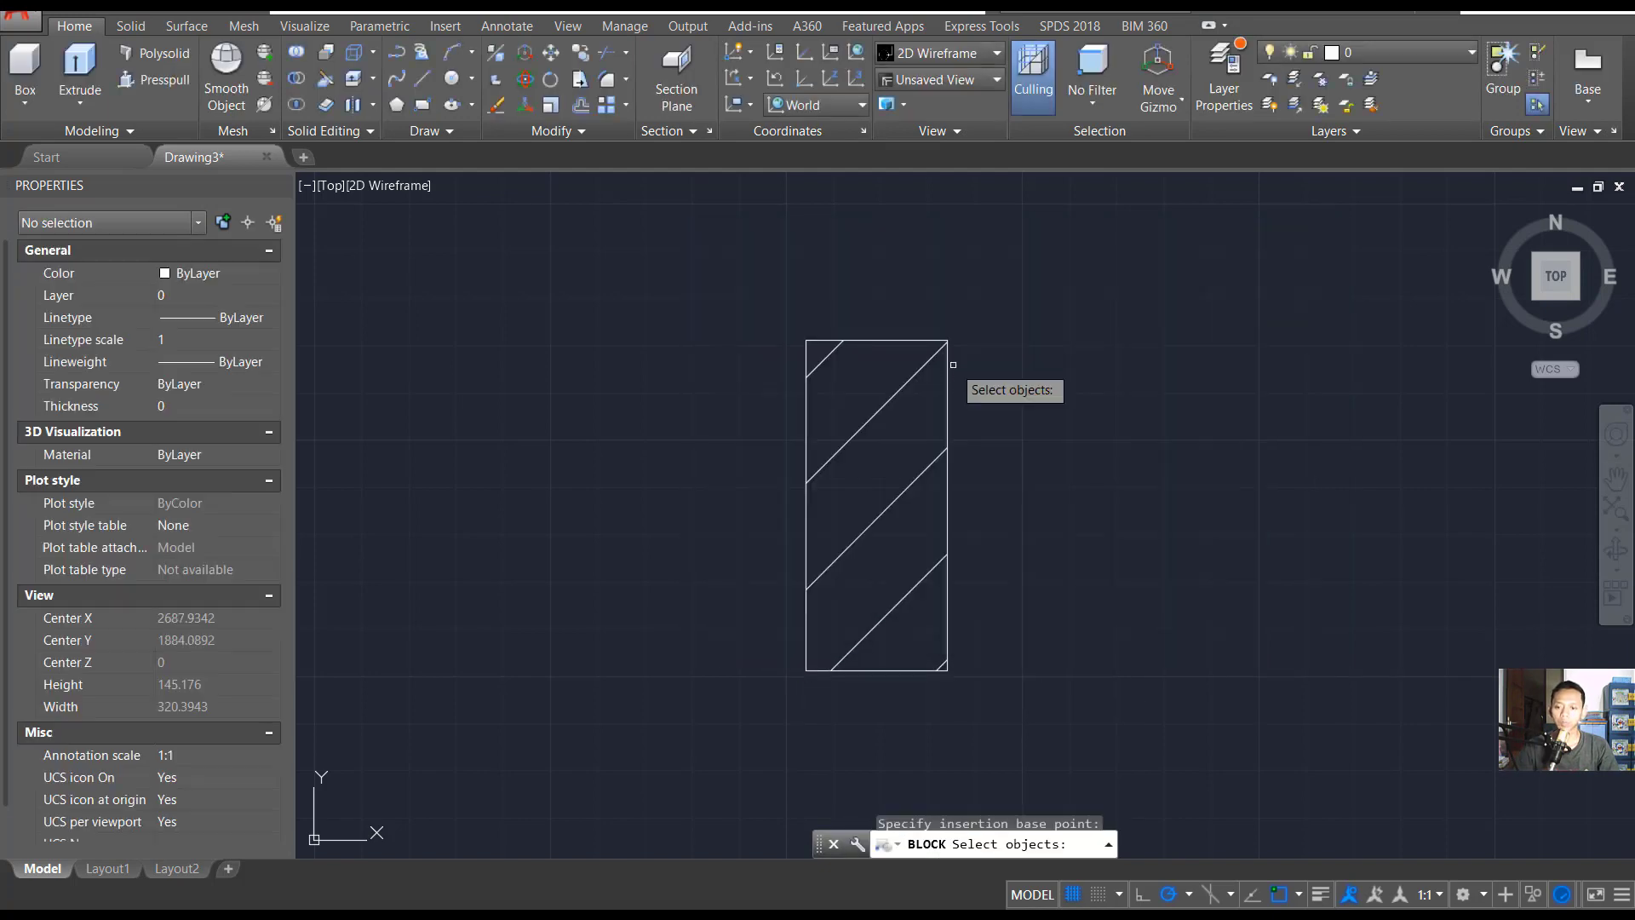
left_click(1033, 284)
left_click(697, 731)
key("Return")
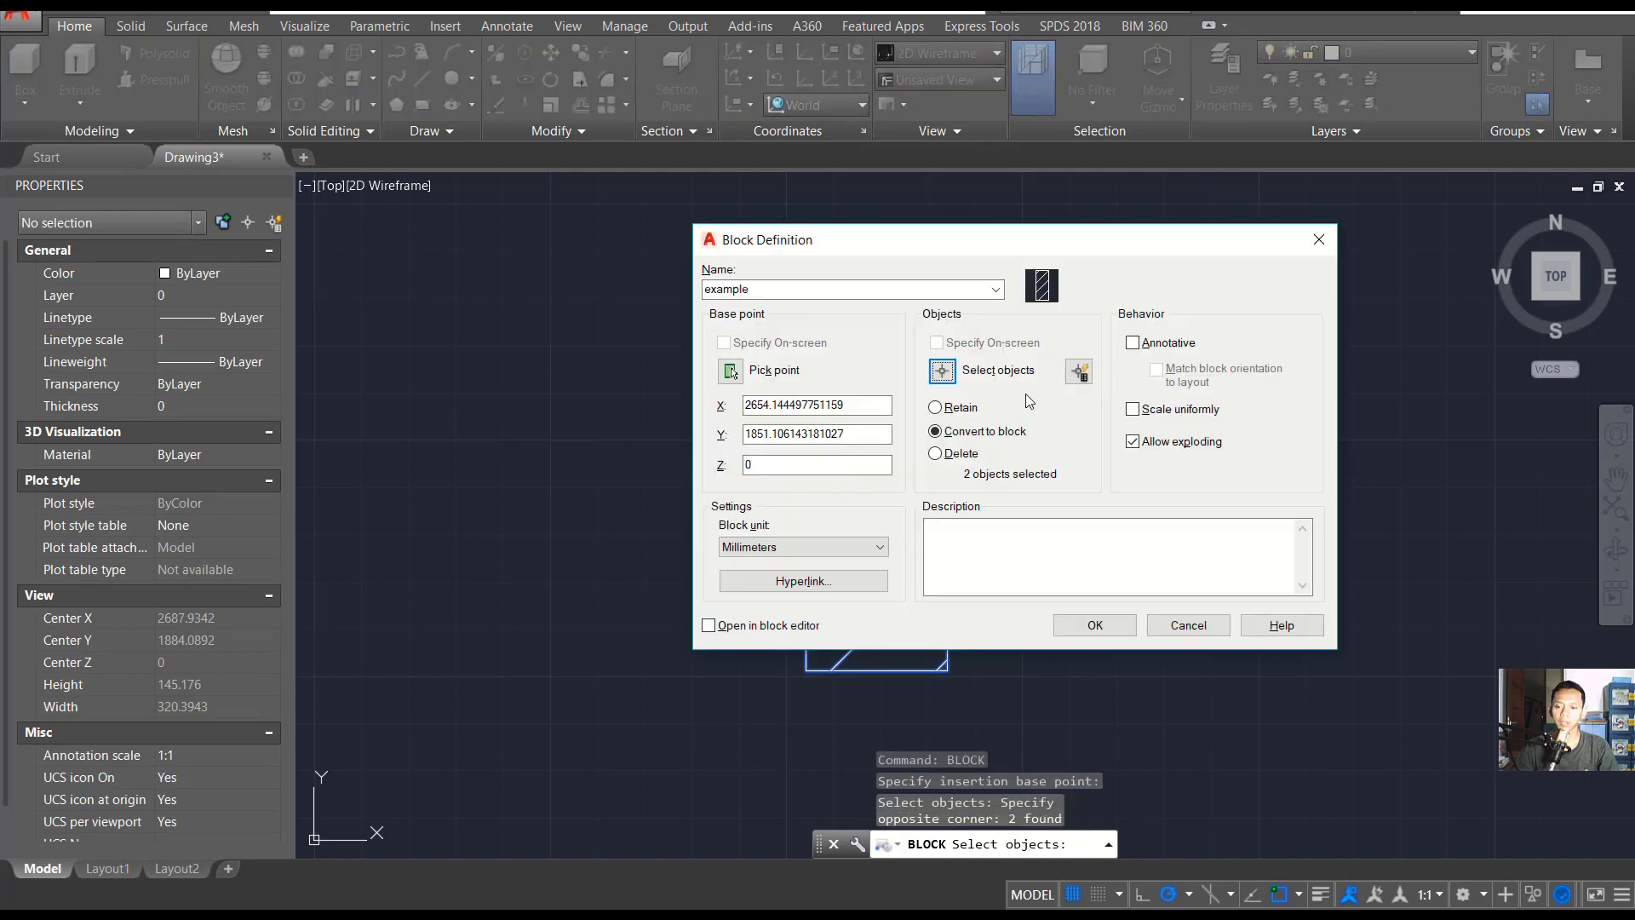
left_click(1092, 627)
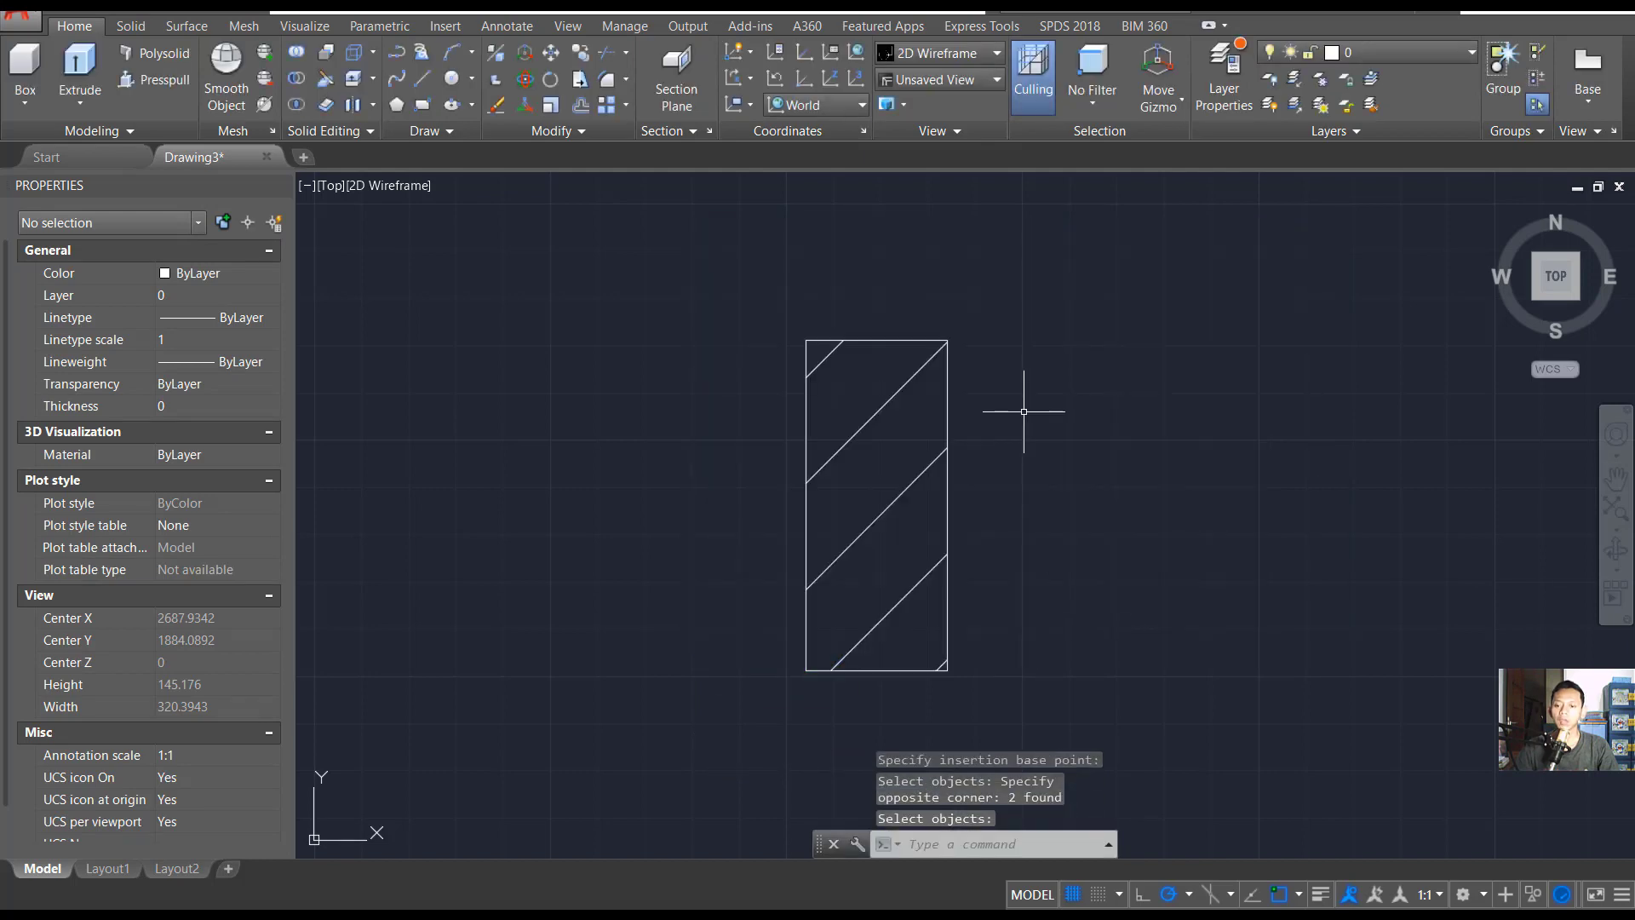
Step: Open the example block in the Block Editor
left_click(877, 375)
double_click(896, 404)
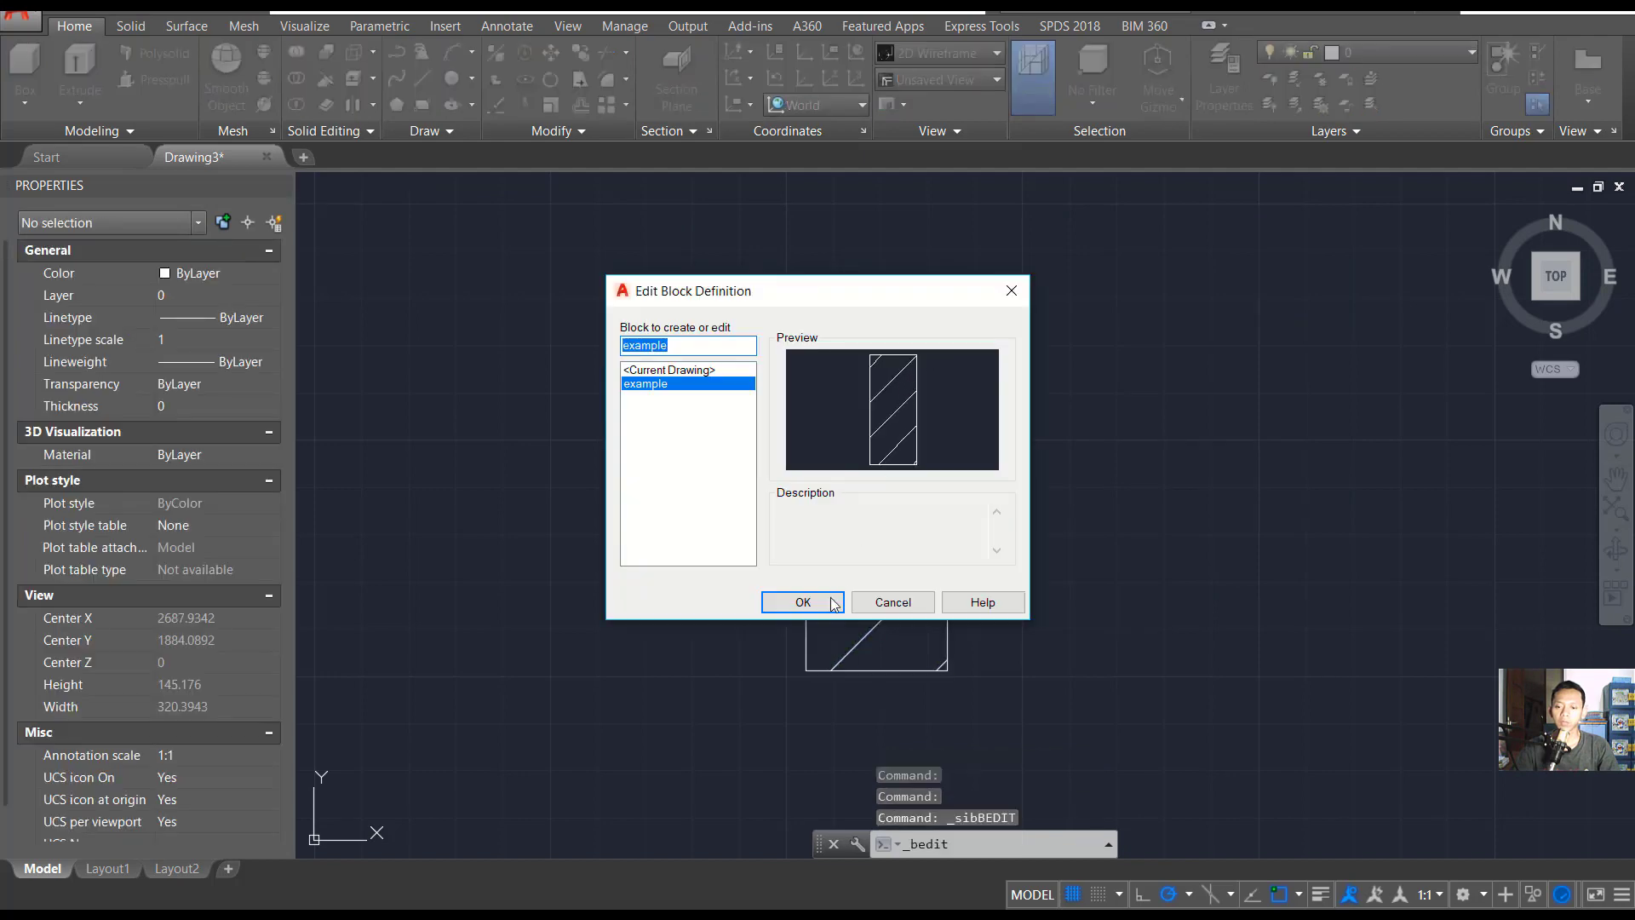
left_click(803, 603)
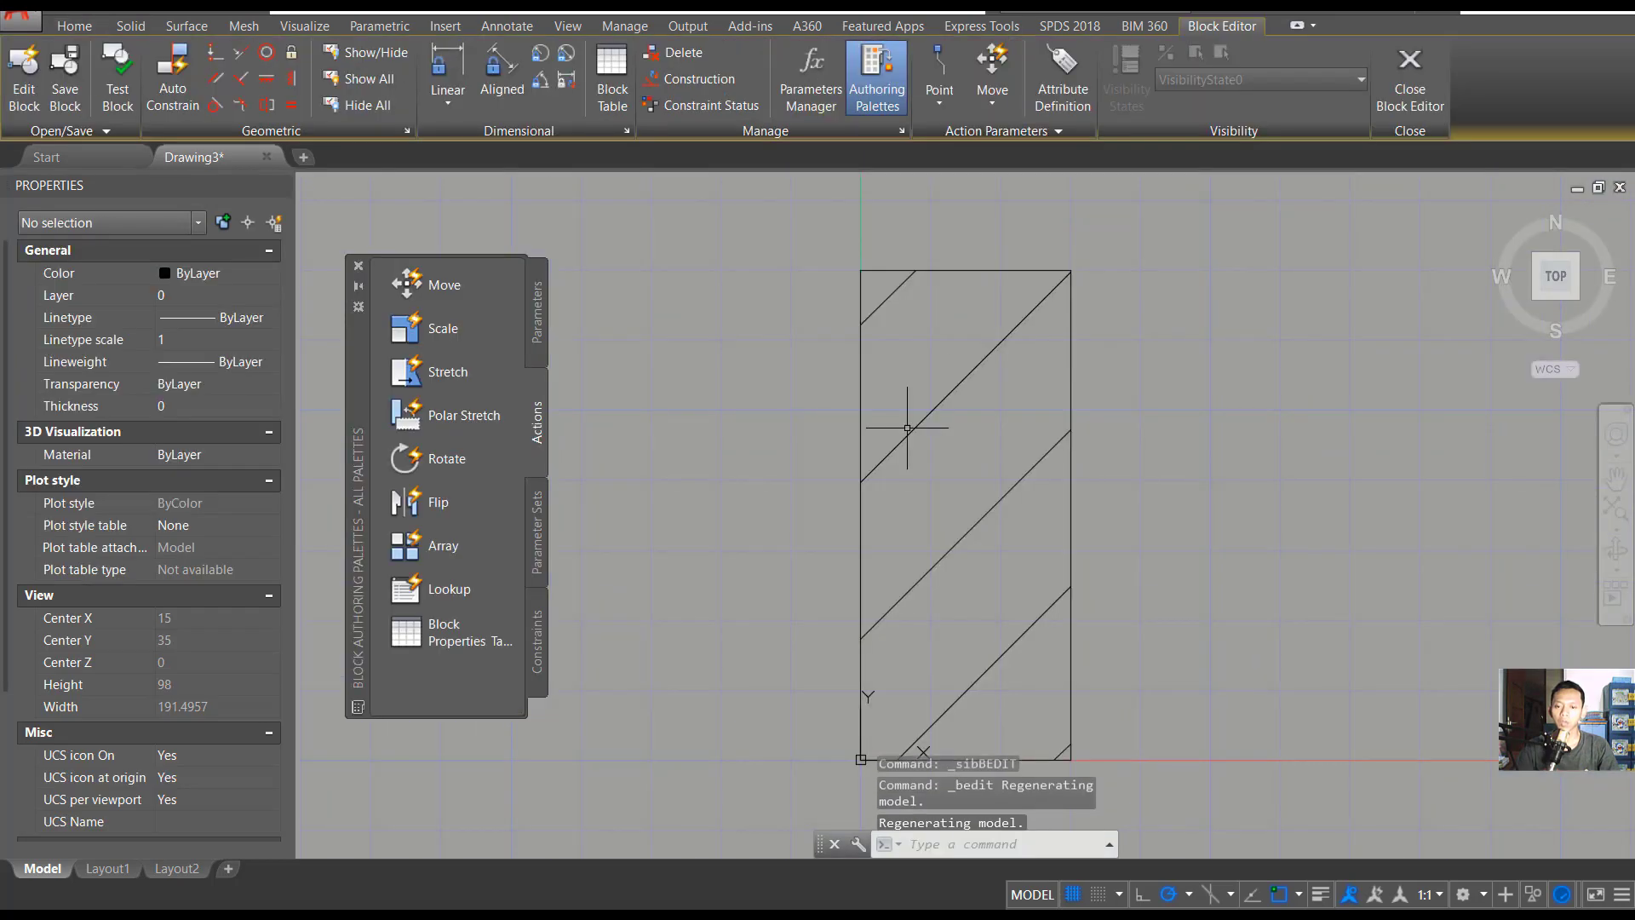
mouse_move(972, 443)
middle_mouse_down()
mouse_move(967, 460)
mouse_move(961, 444)
middle_mouse_up()
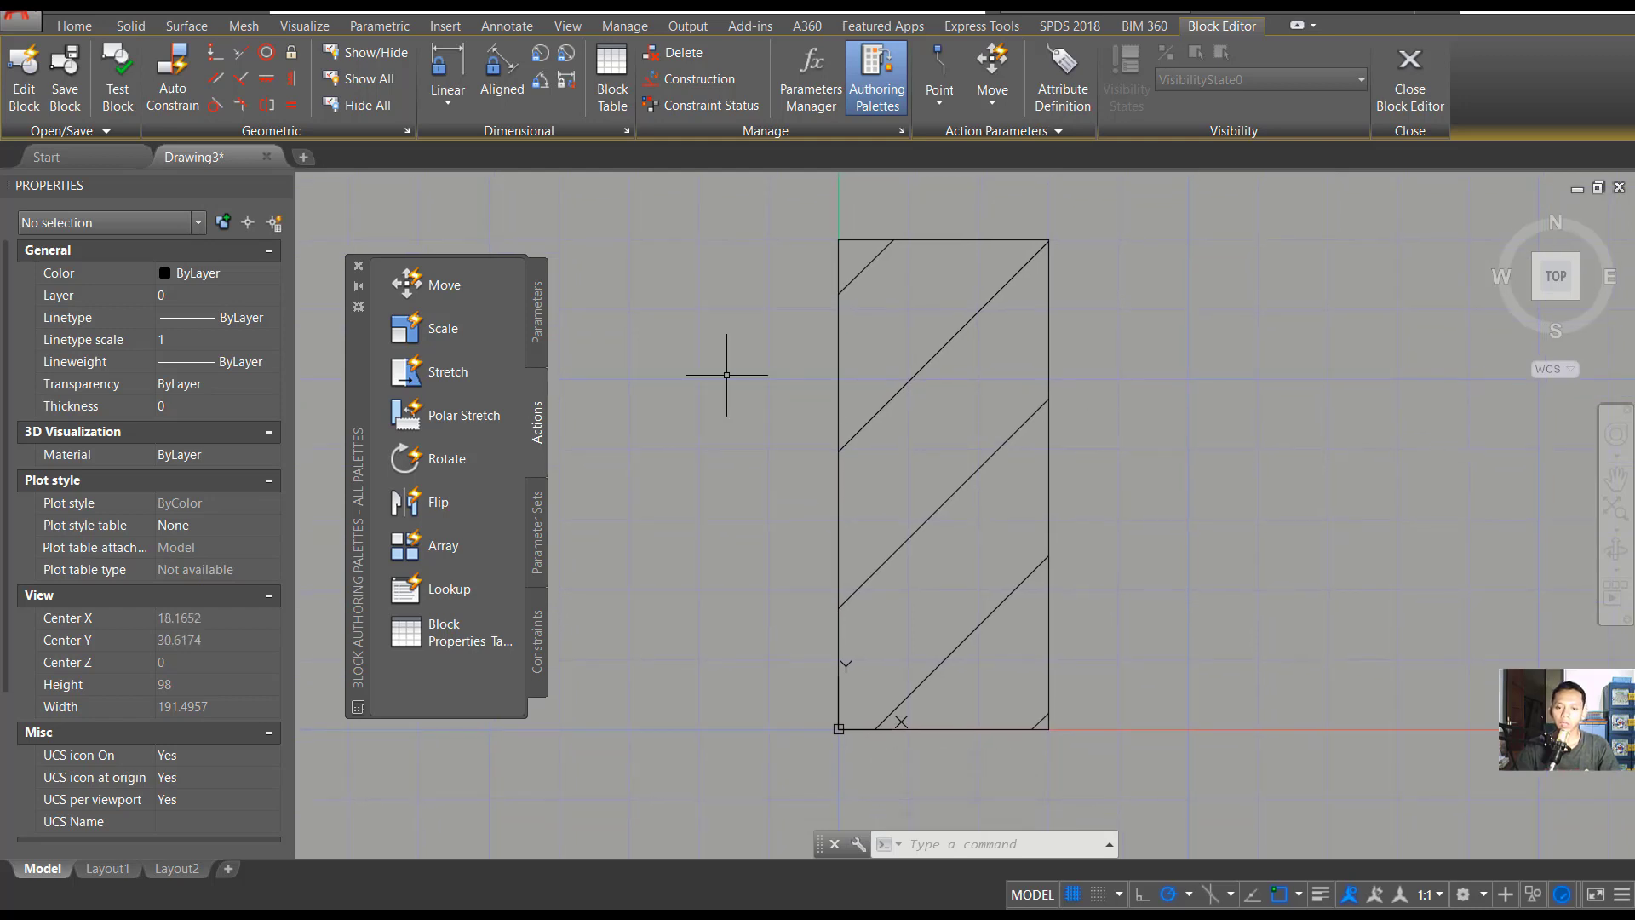
Step: Add linear parameter Distance1 from the top-edge to the bottom-edge midpoint, labelled right
left_click(539, 322)
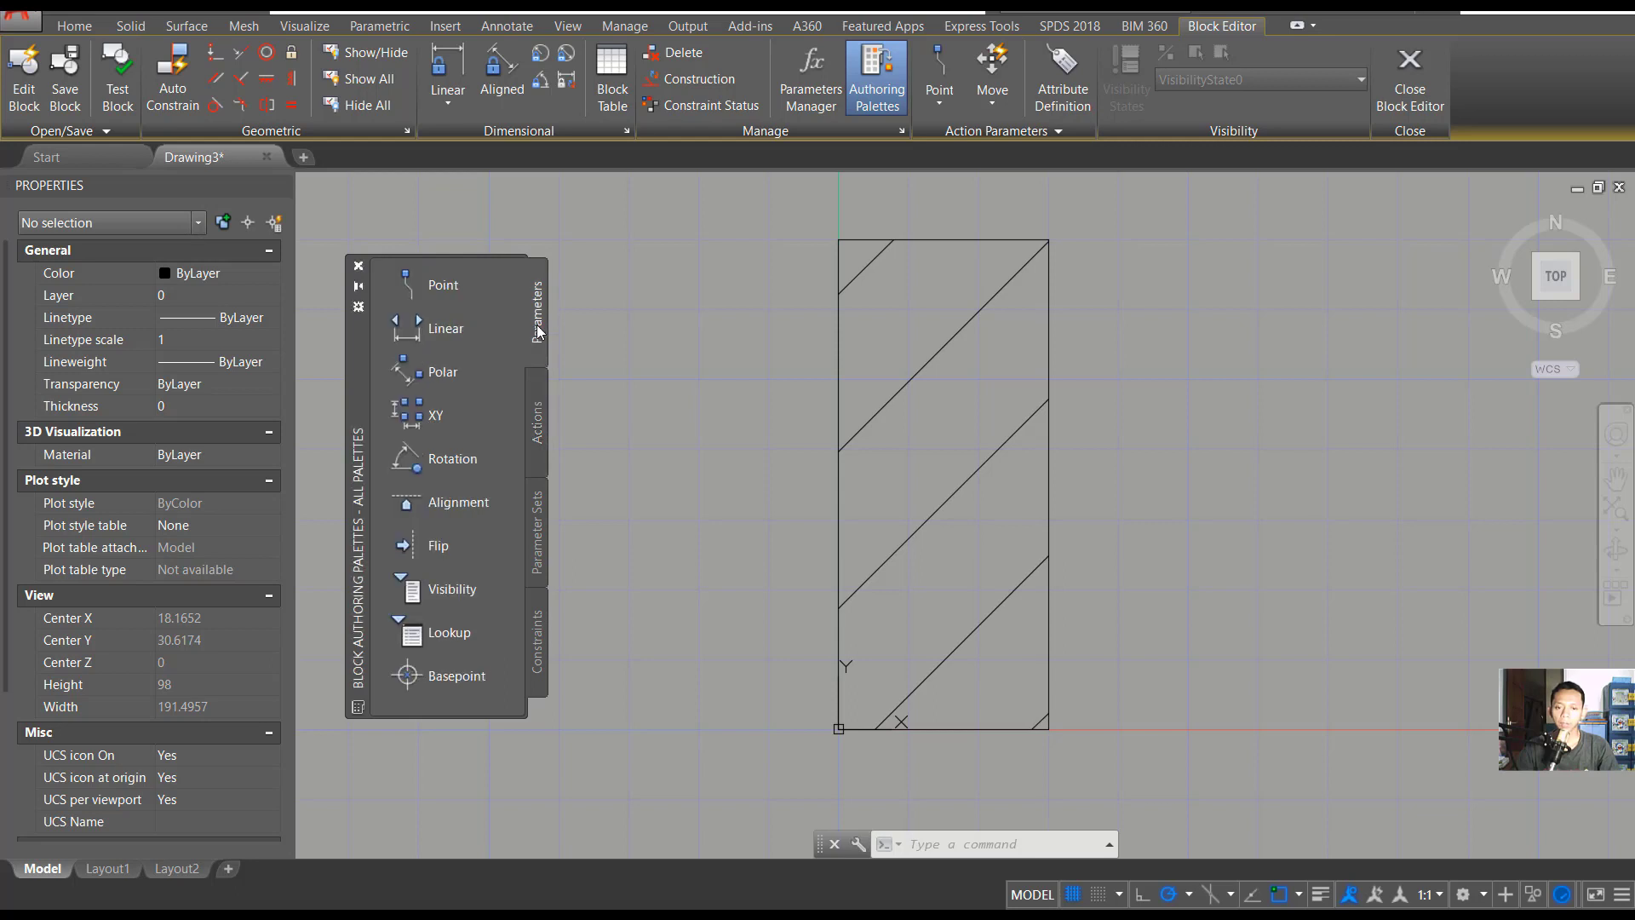
left_click(447, 335)
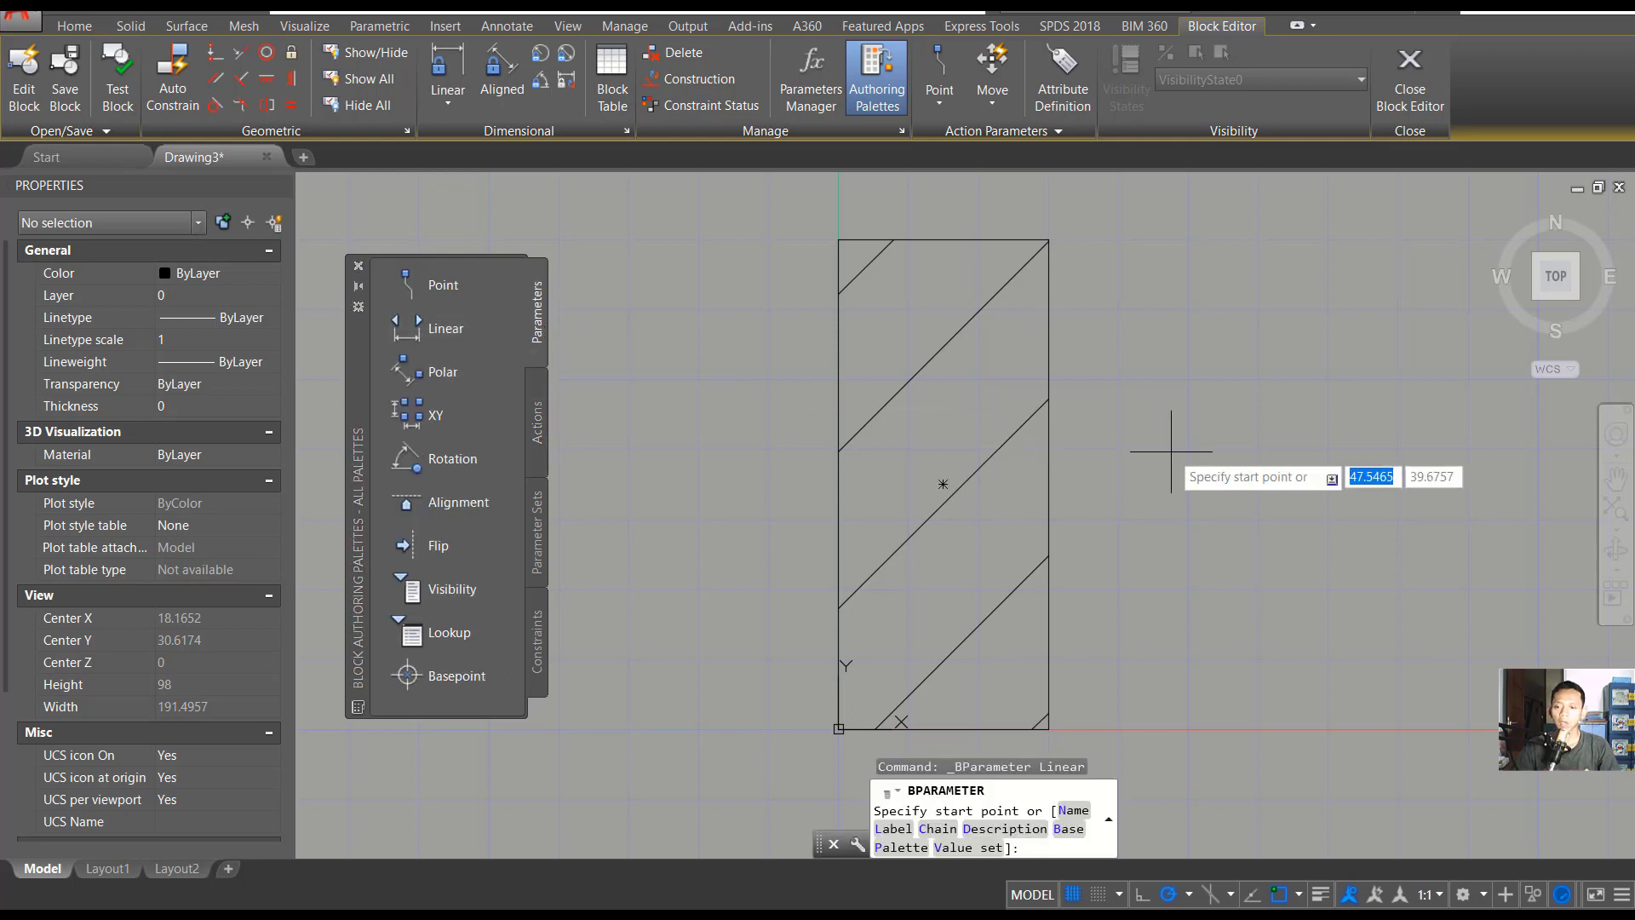
middle_click_drag(1171, 451, 1091, 427)
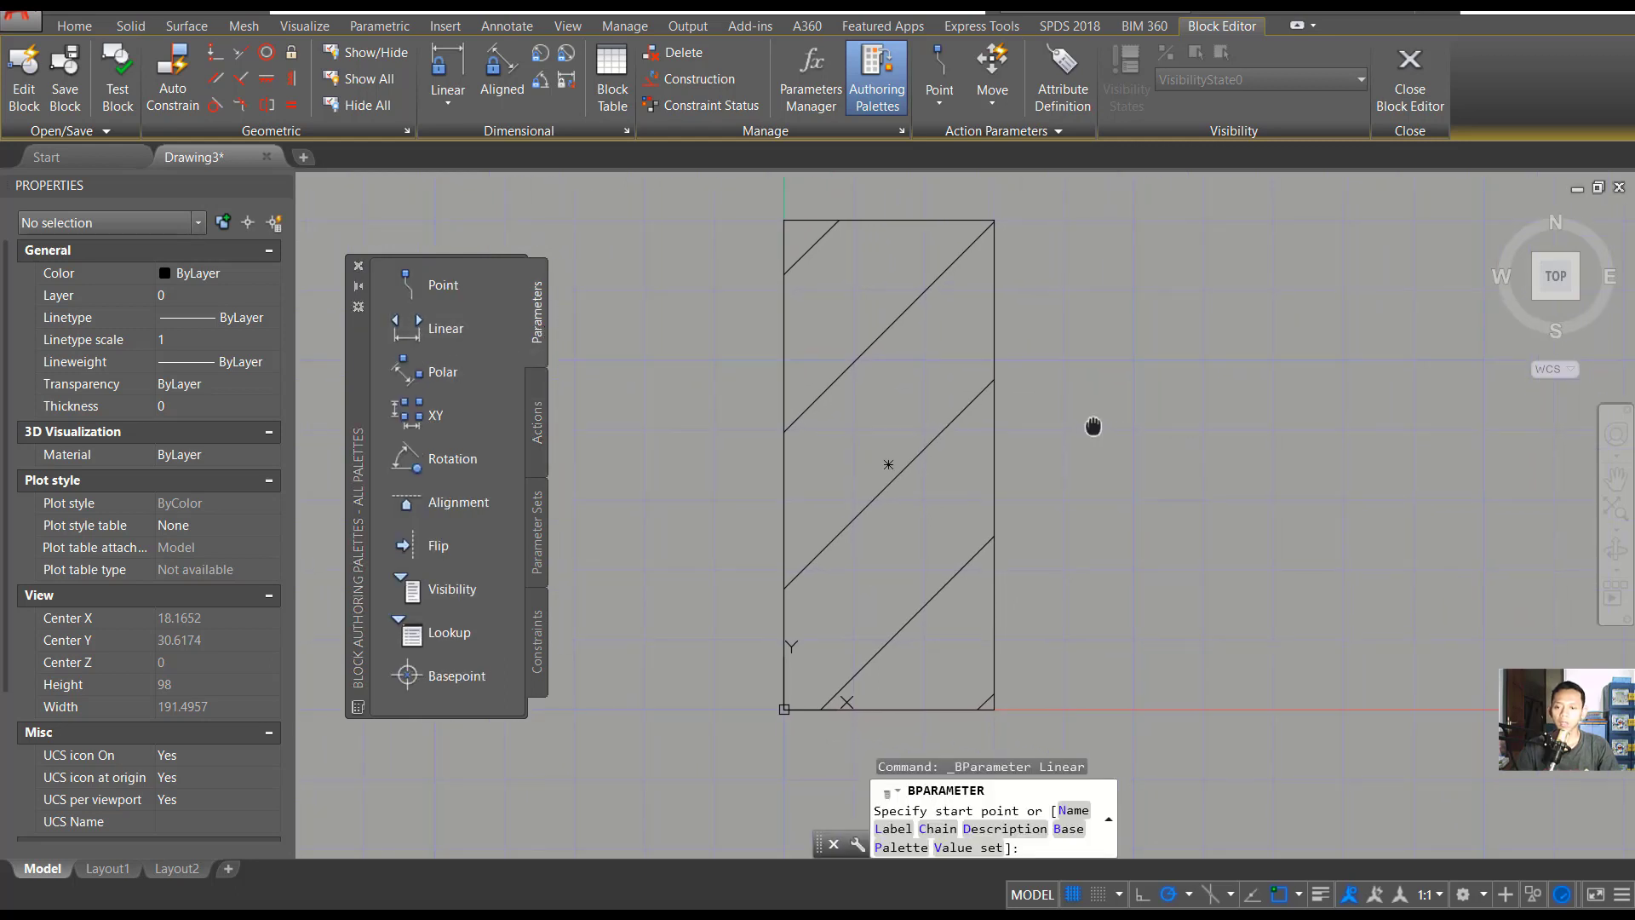
left_click(888, 219)
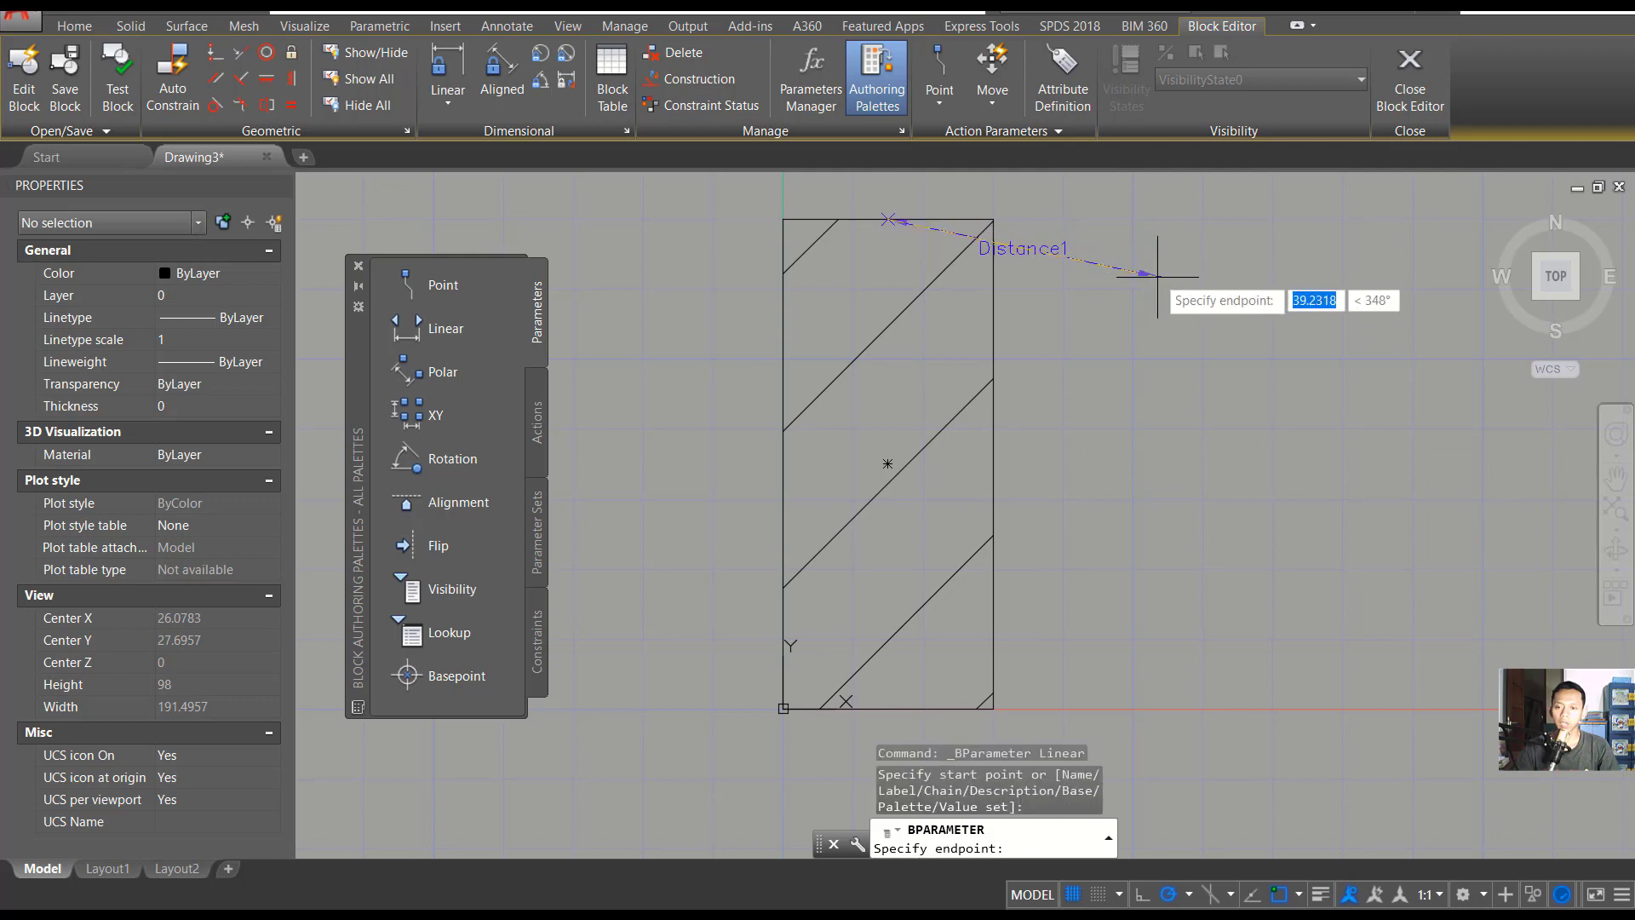
left_click(885, 707)
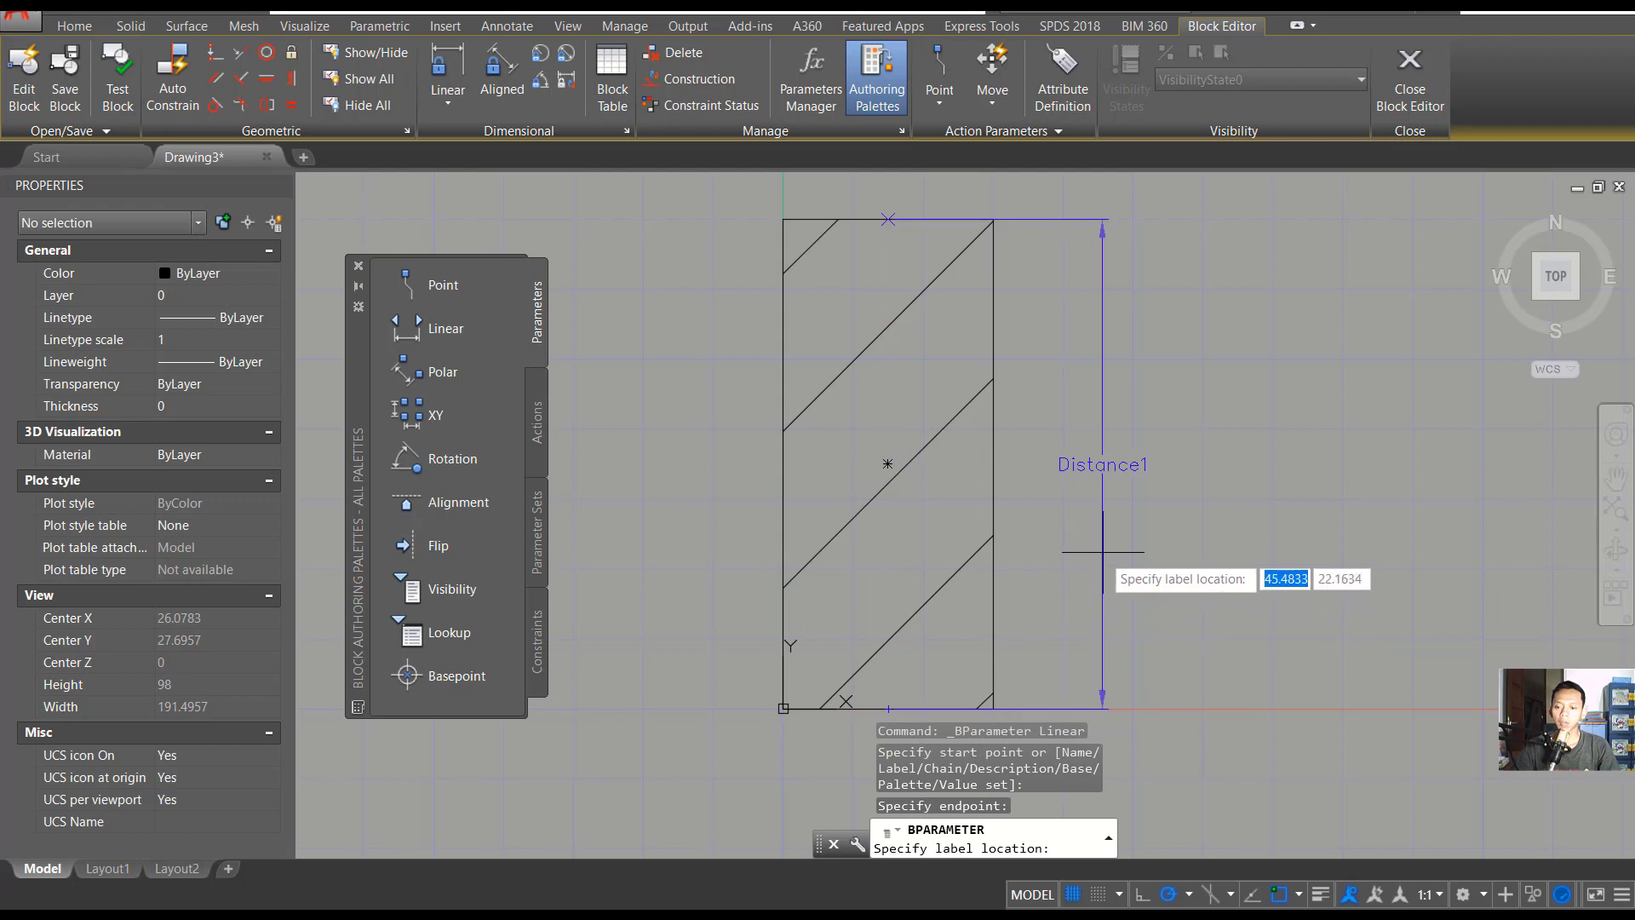
left_click(1085, 451)
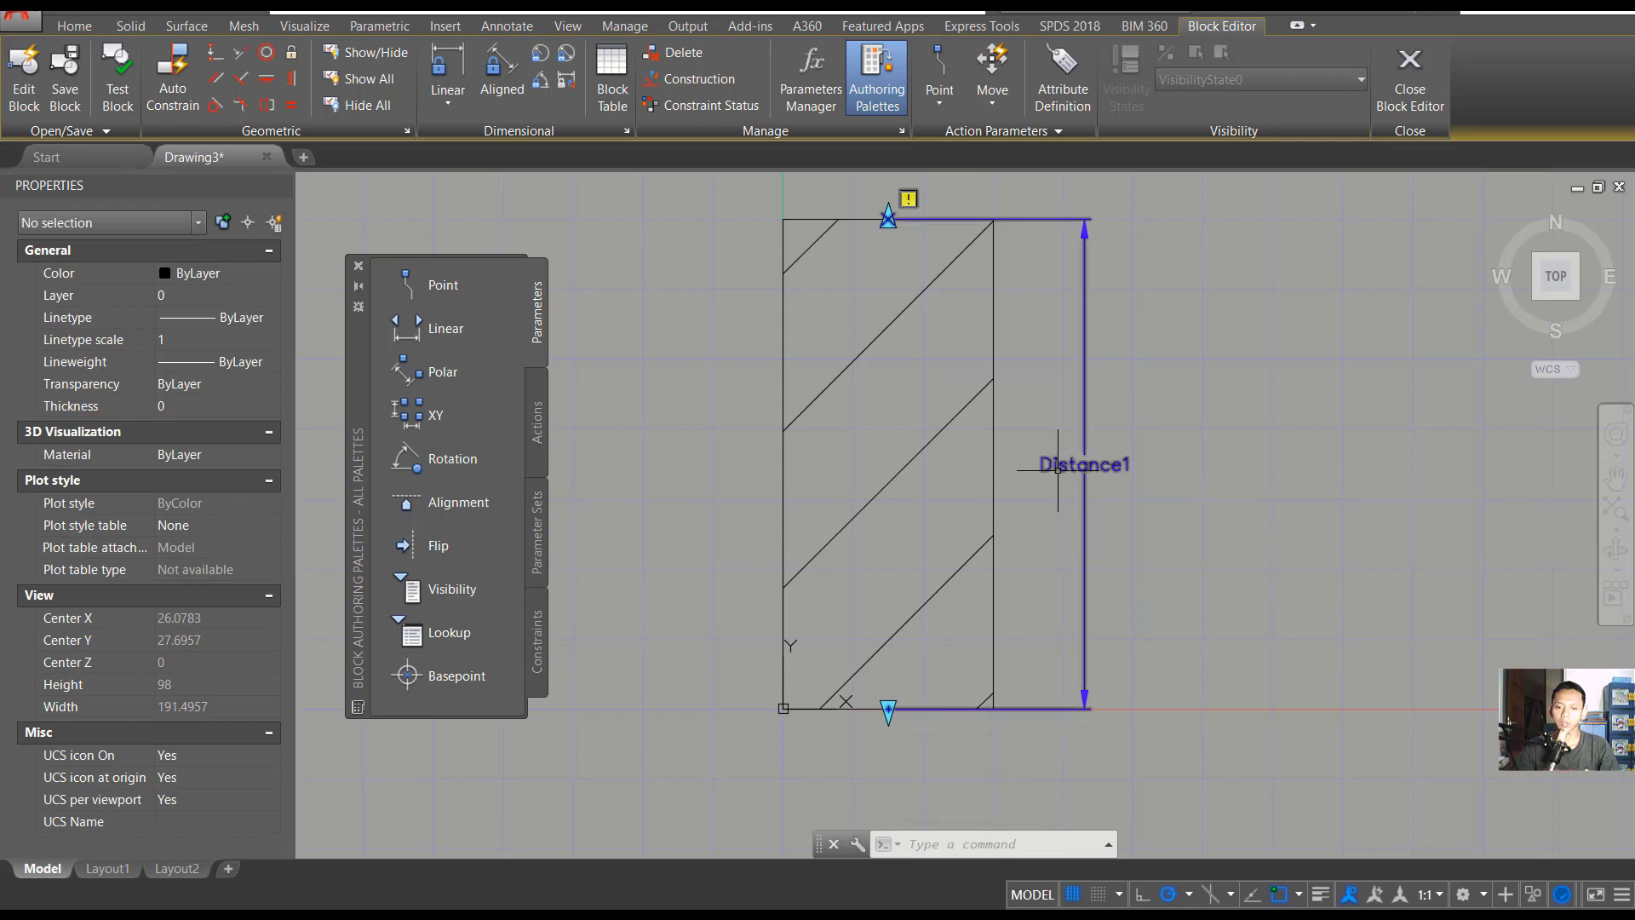
Step: Add a stretch action on Distance1's top point, framing and selecting the rectangle's upper edges
left_click(537, 435)
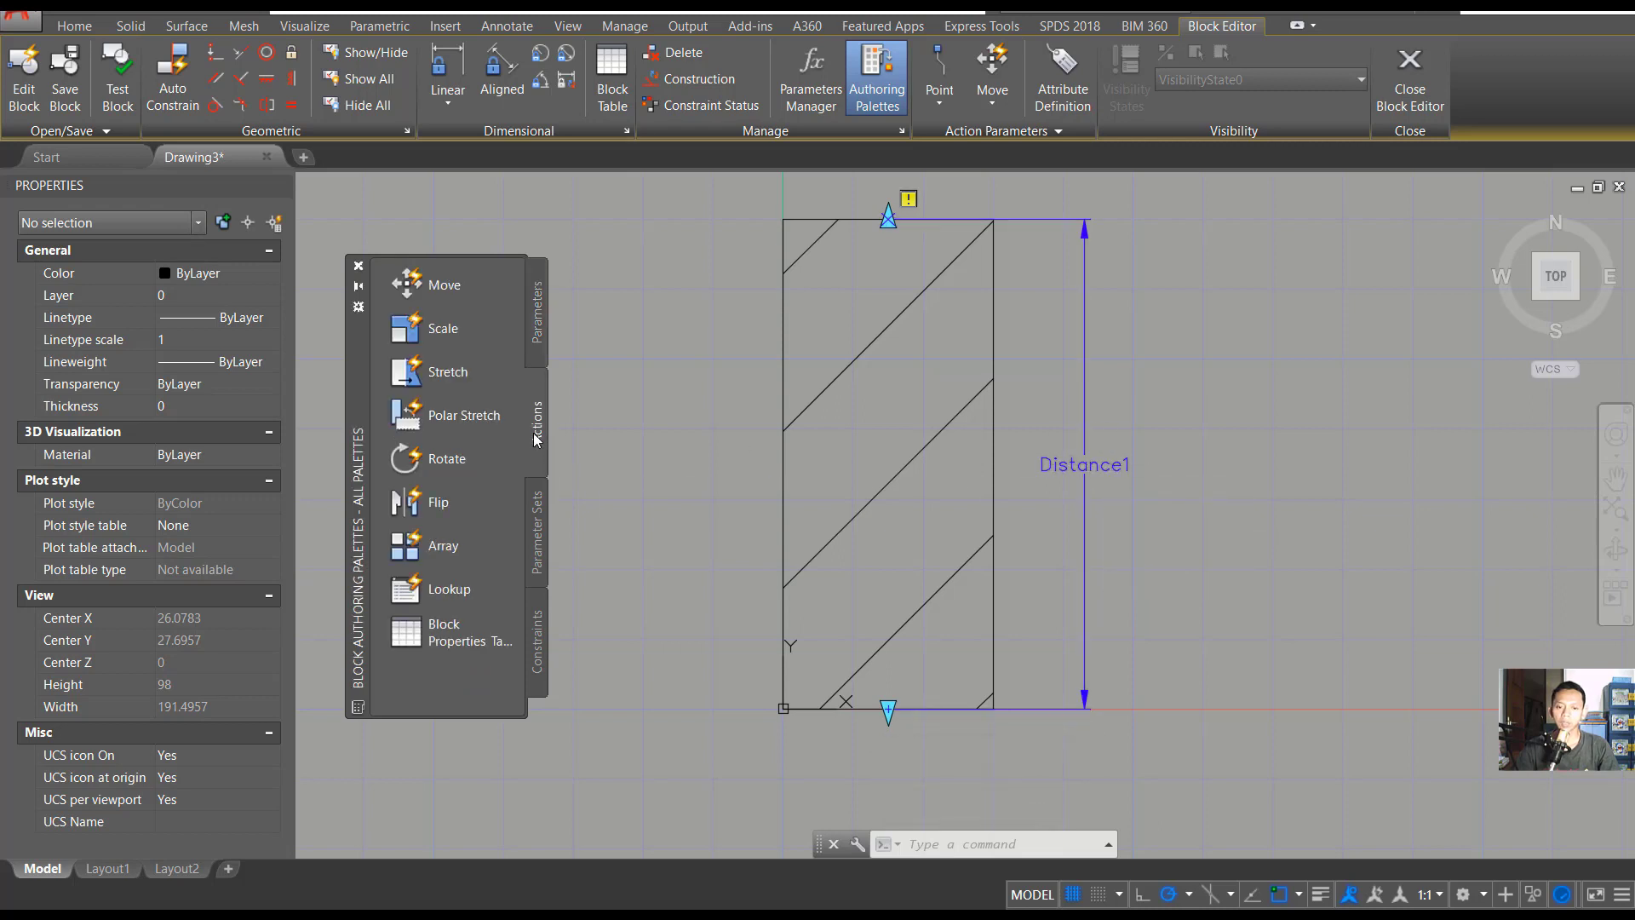
left_click(454, 379)
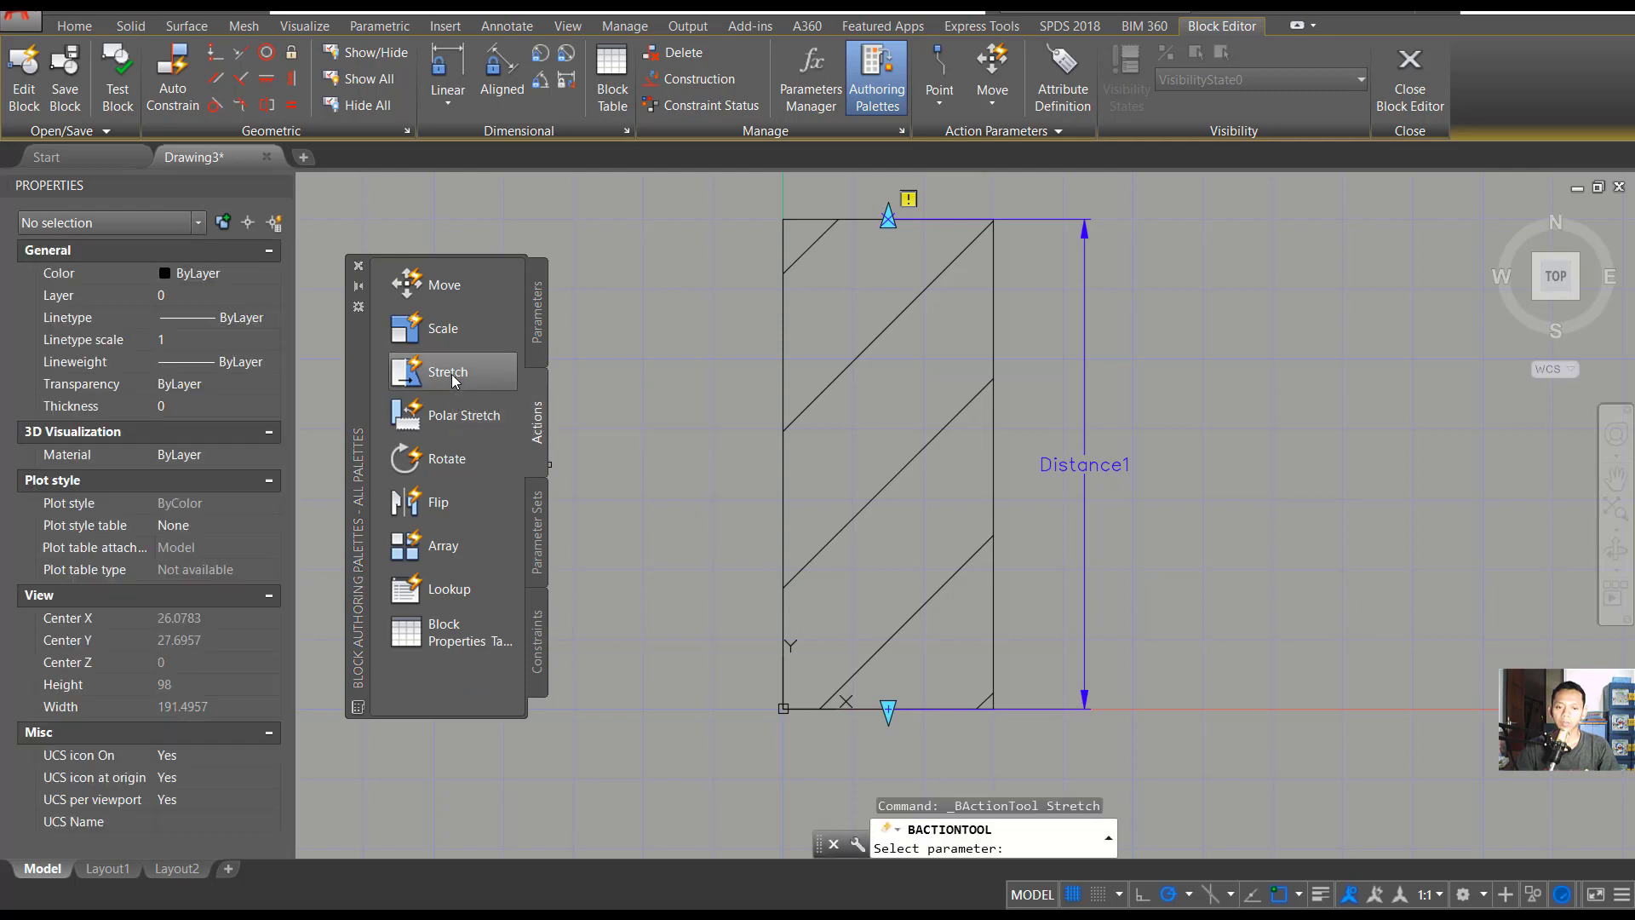
left_click(1096, 464)
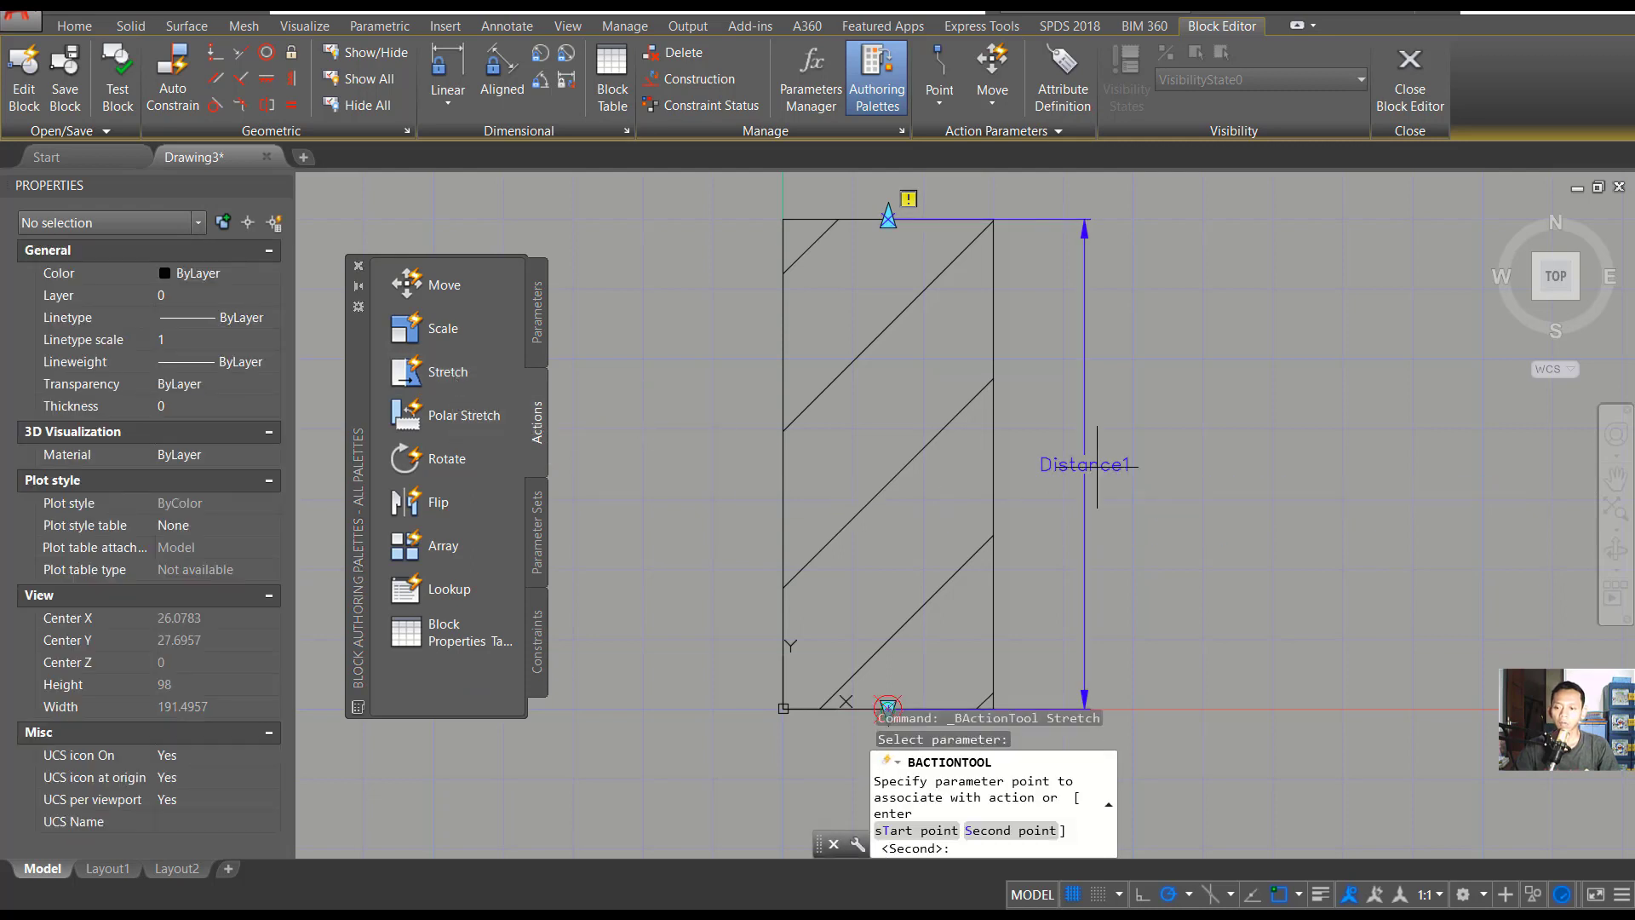
left_click(896, 227)
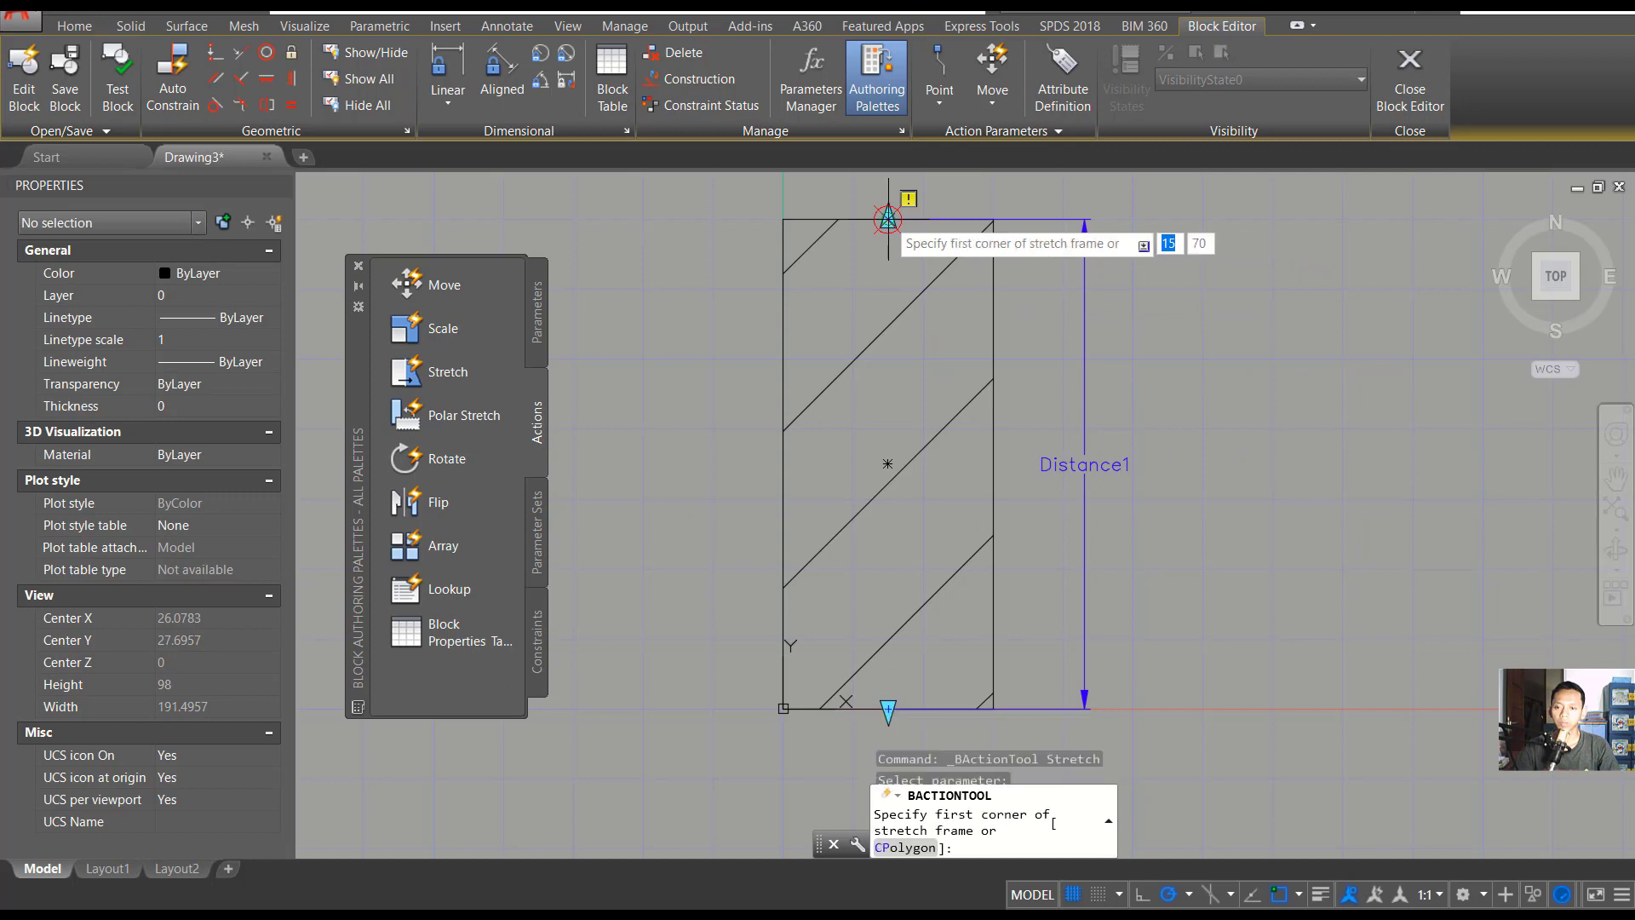
left_click(1039, 191)
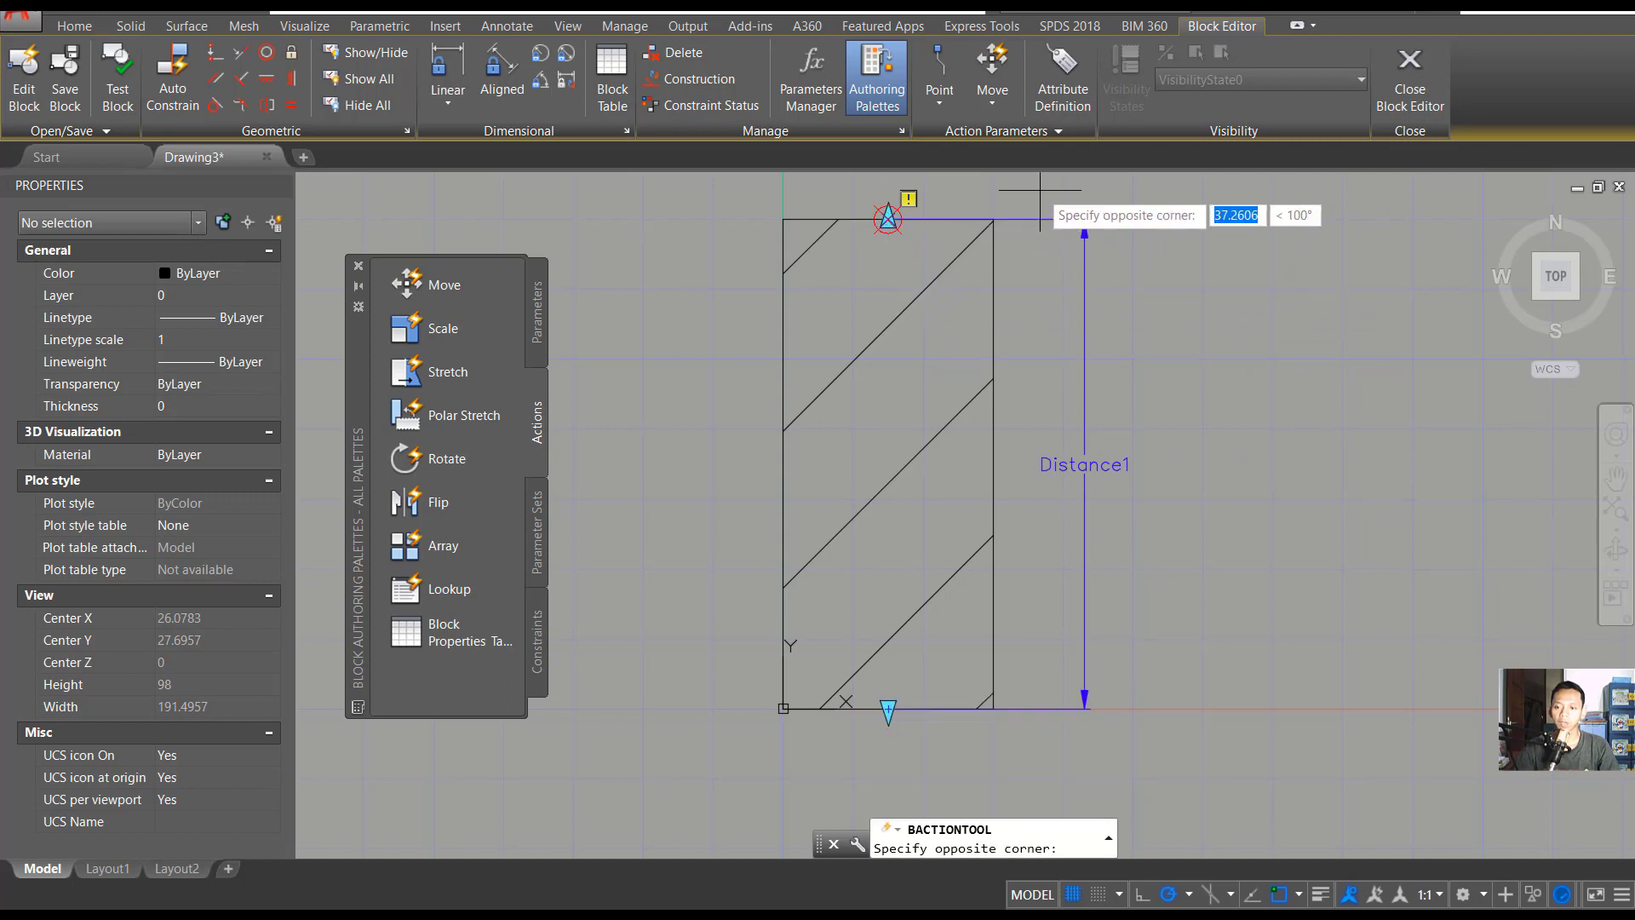
left_click(729, 446)
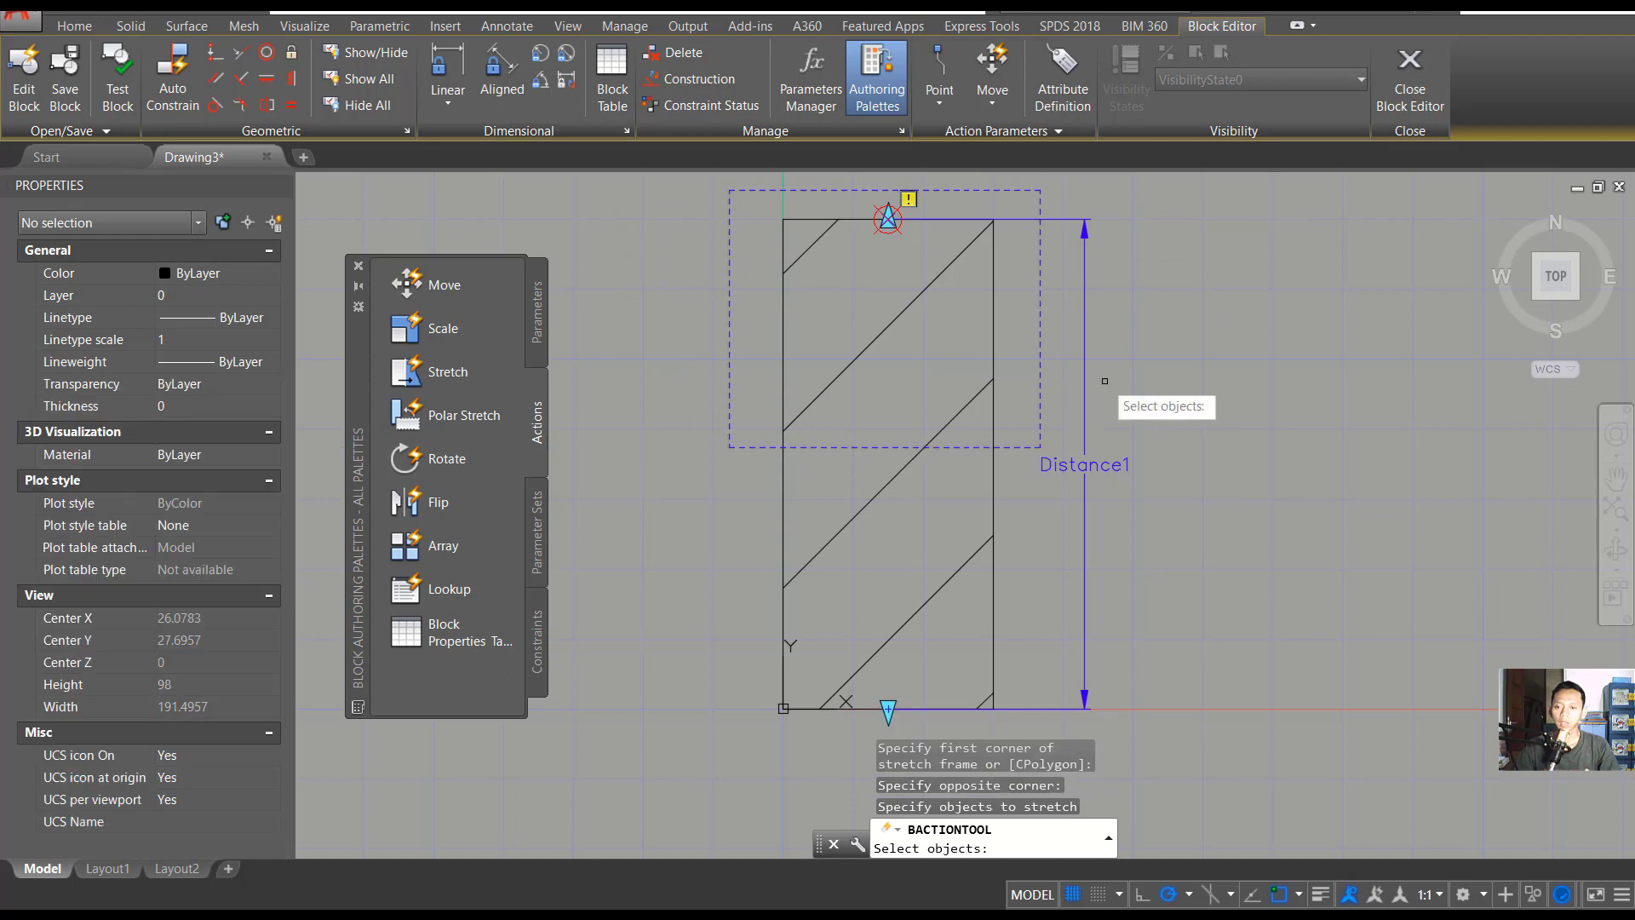
left_click(818, 256)
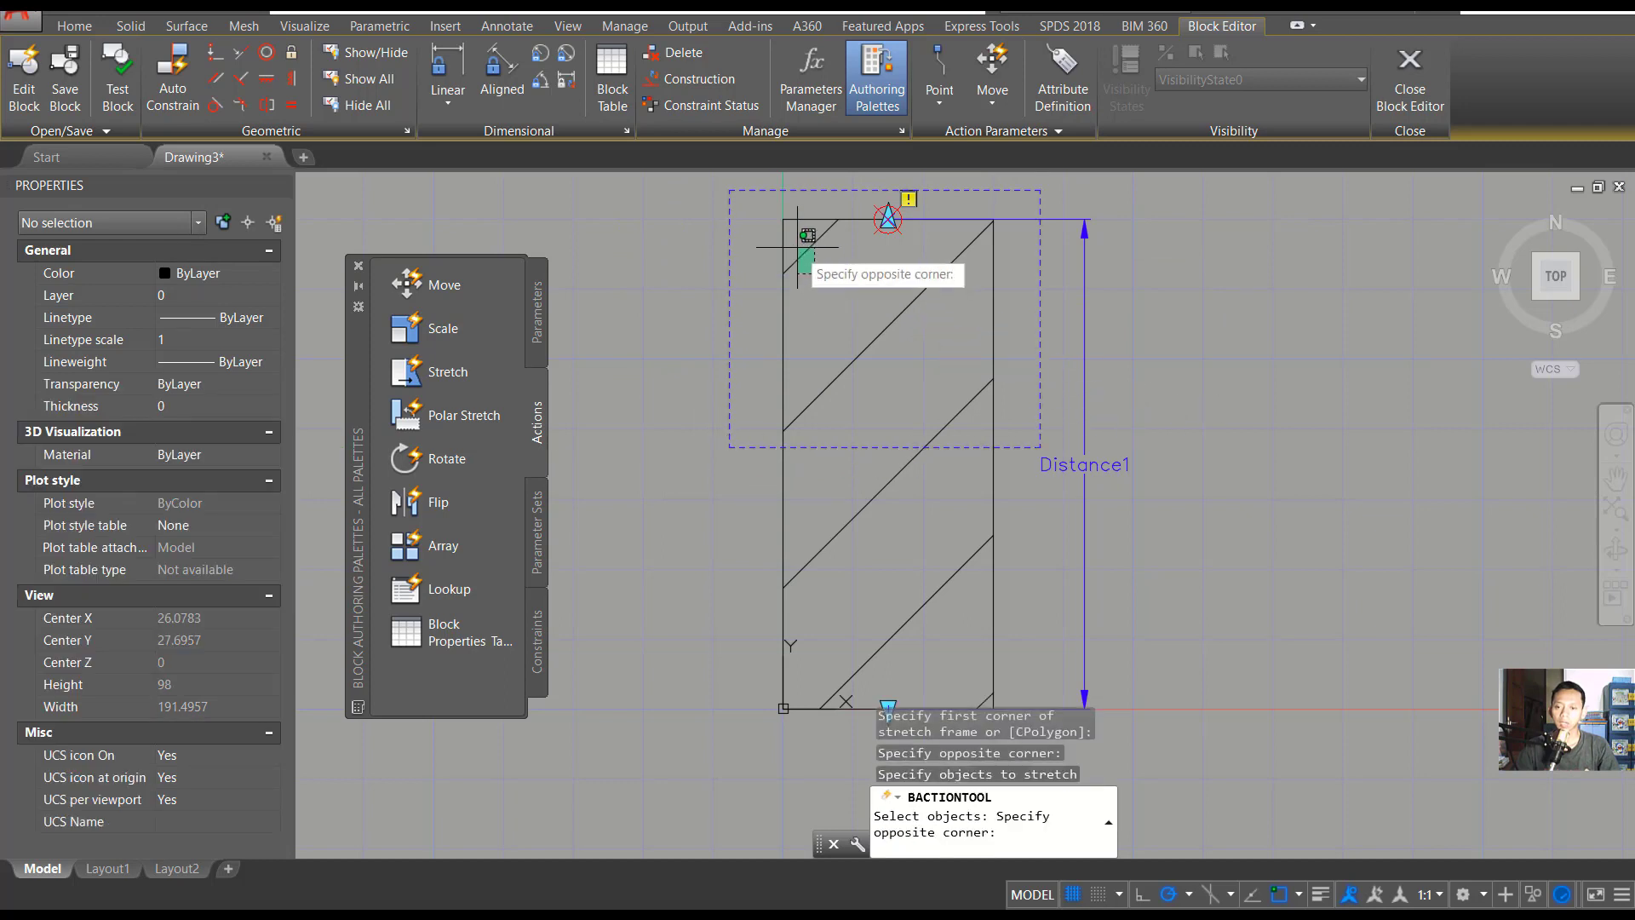
left_click(778, 203)
key("Return")
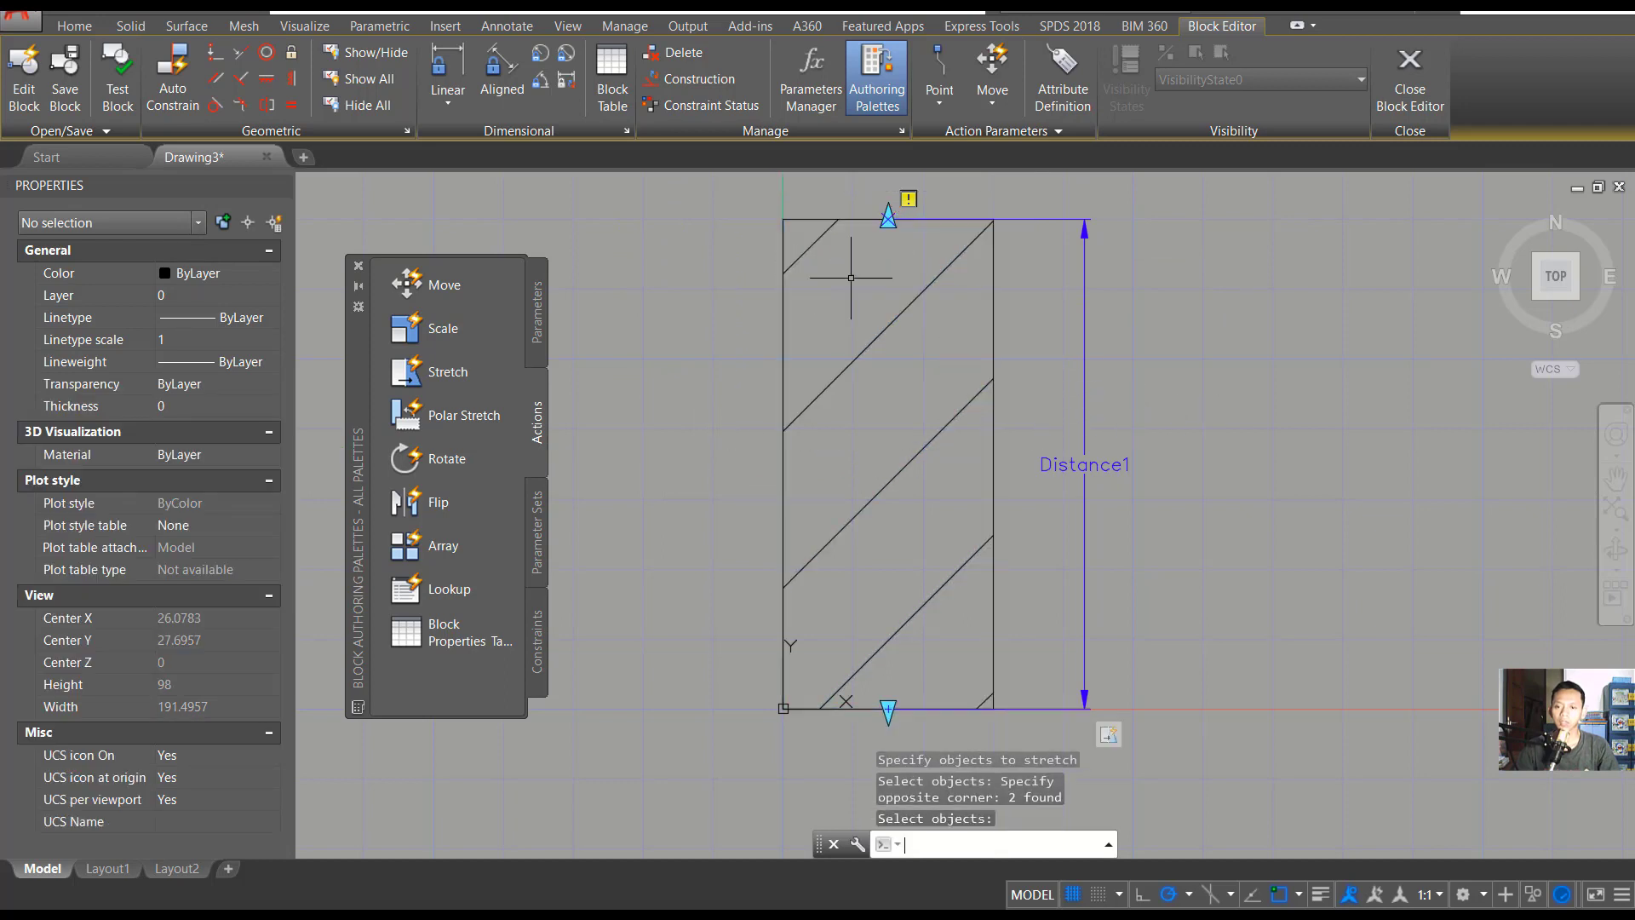
key("Escape")
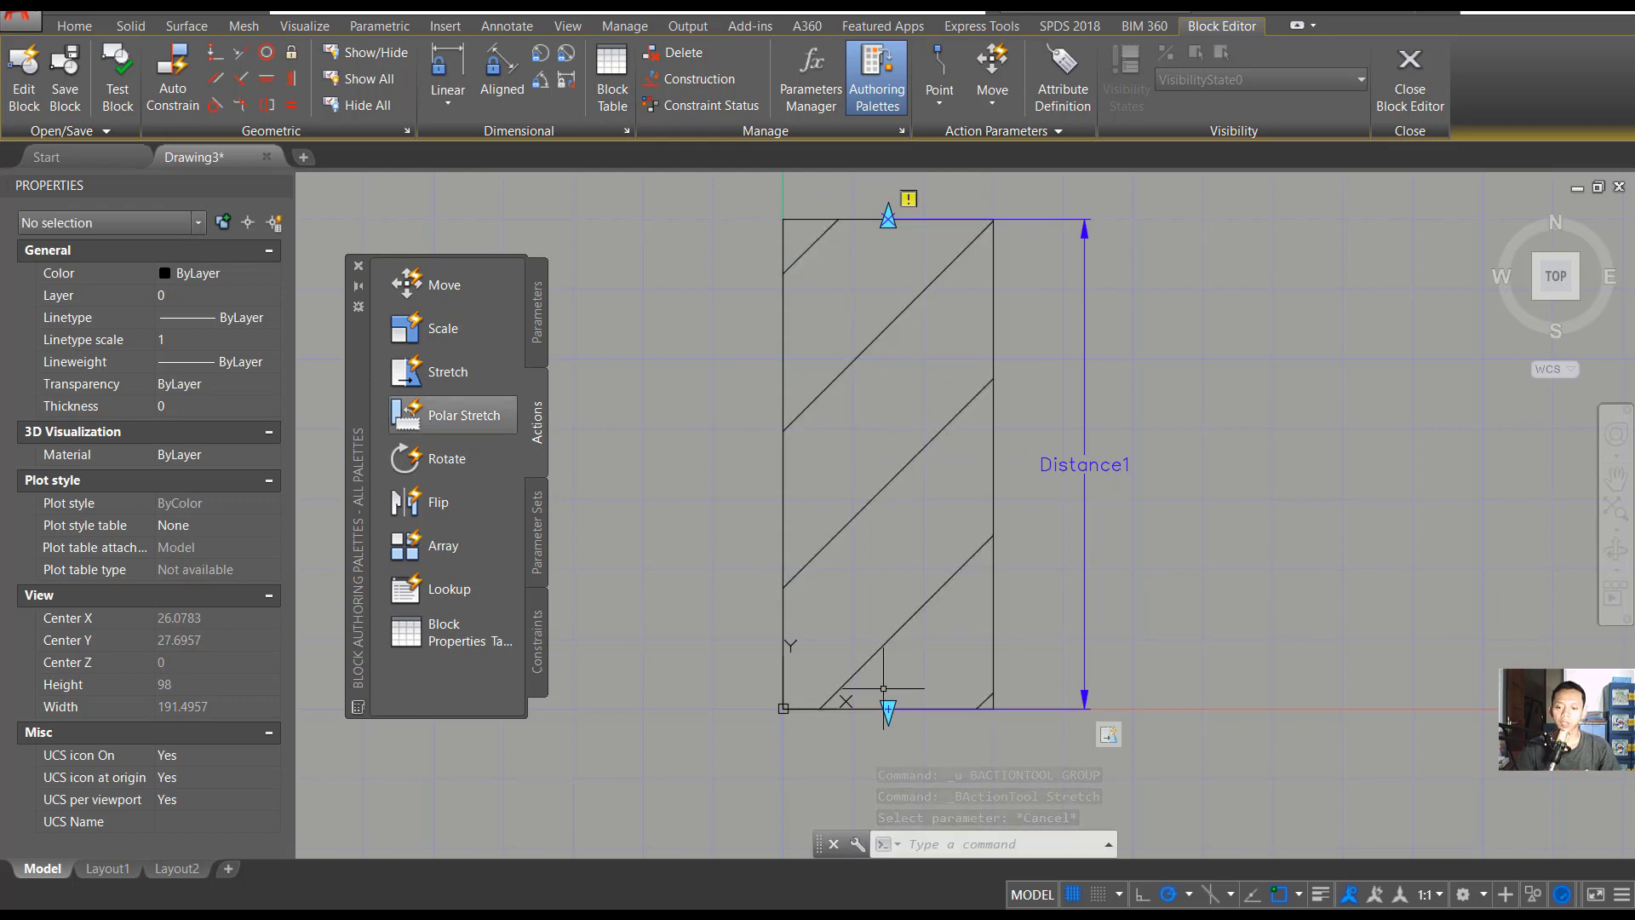
Step: Add a stretch action on Distance1's bottom point, framing and selecting the lower edges
left_click(448, 372)
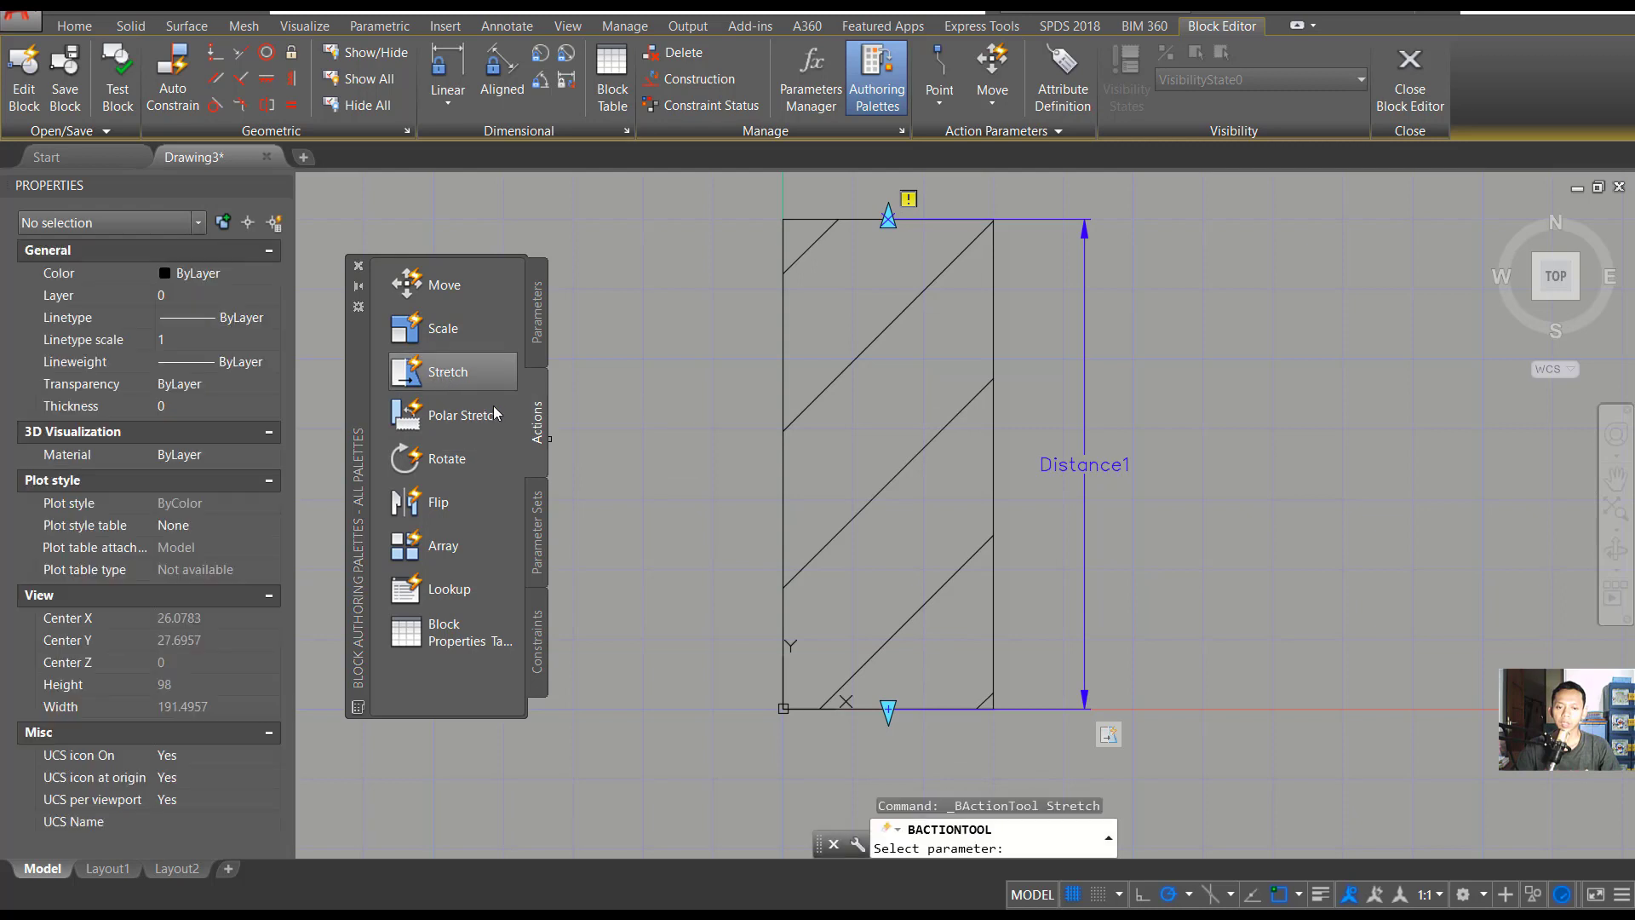
left_click(1085, 464)
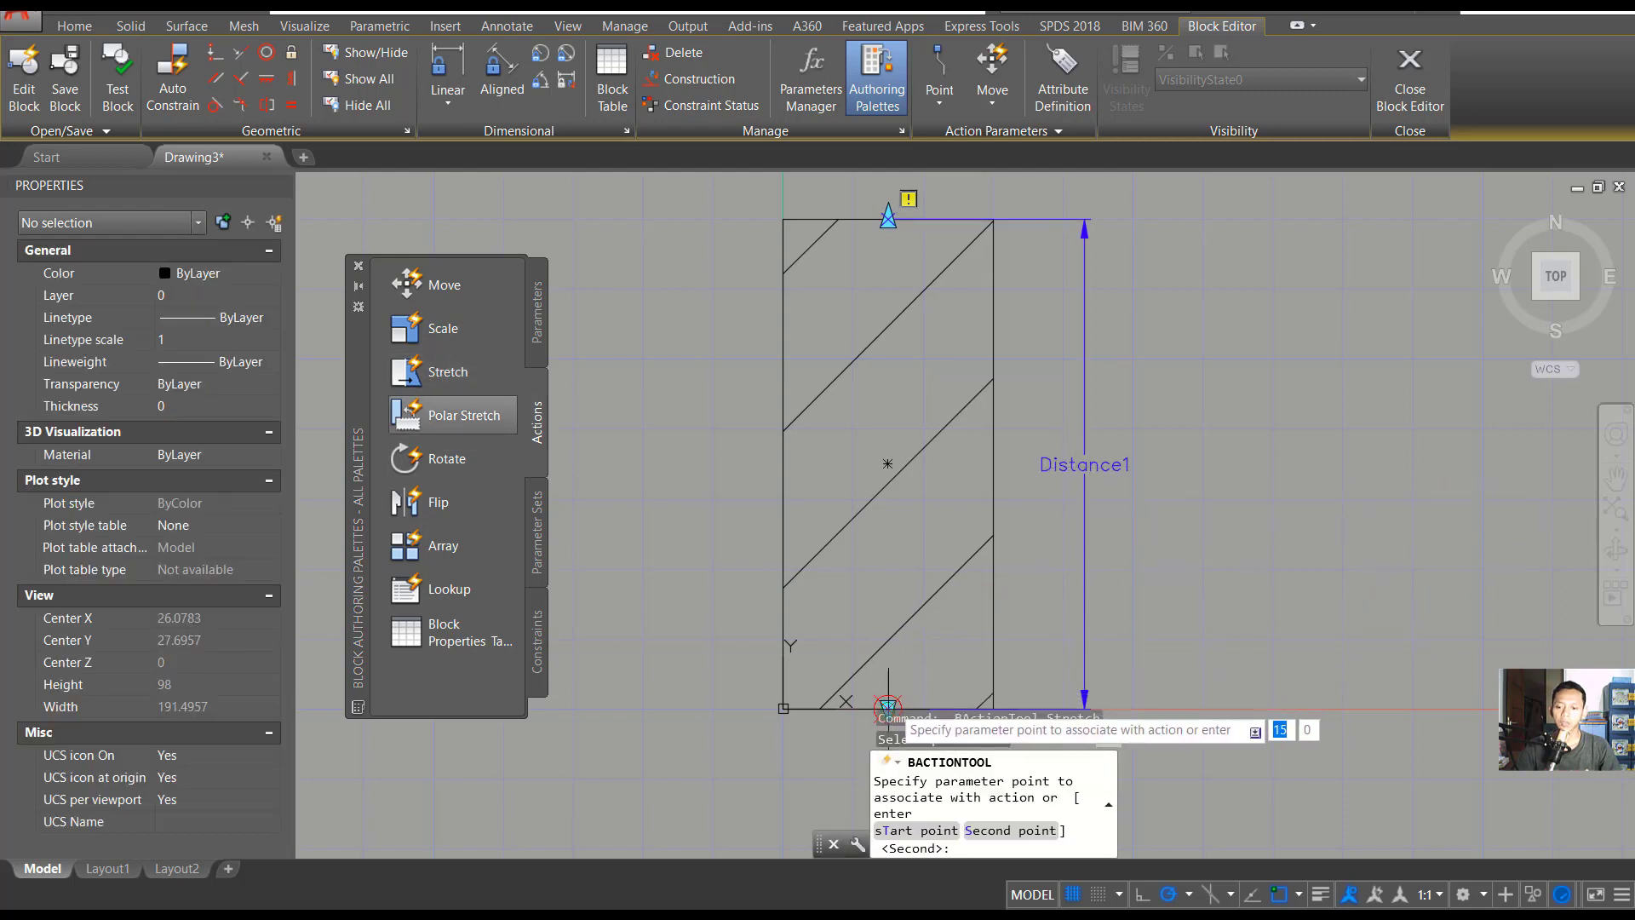
left_click(888, 707)
middle_click_drag(998, 570, 1000, 474)
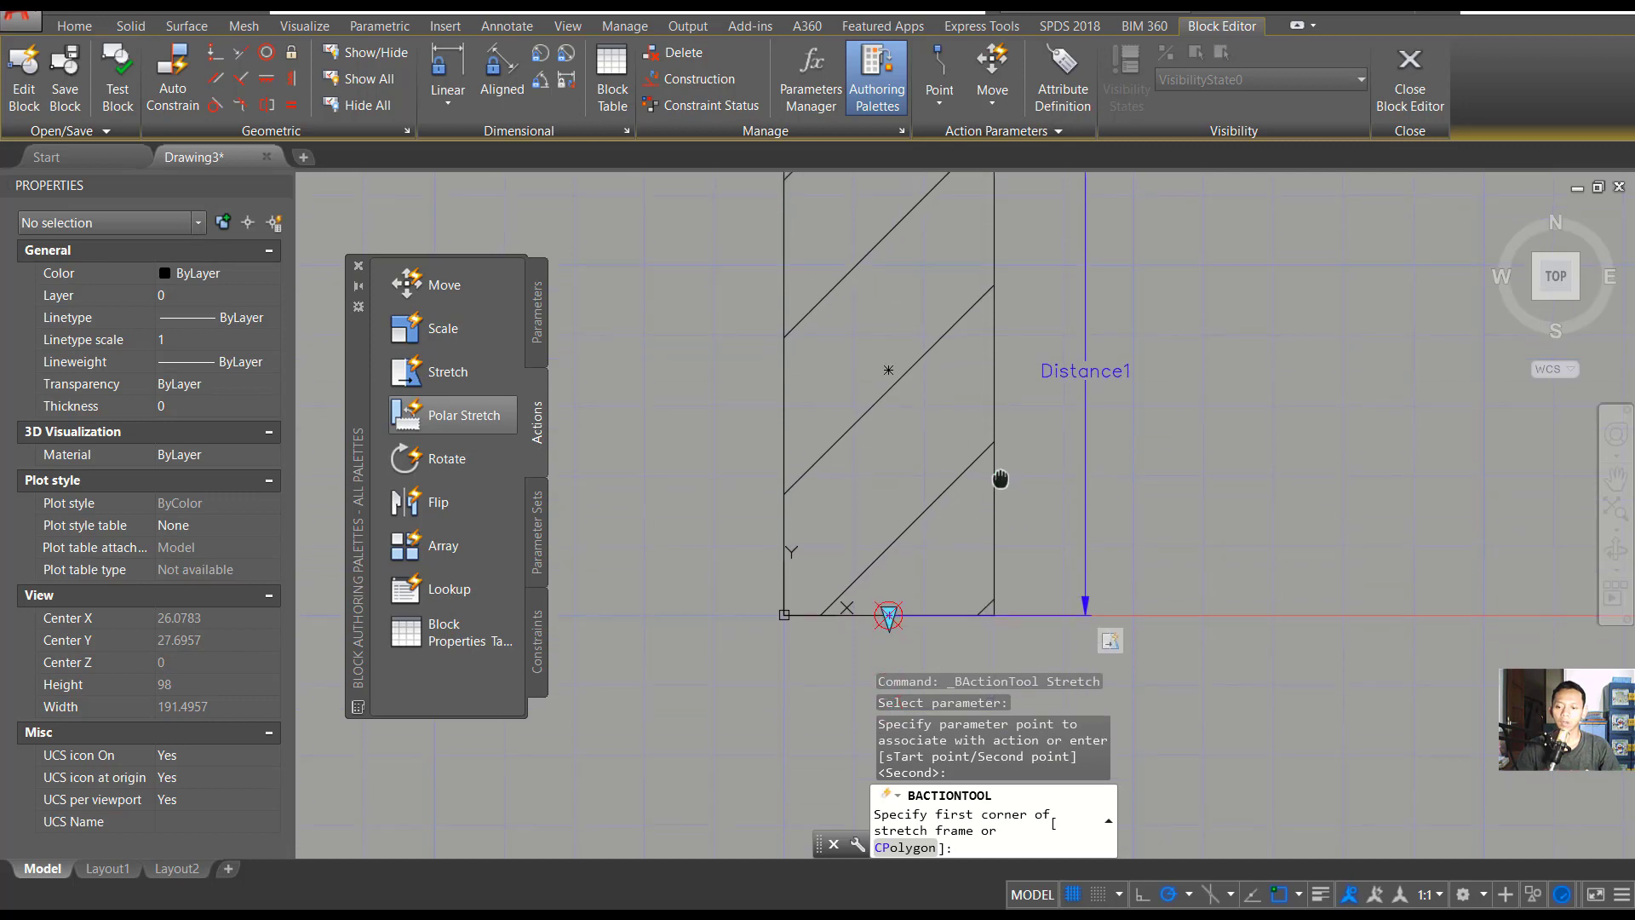
left_click(1047, 641)
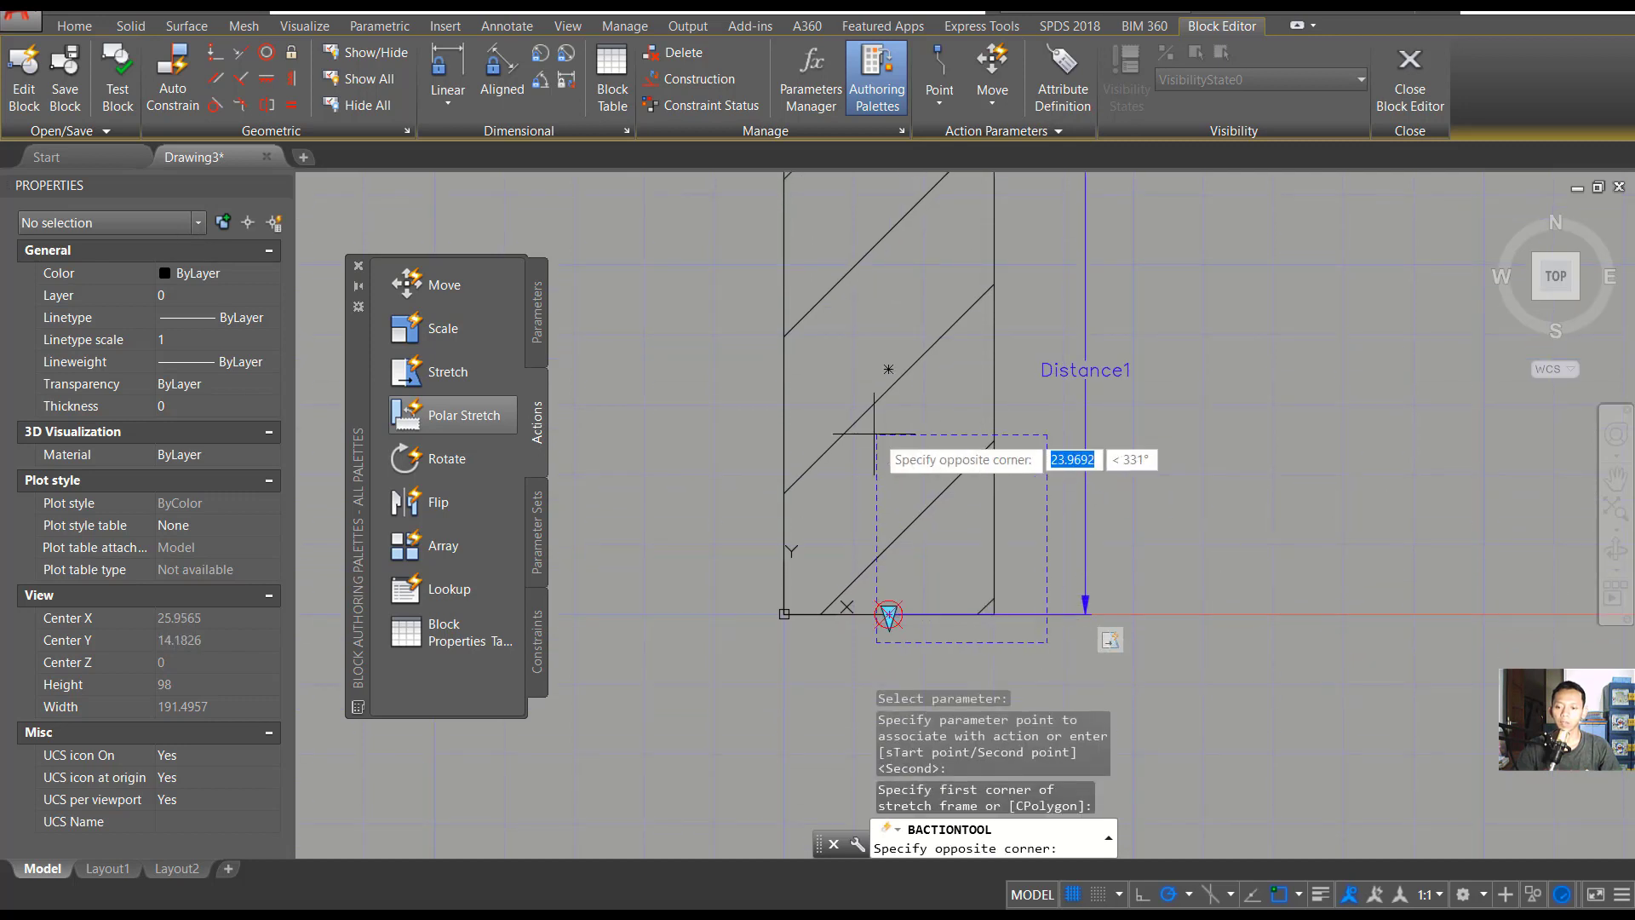
left_click(729, 381)
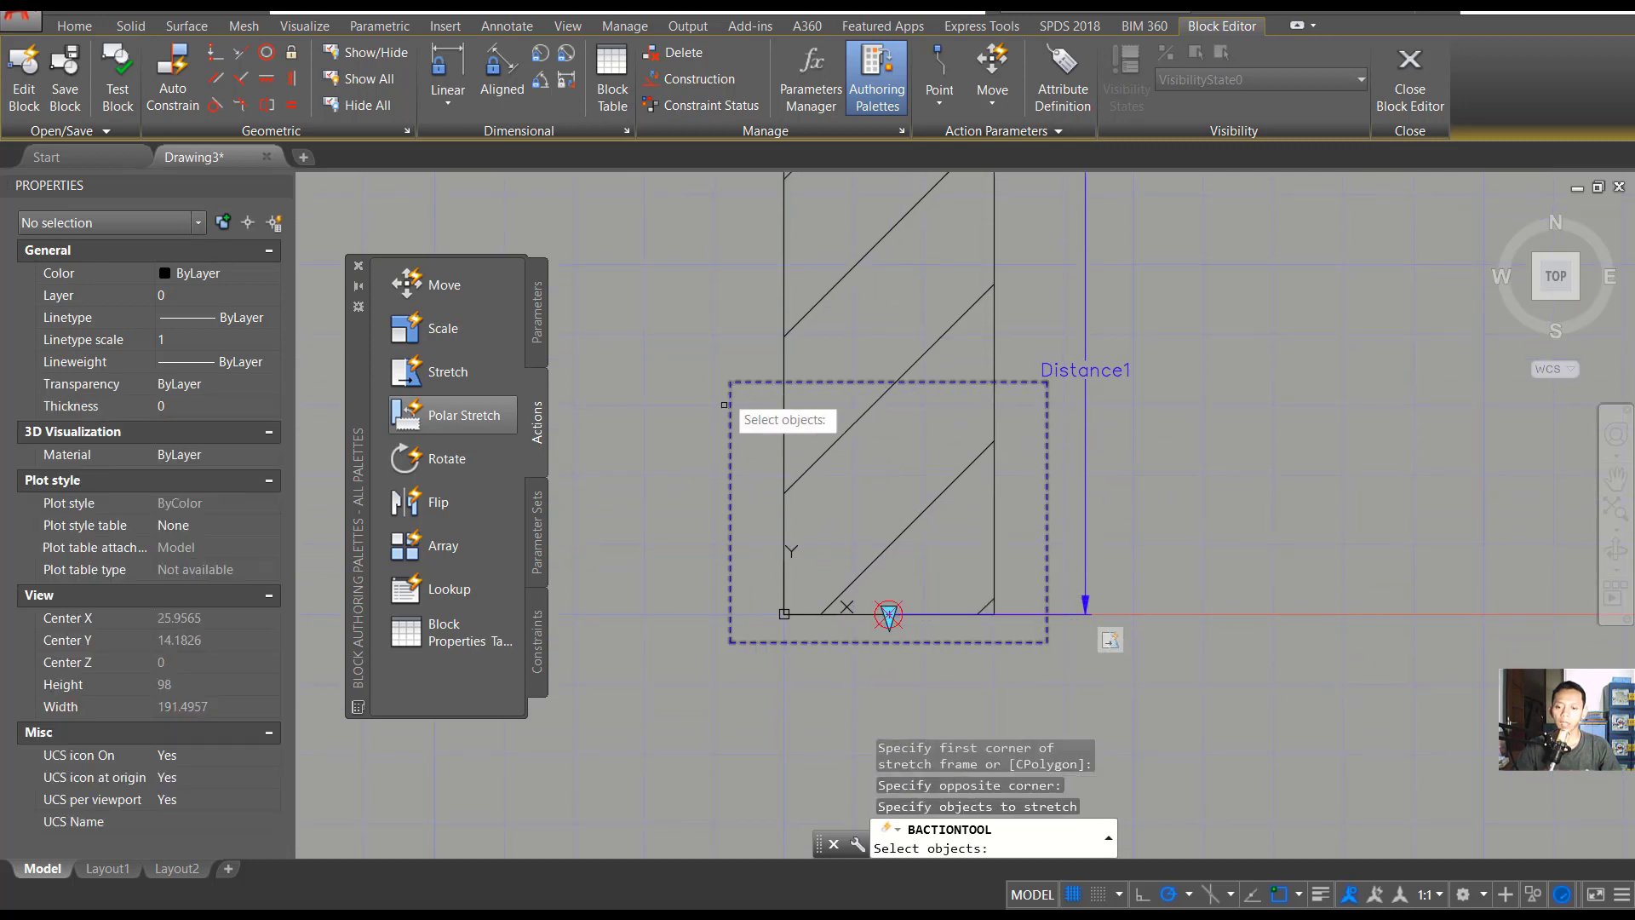
left_click(808, 609)
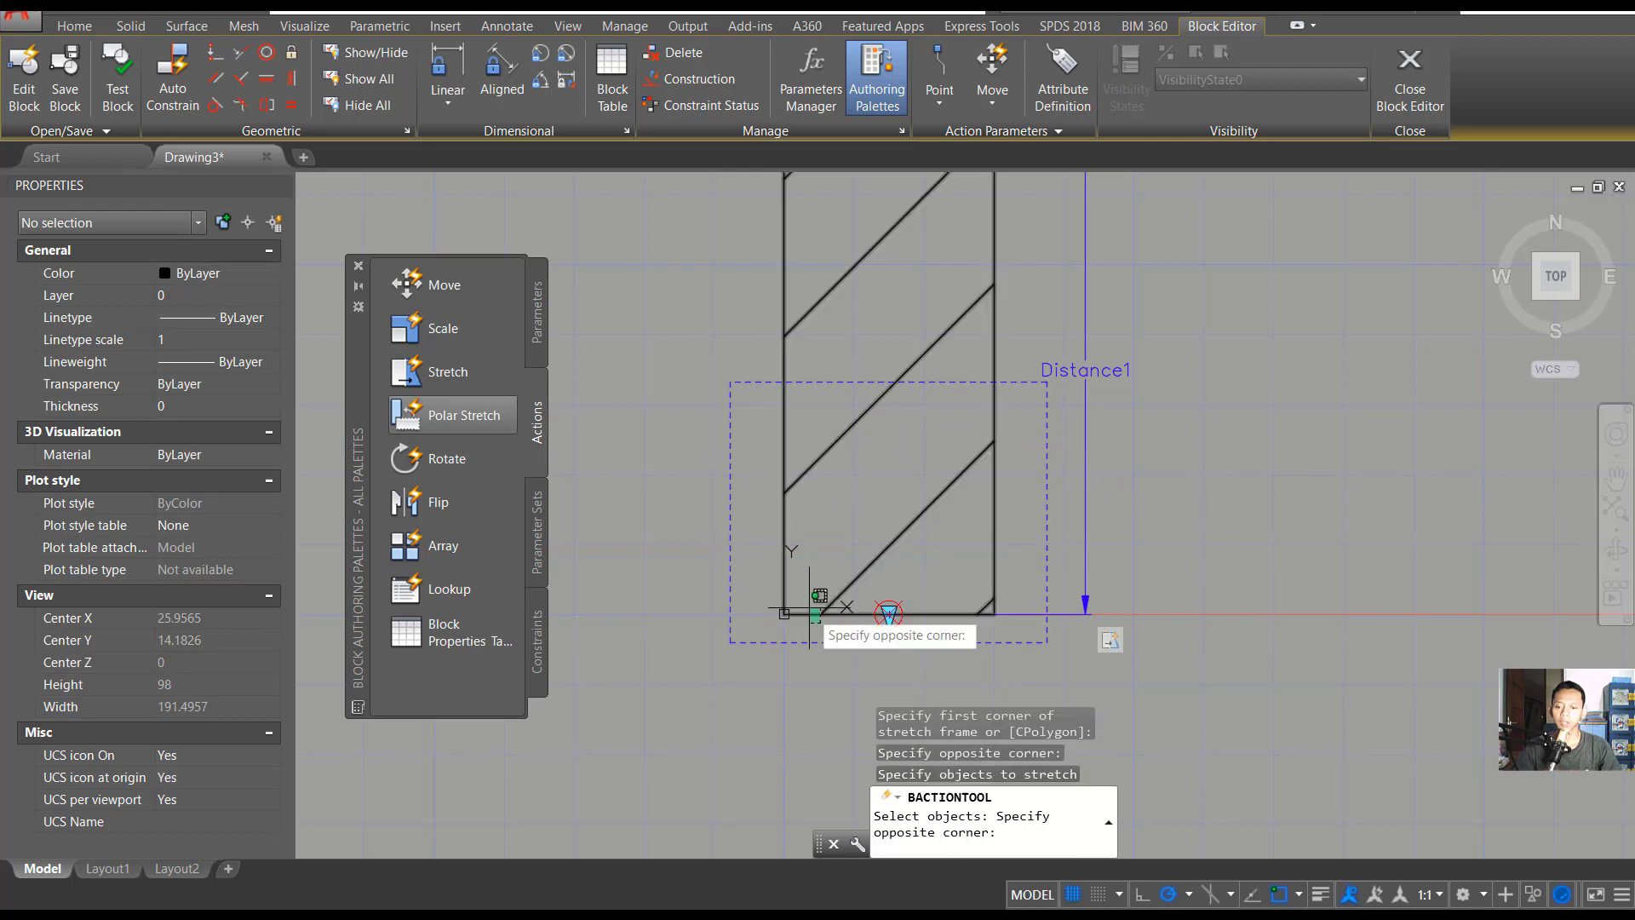
left_click(776, 545)
key("Return")
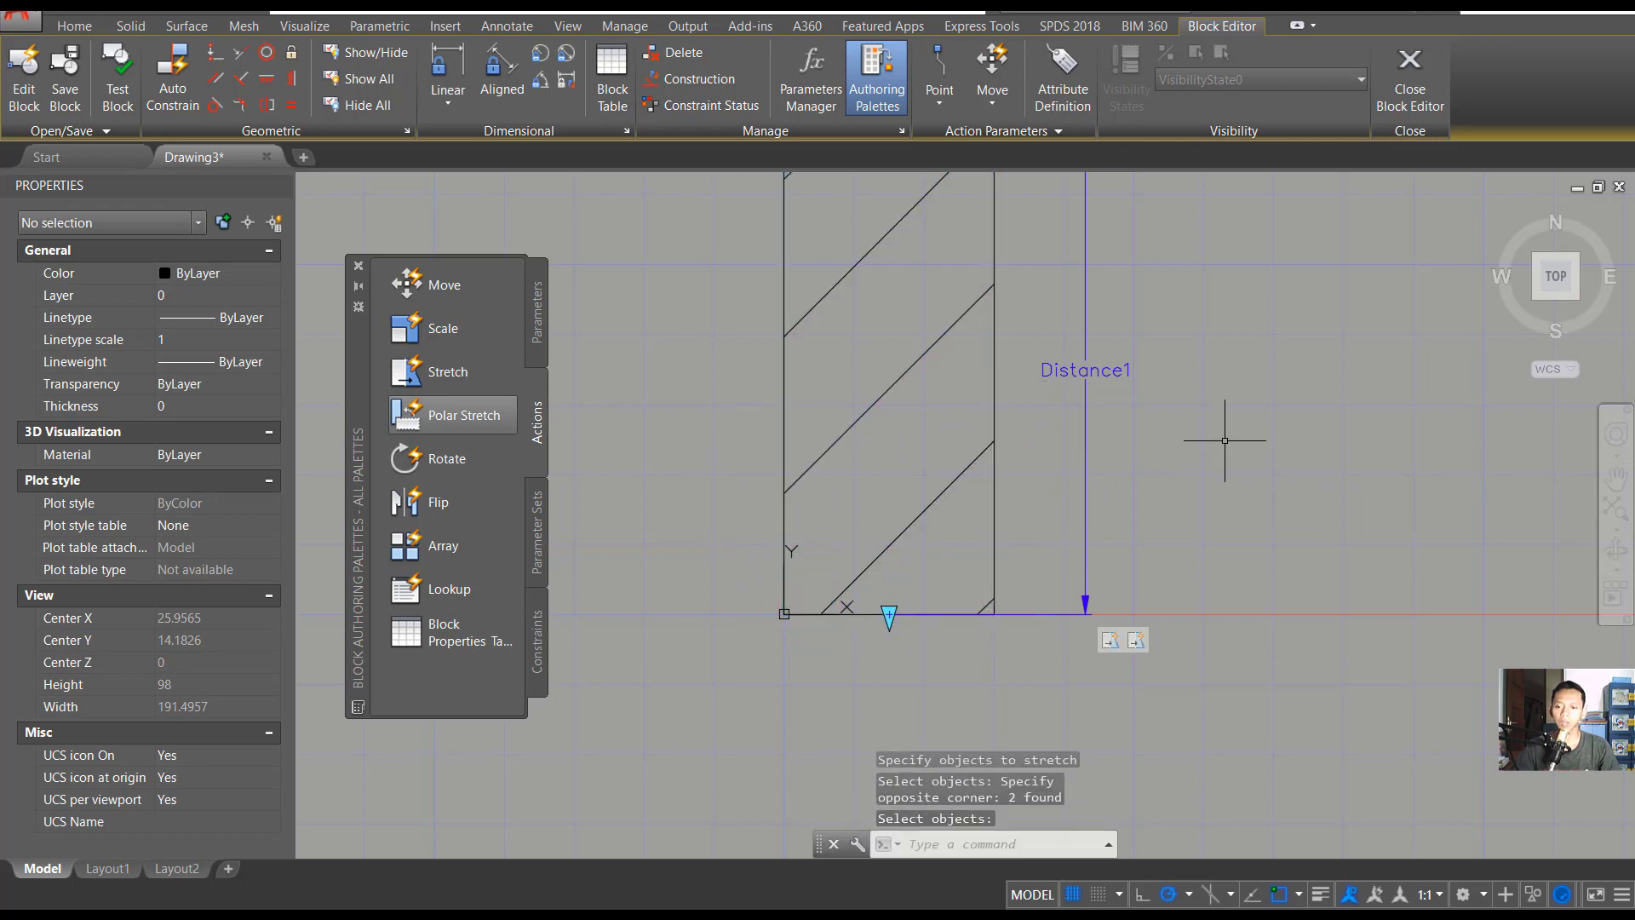
middle_click_drag(1096, 377, 1102, 498)
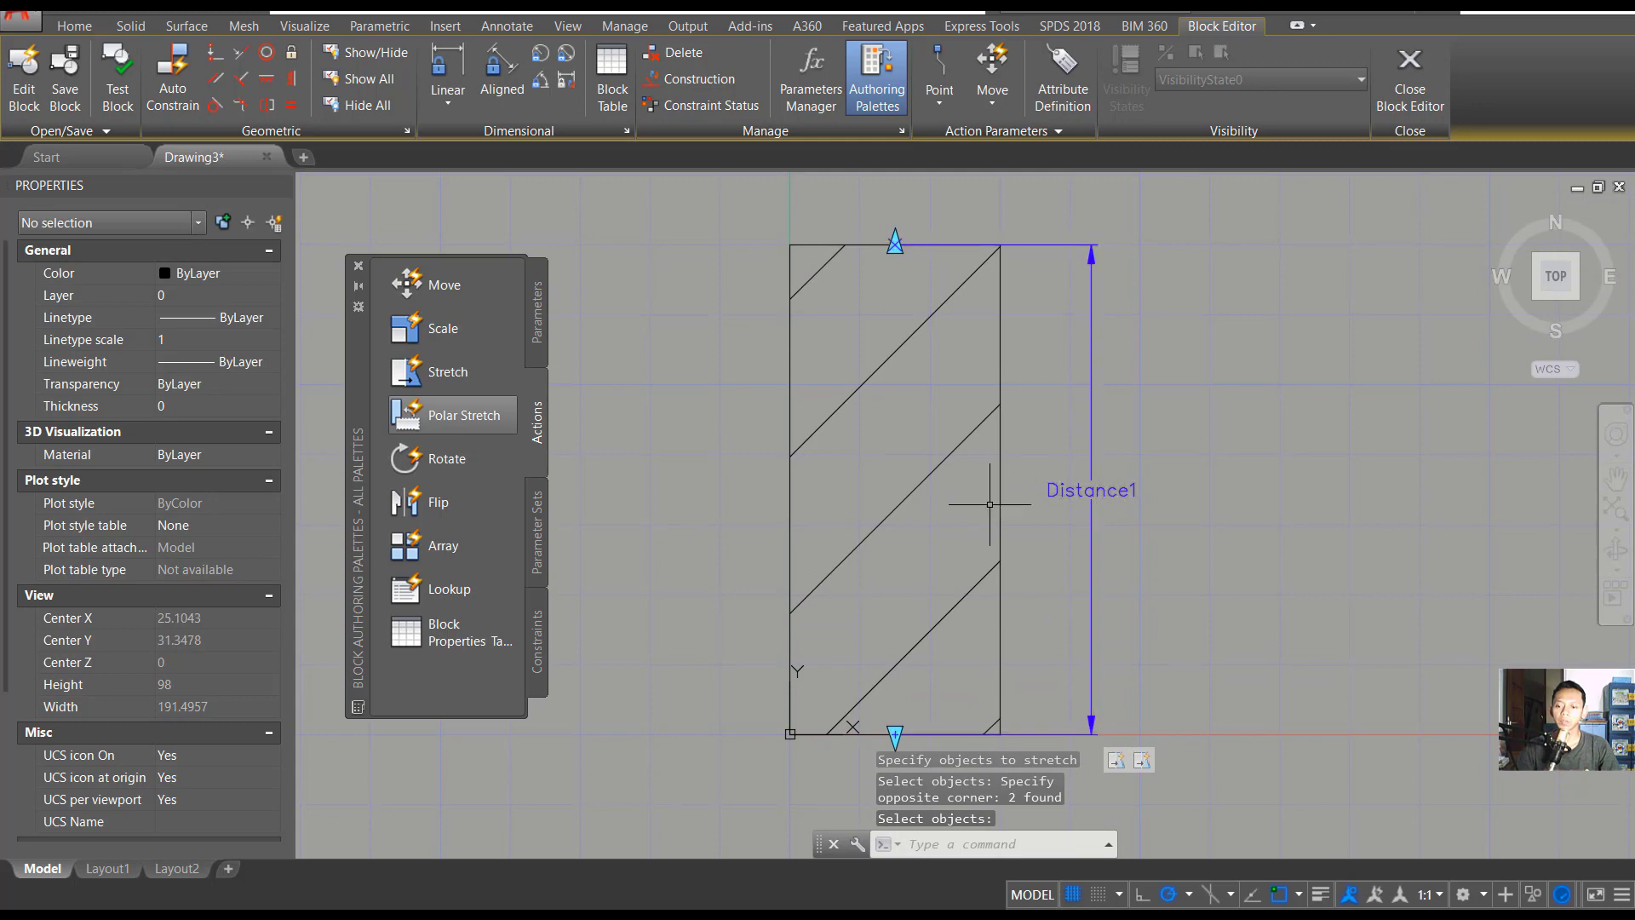
Step: In Test Block, stretch the top edge up and down, then the bottom edge down to 135.2992
left_click(117, 81)
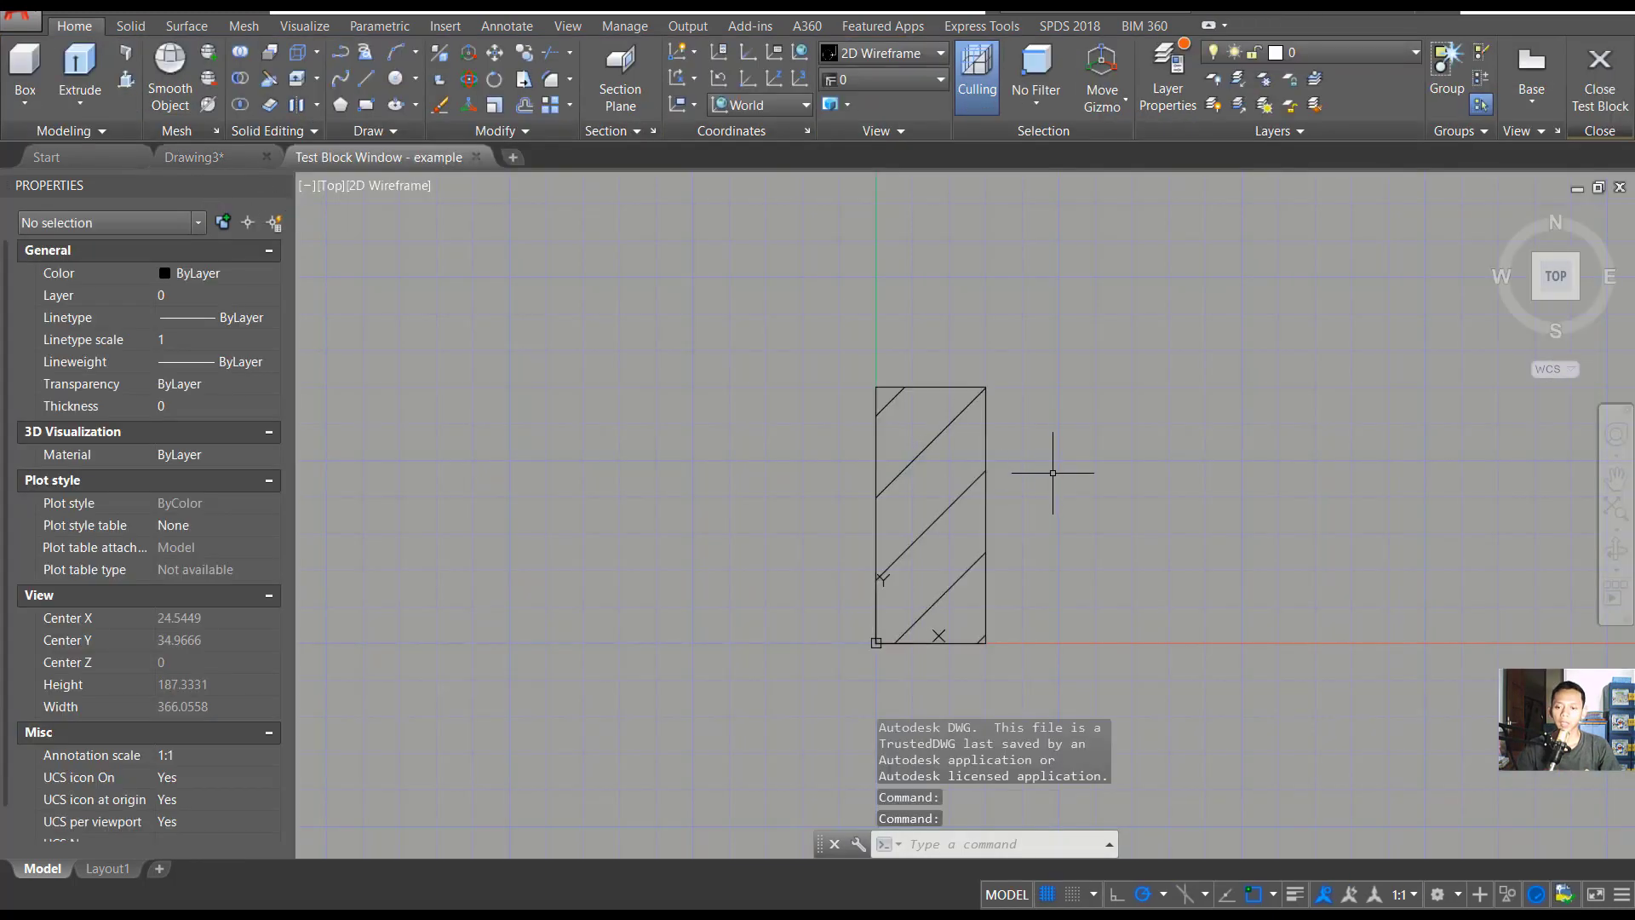
left_click(1056, 466)
left_click(939, 509)
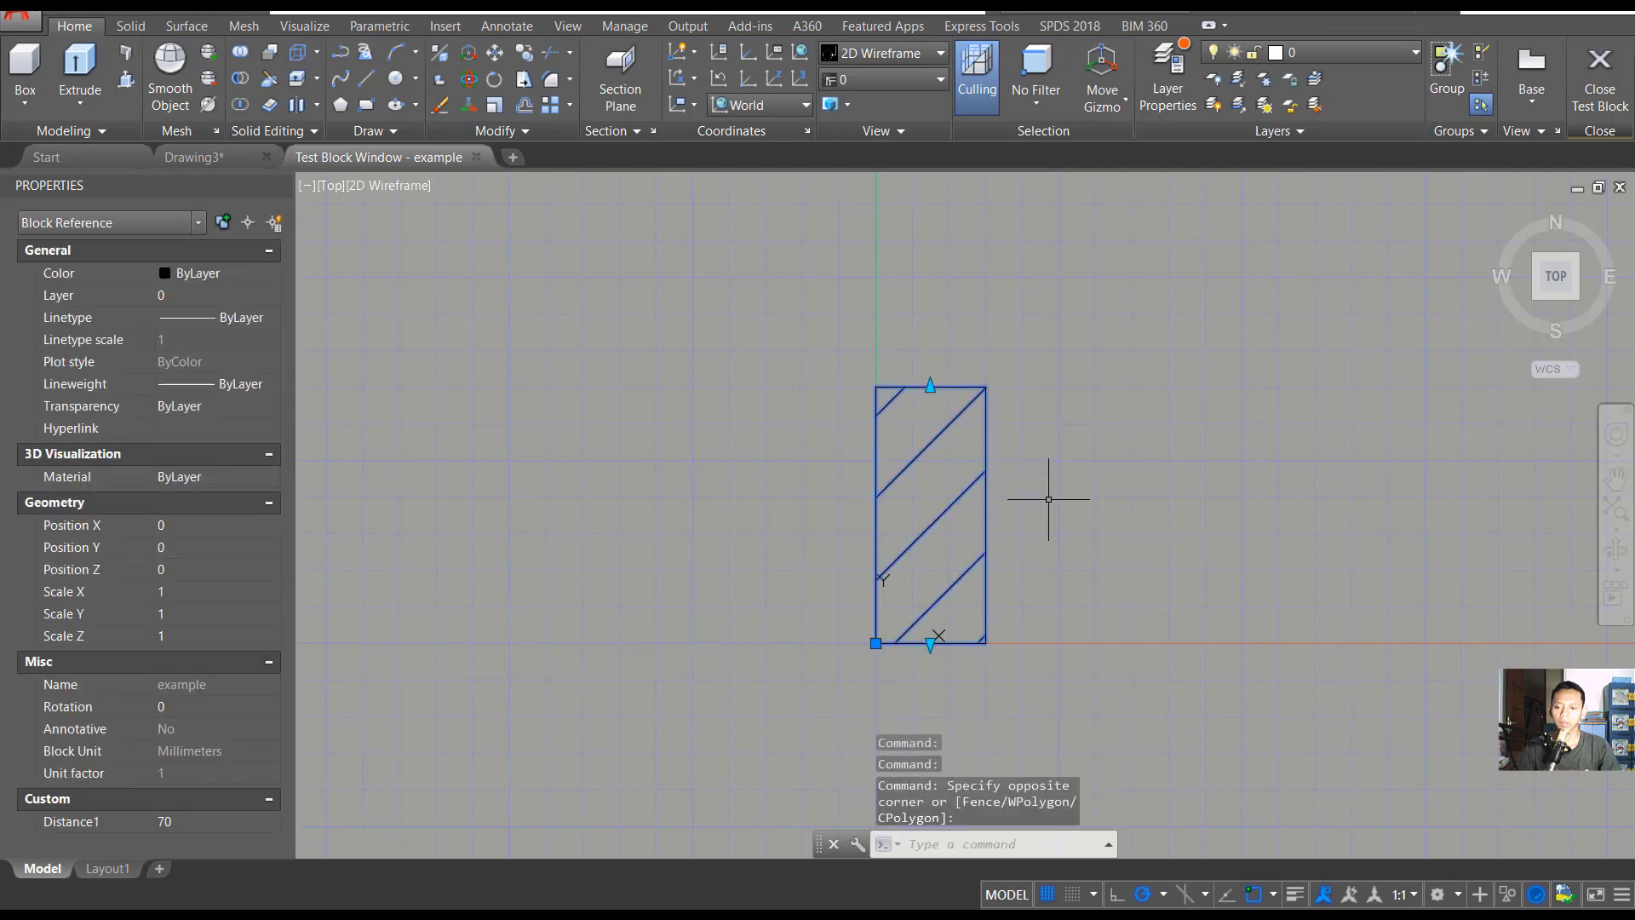
left_click(930, 386)
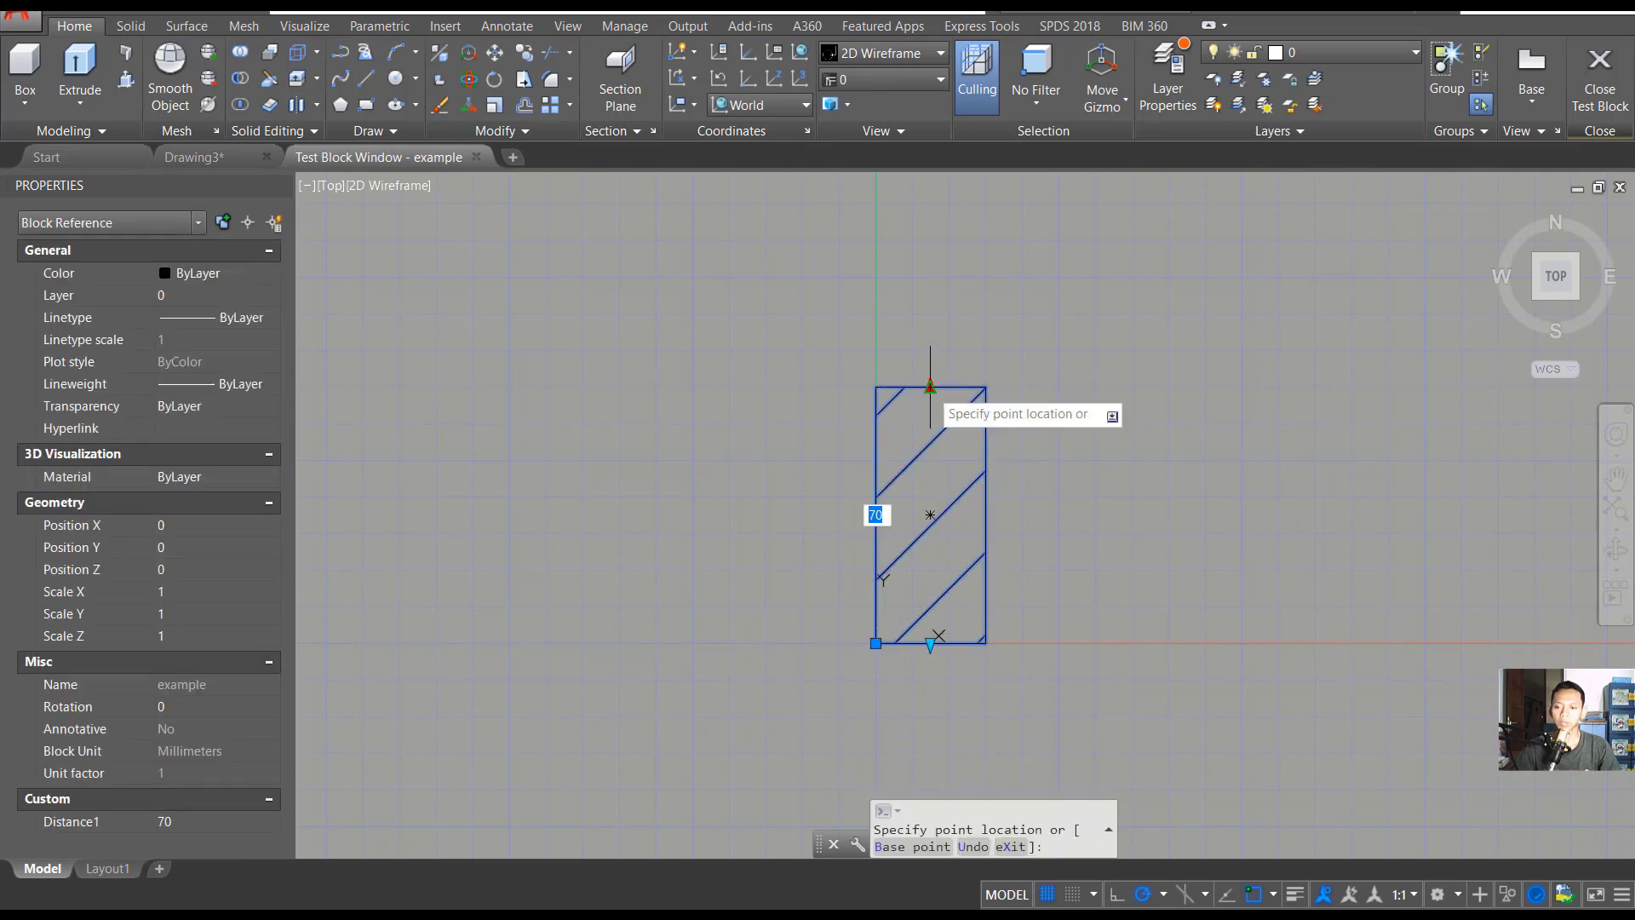
left_click(930, 207)
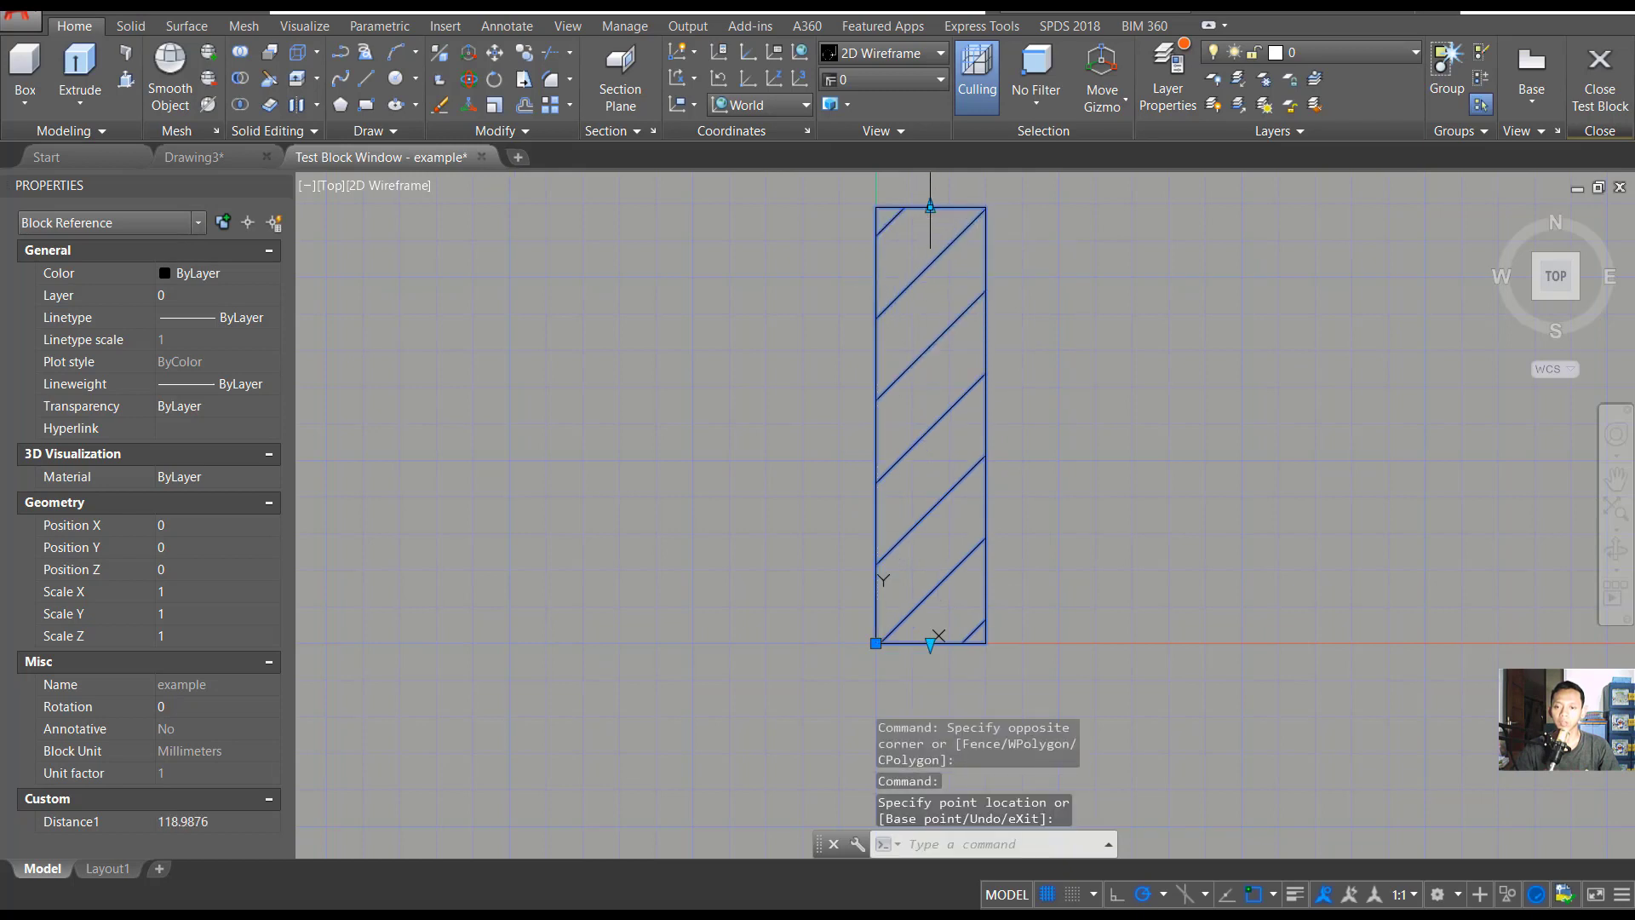
left_click(936, 296)
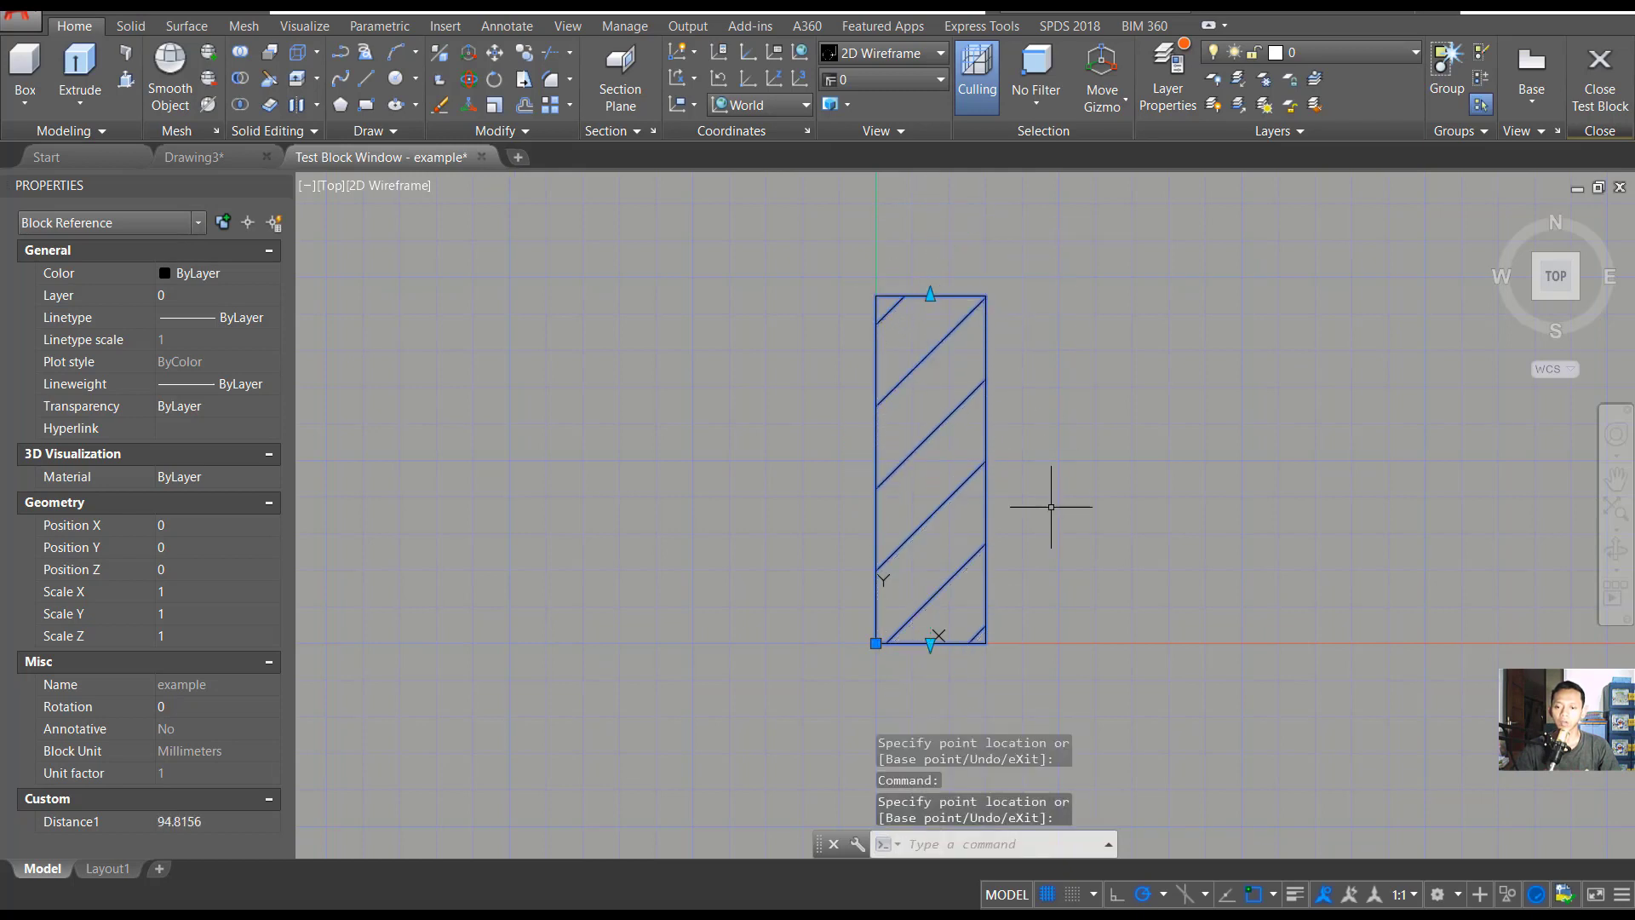
middle_click_drag(1051, 507, 1041, 436)
left_click(905, 558)
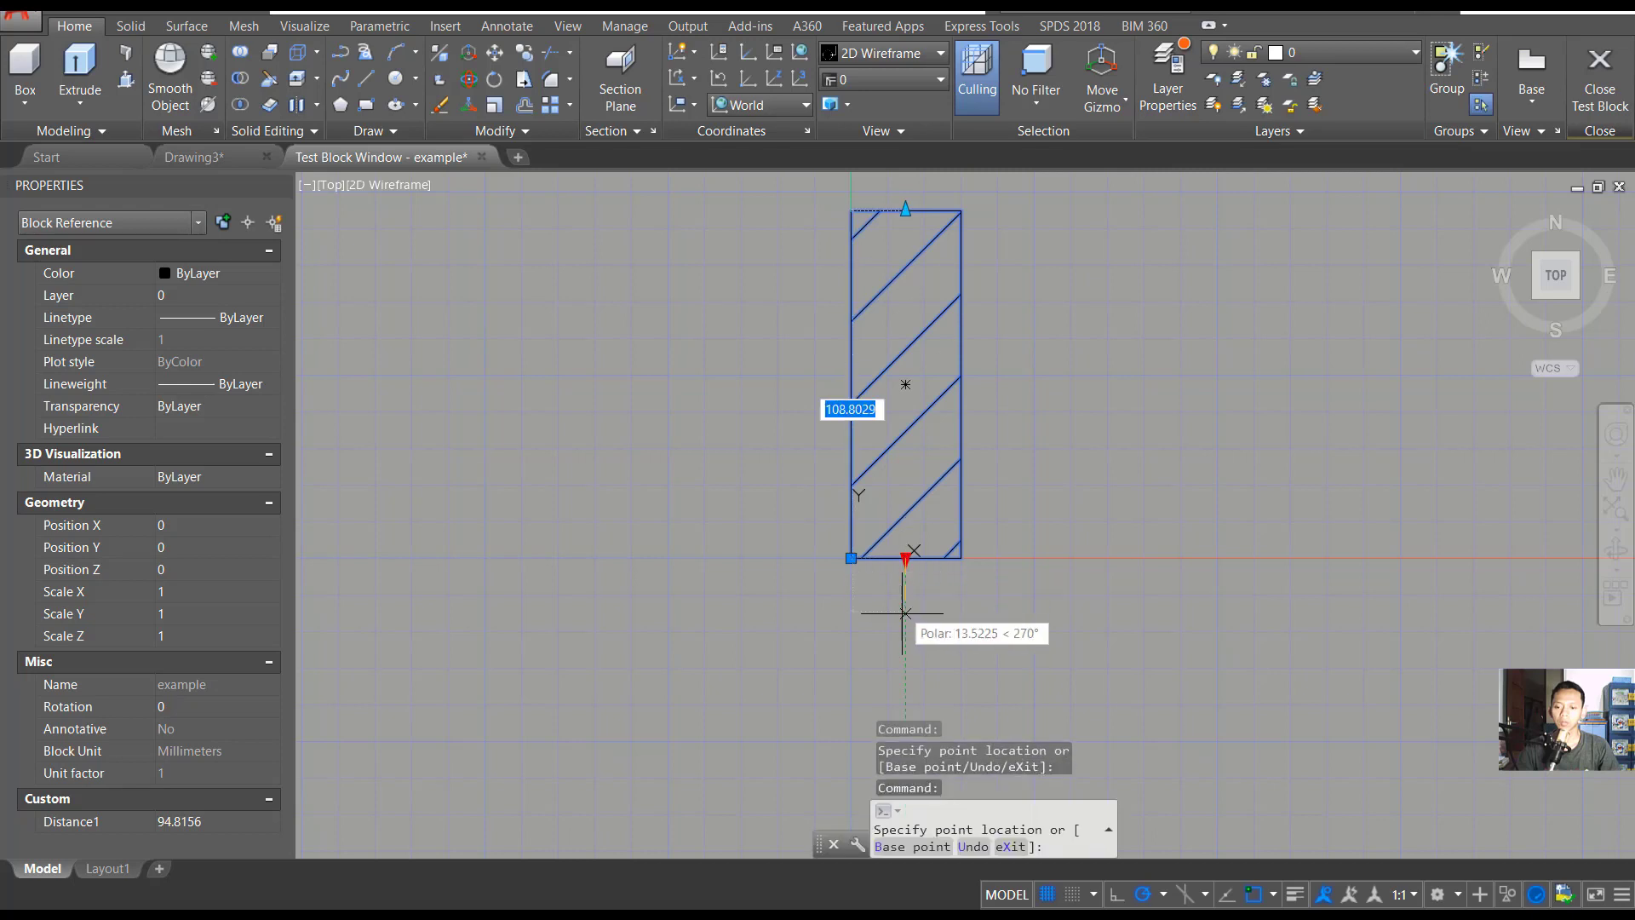
left_click(892, 705)
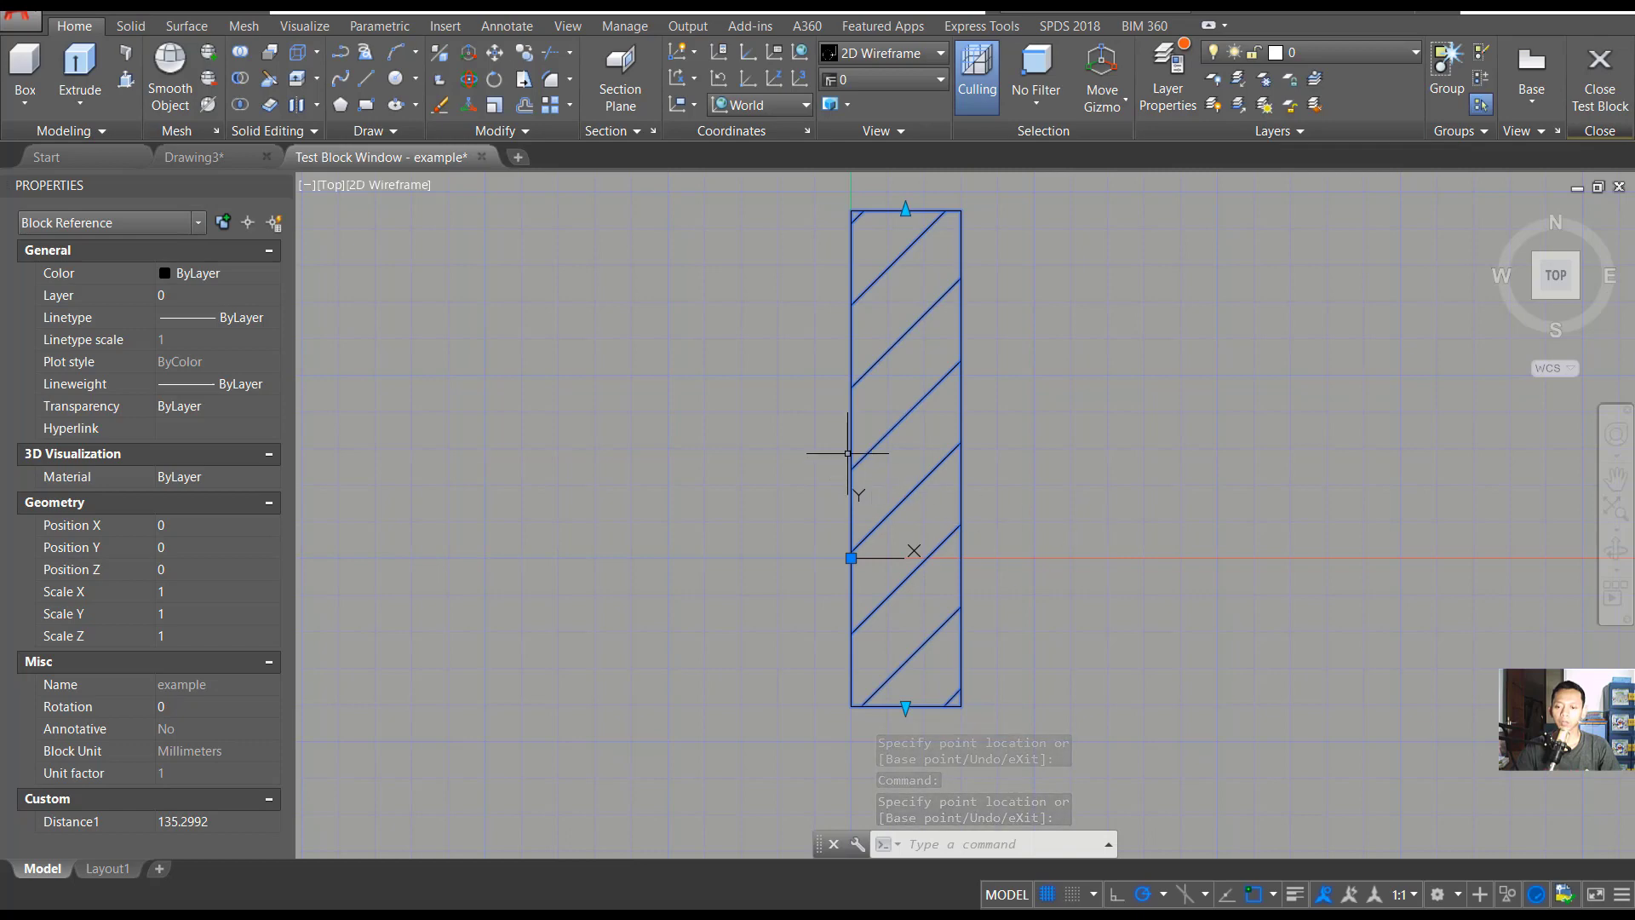
Step: Close the test and add linear parameter Distance2 across the width midpoints, labelled below
left_click(1599, 86)
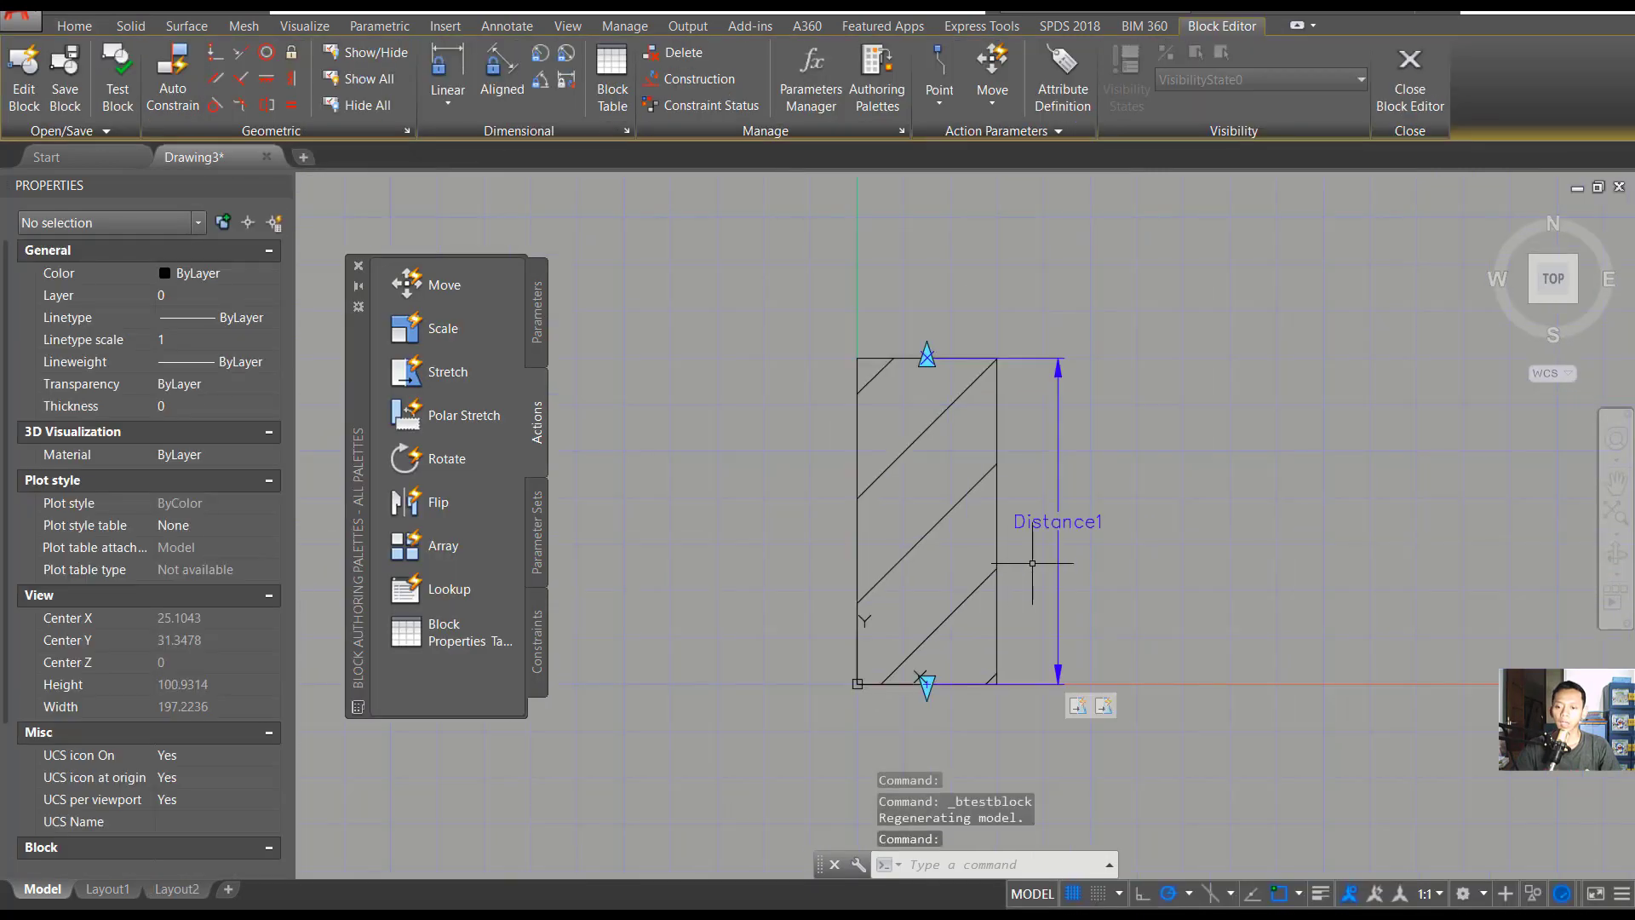
left_click(539, 324)
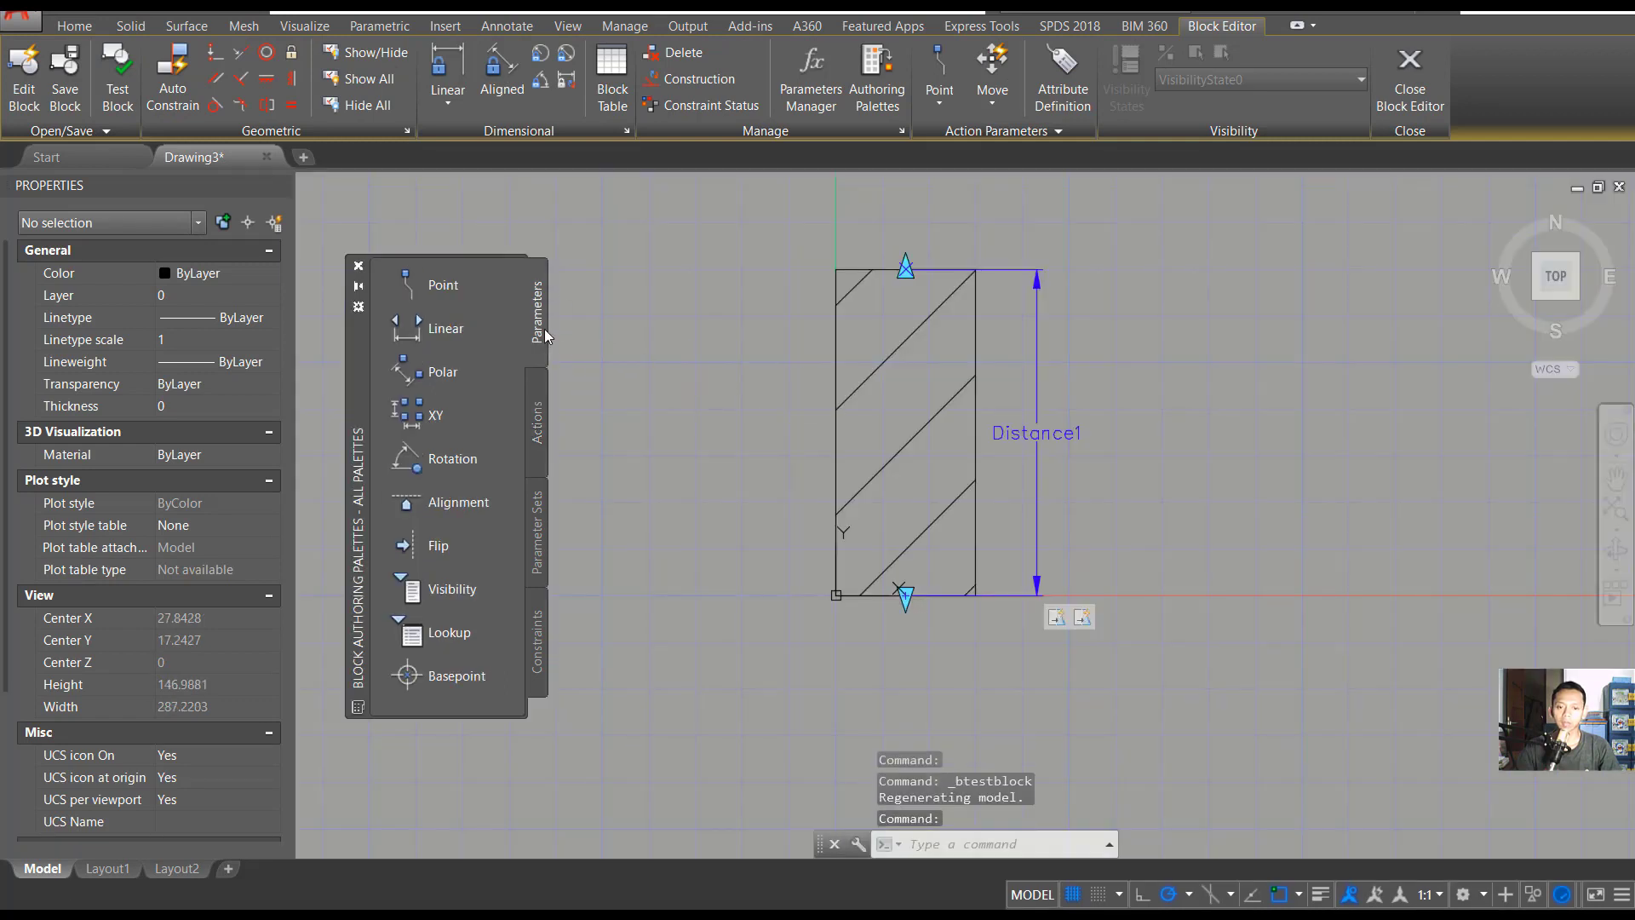
left_click(442, 339)
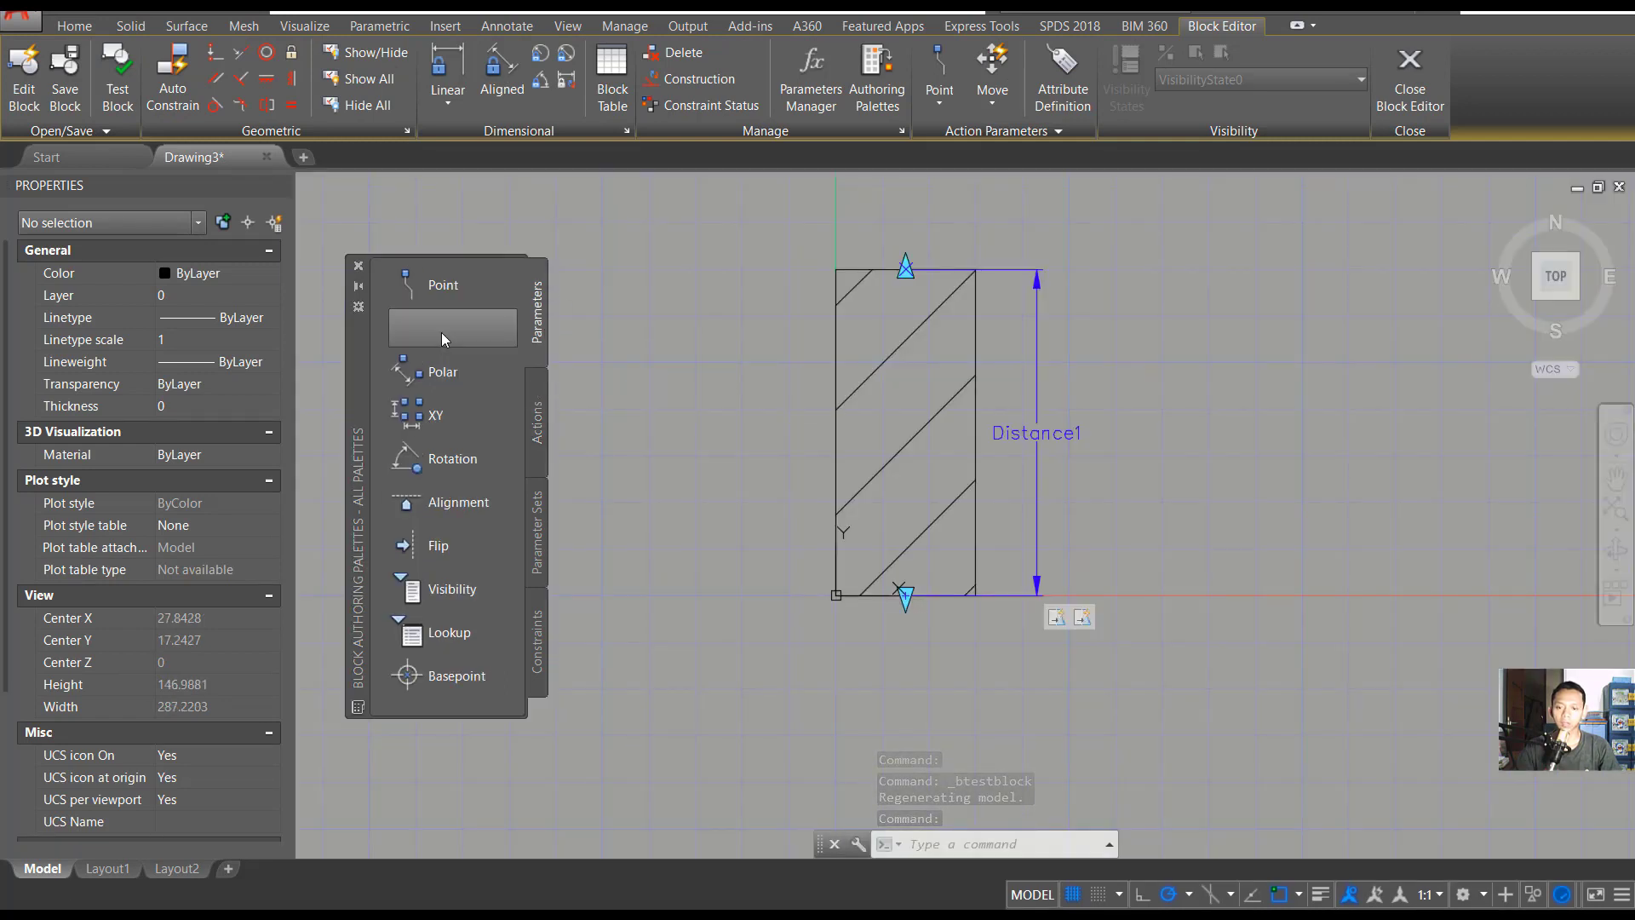
left_click(835, 433)
left_click(975, 432)
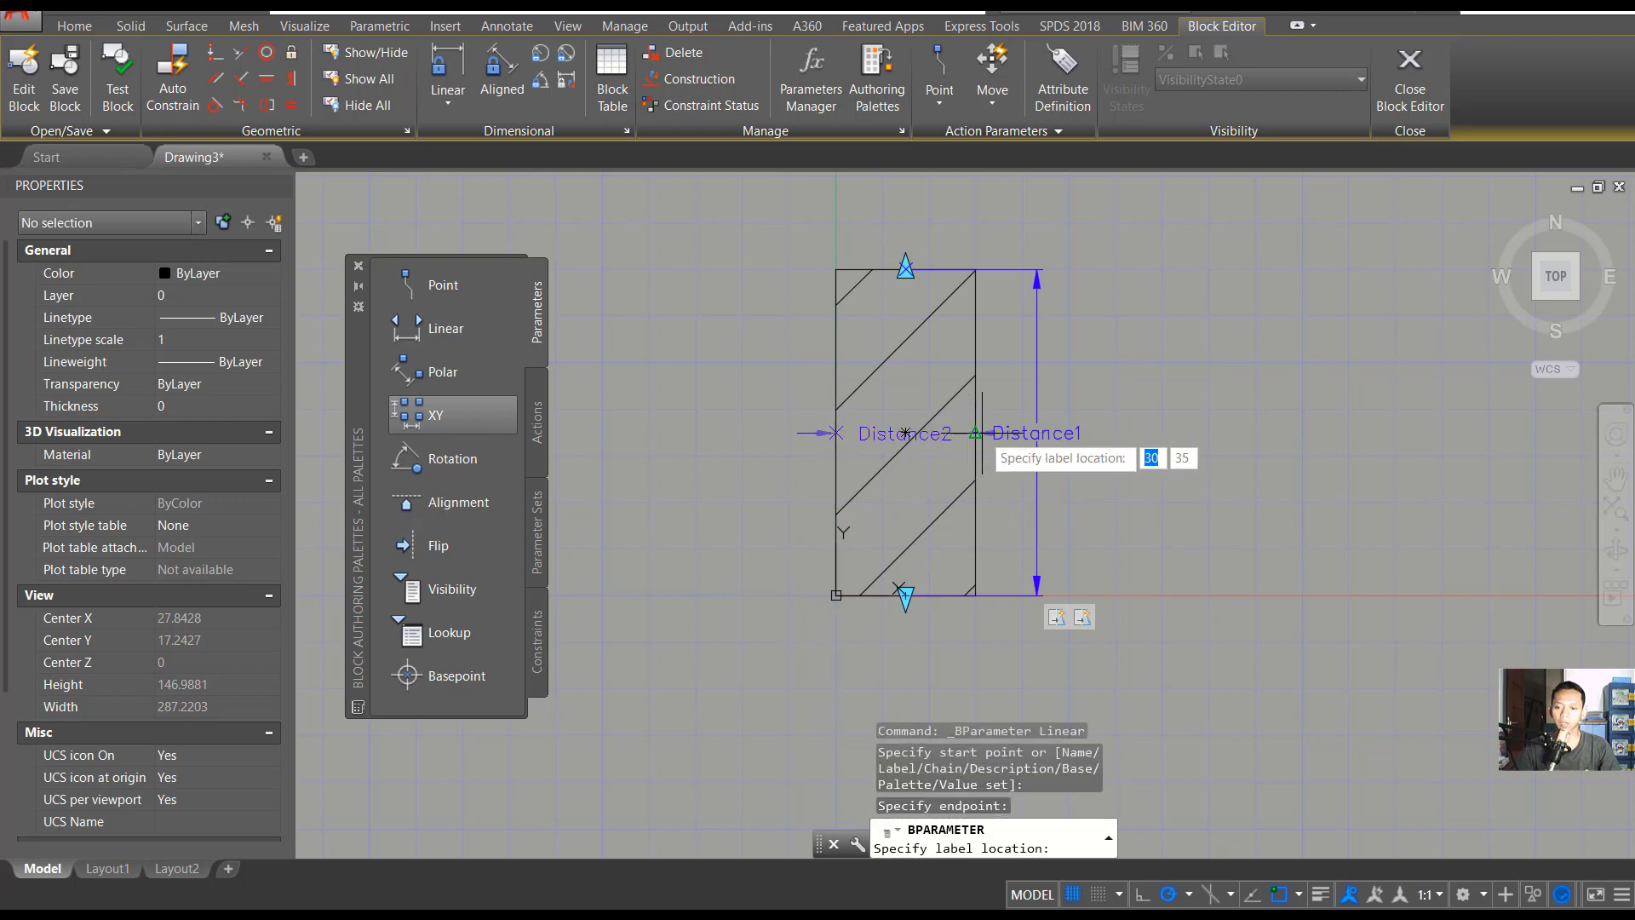
left_click(928, 666)
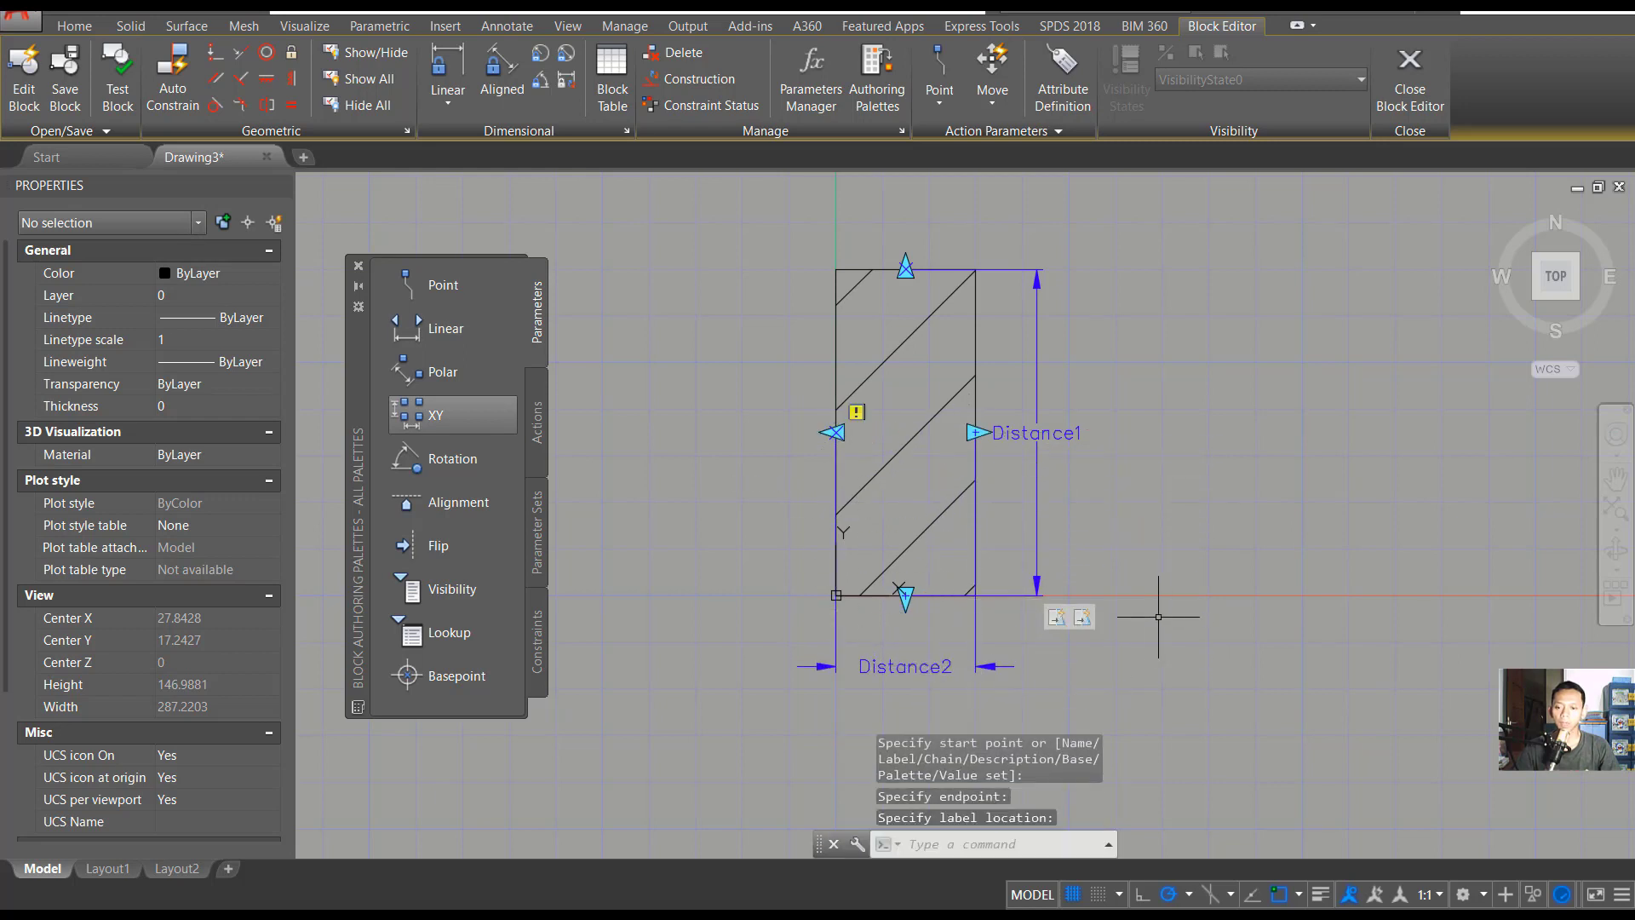
left_click(537, 421)
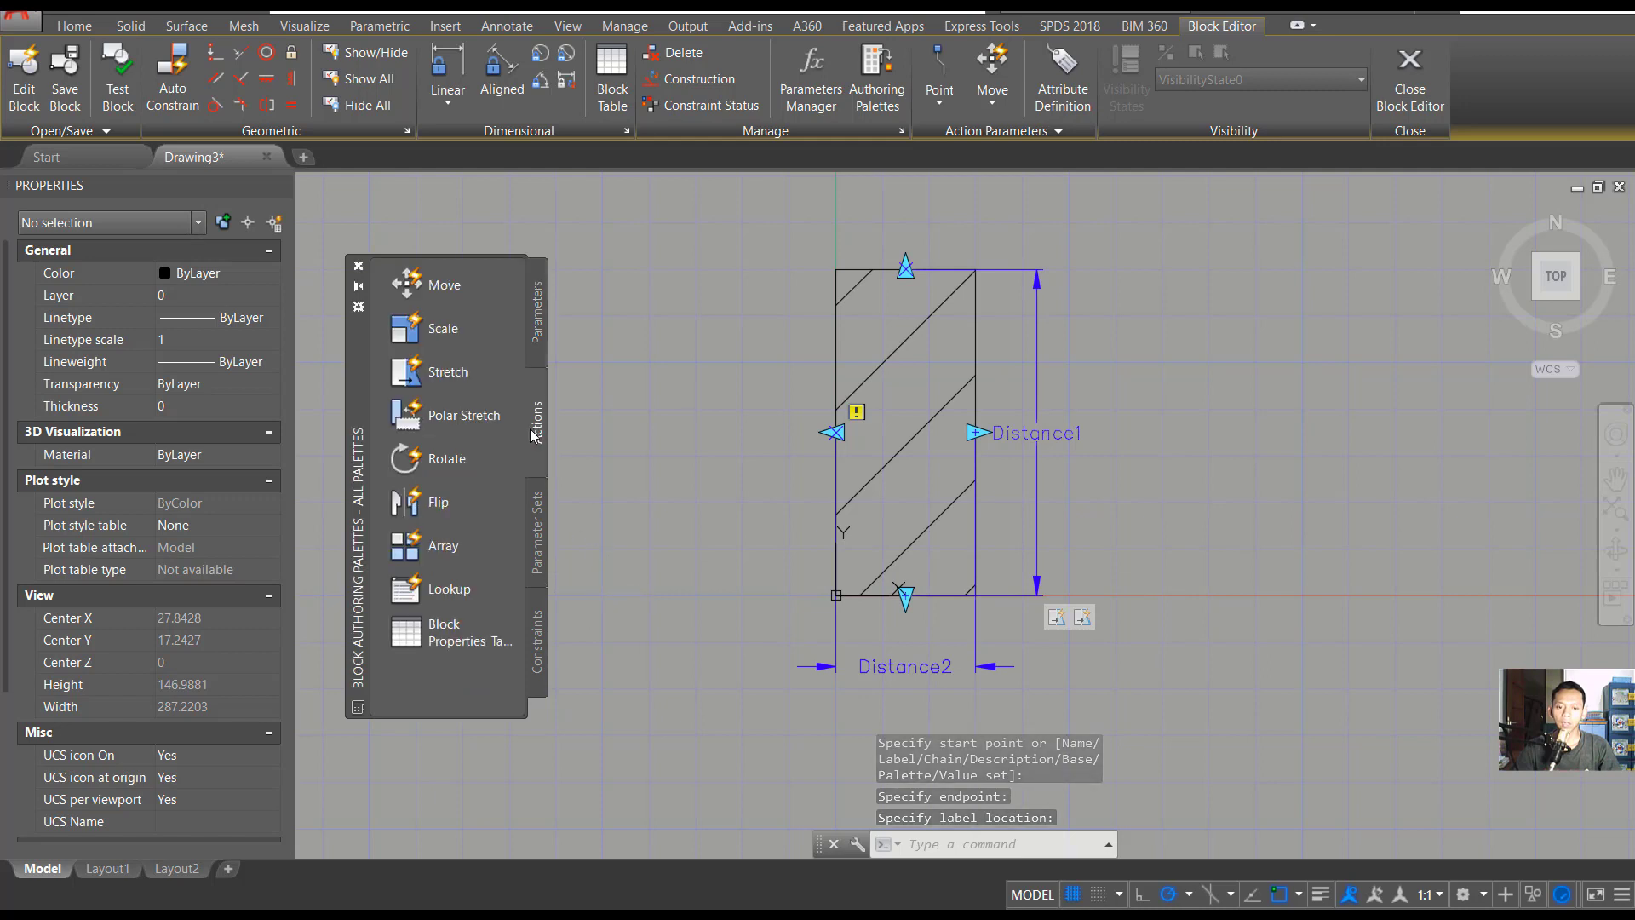
Step: Add a stretch action on Distance2's right point, framing the right edge and selecting rectangle and hatch
left_click(444, 371)
left_click(905, 666)
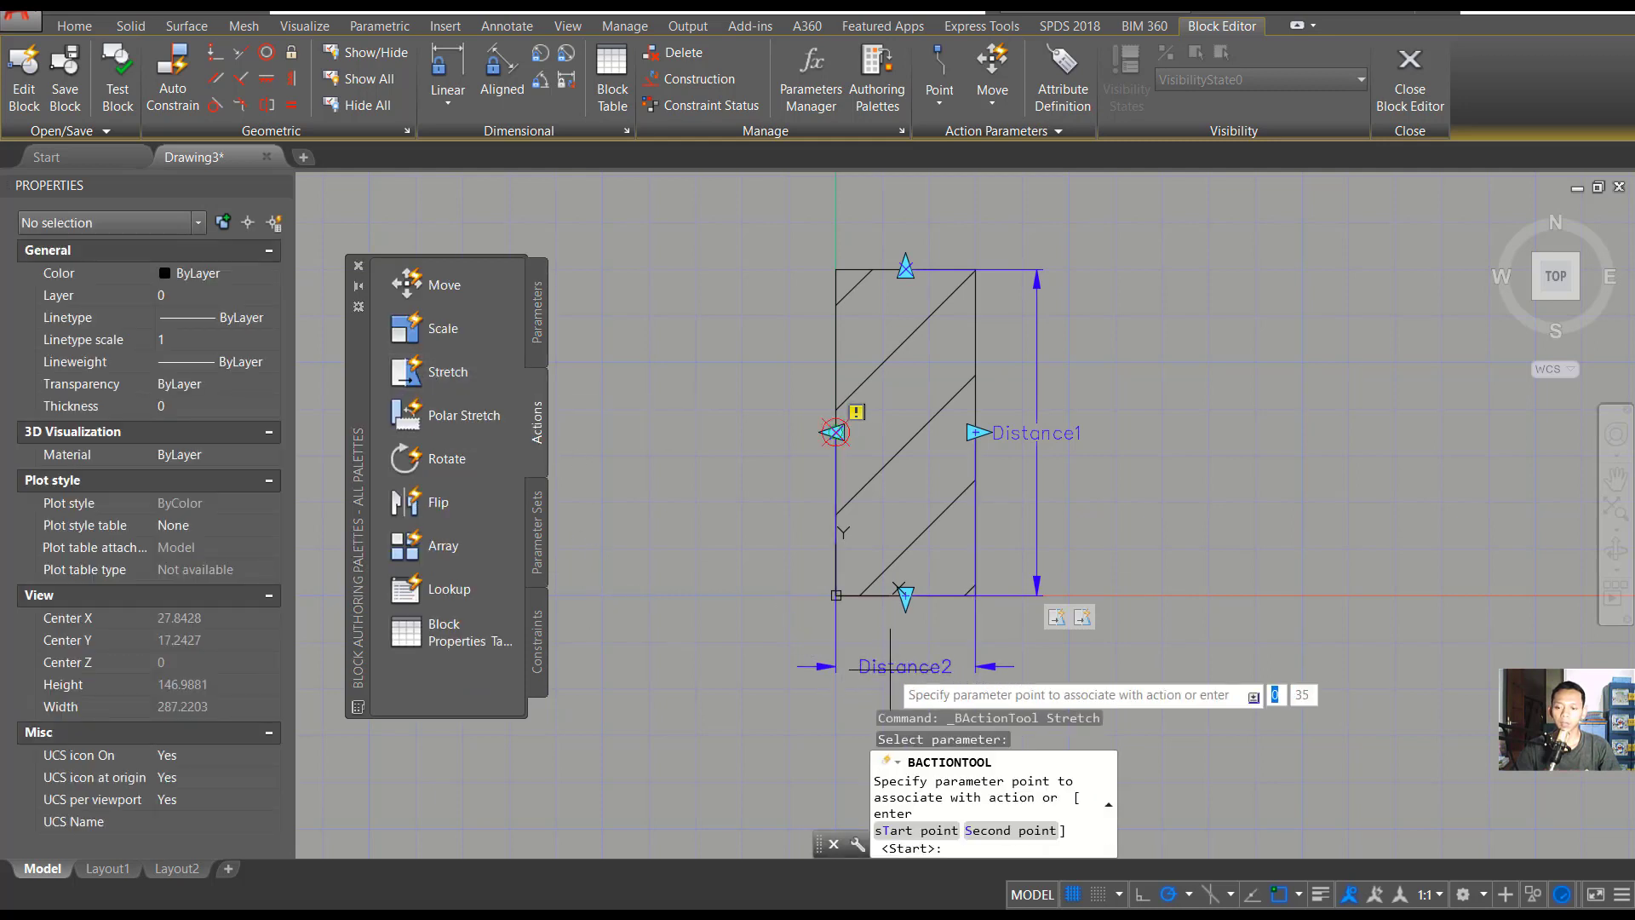
left_click(975, 431)
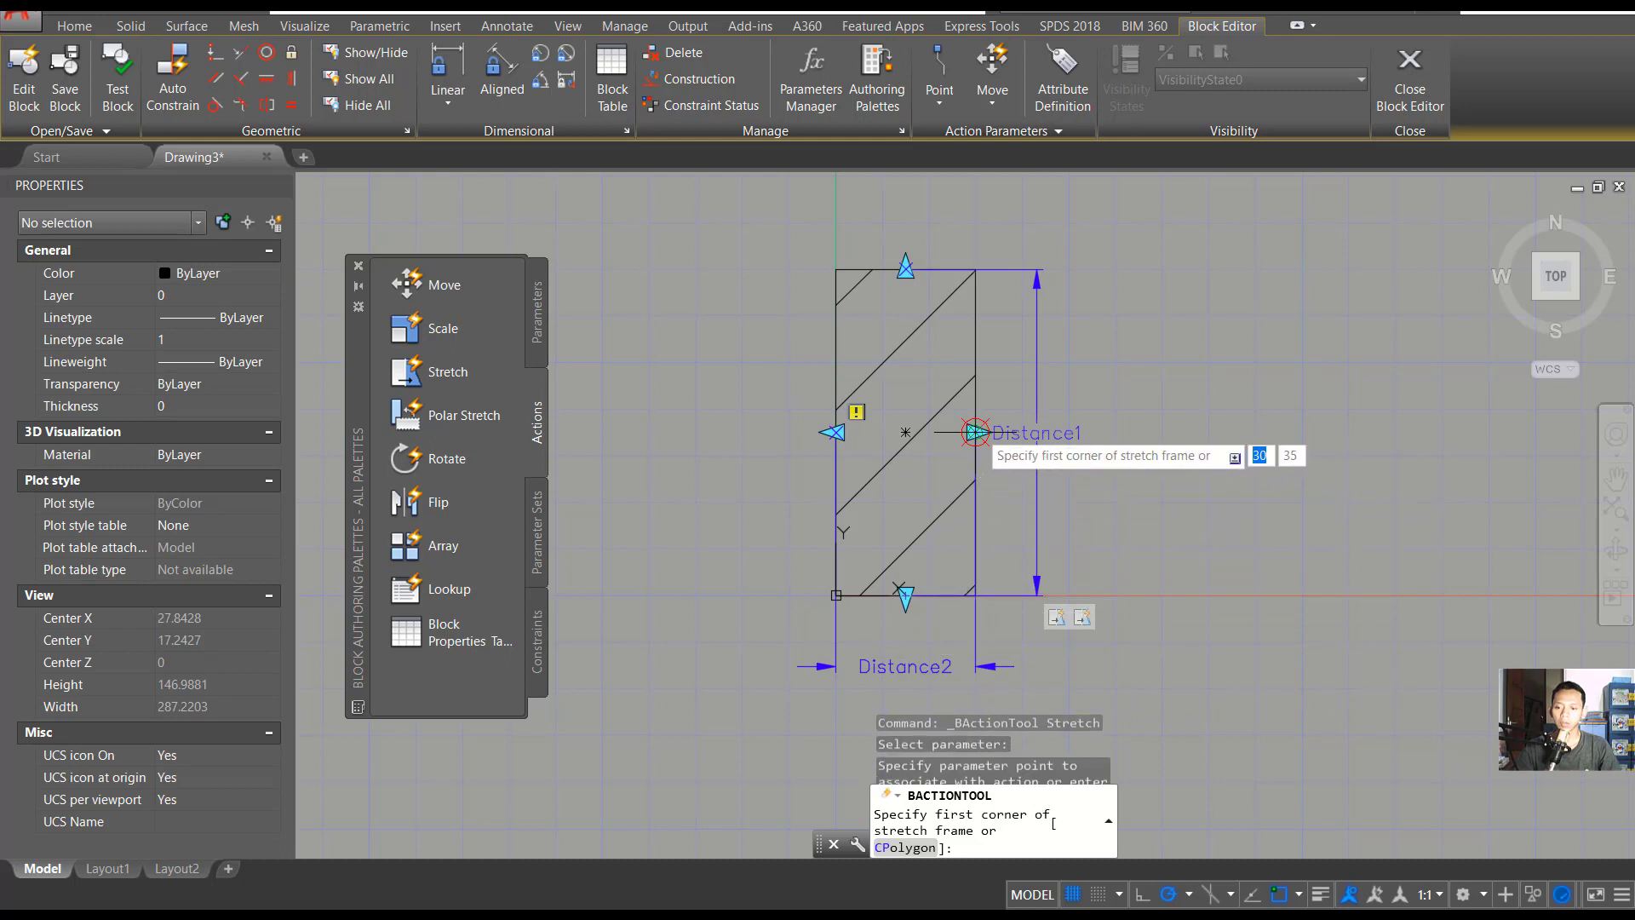
left_click(1007, 632)
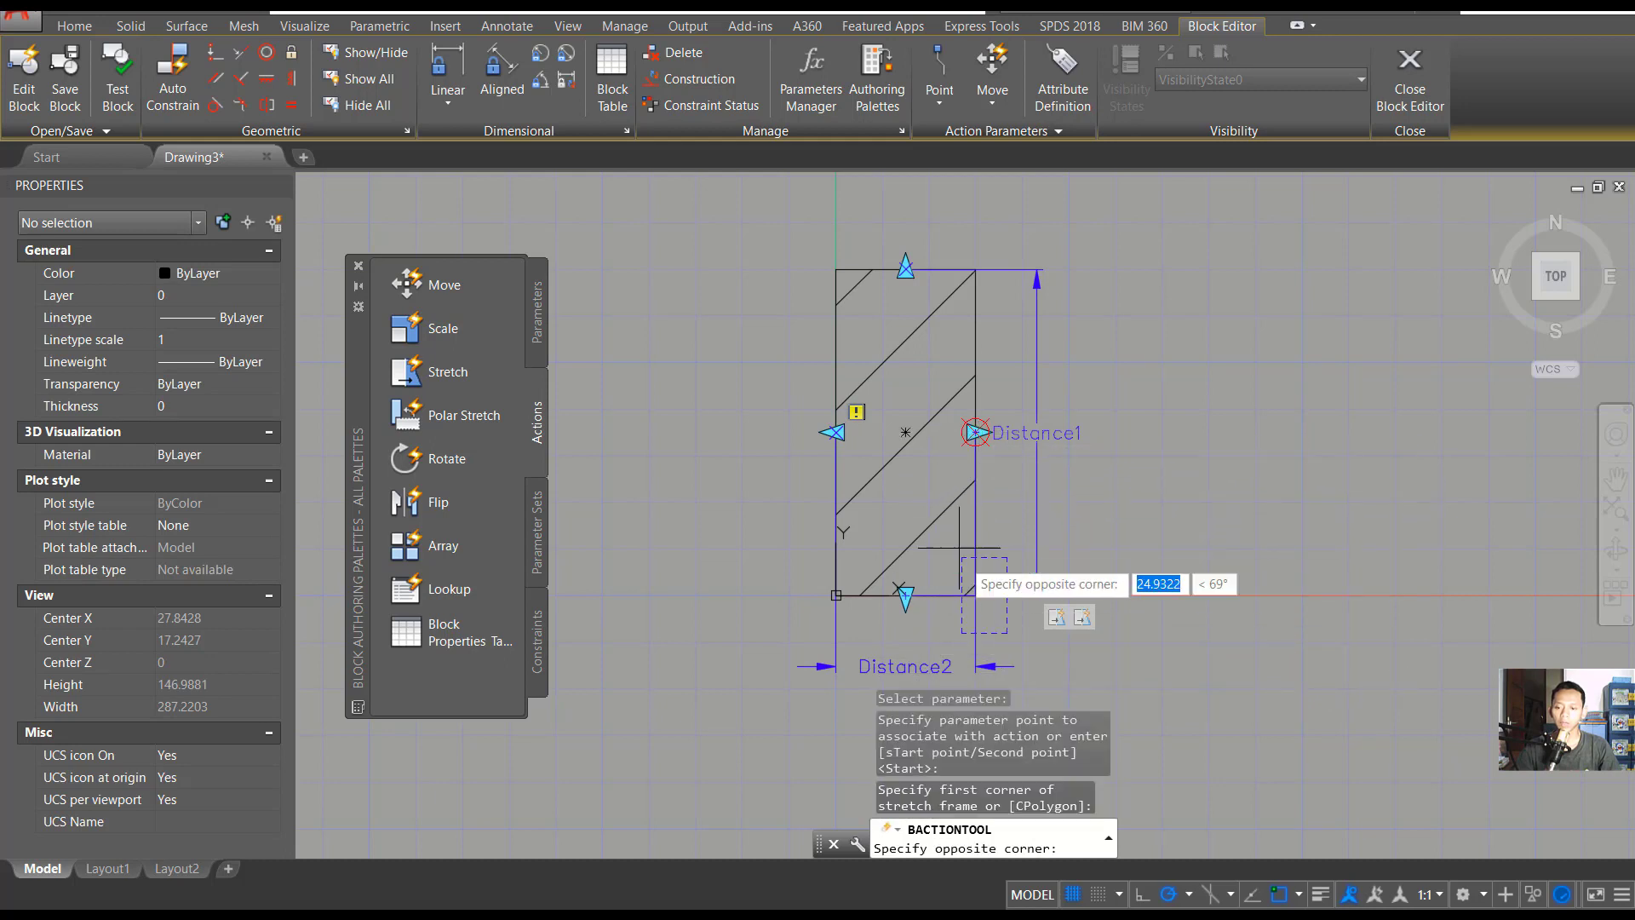
left_click(920, 204)
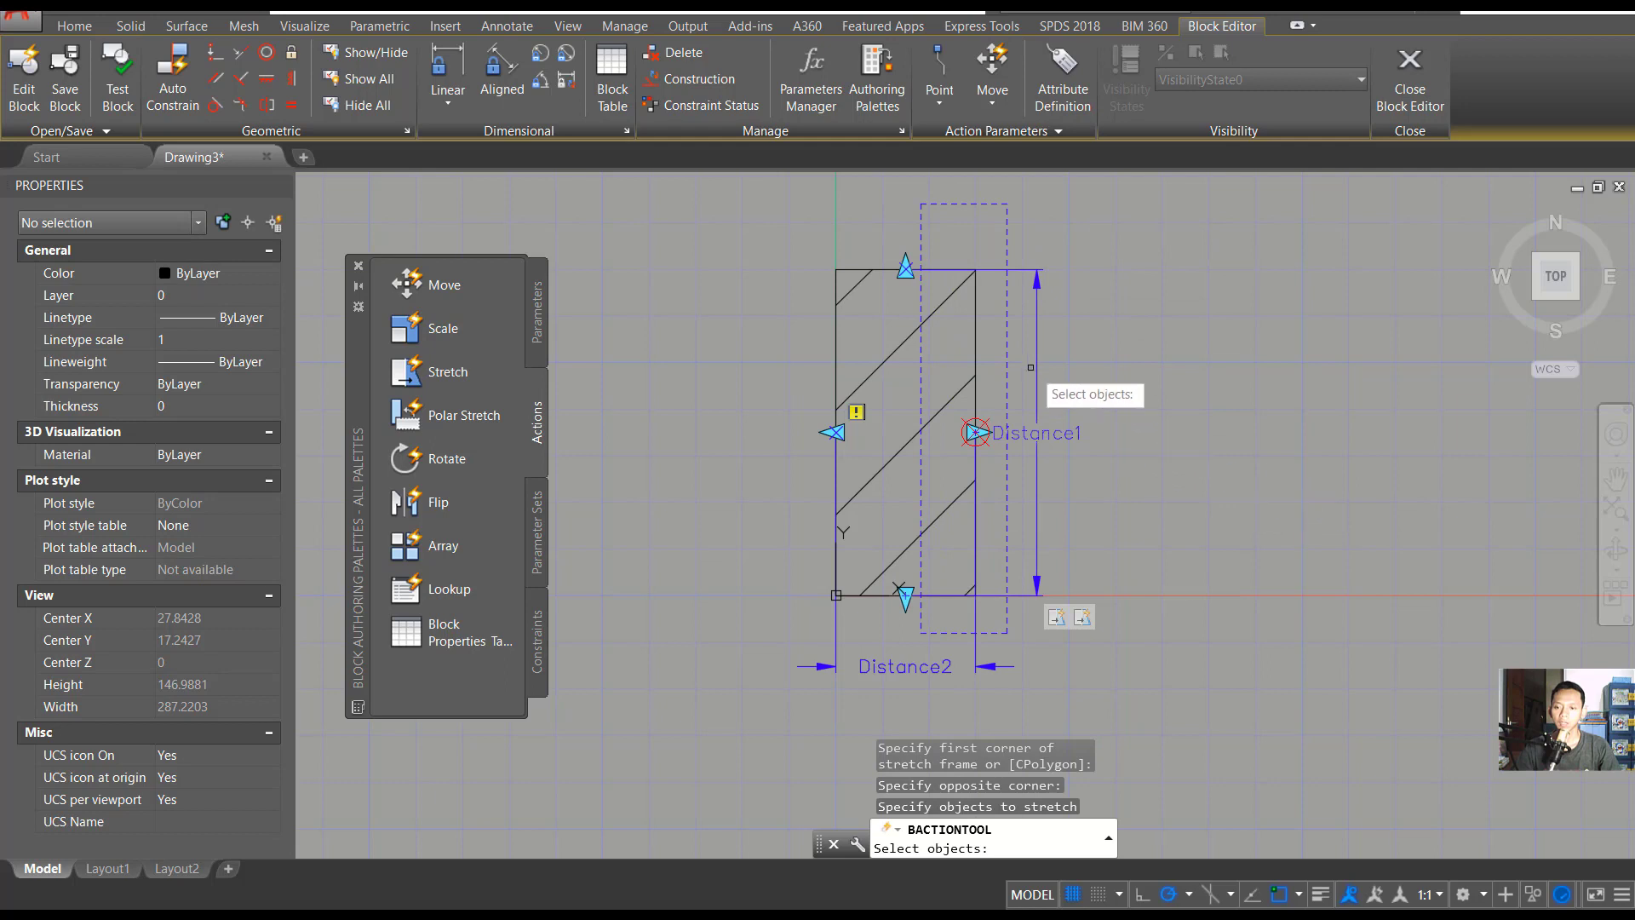
left_click(991, 359)
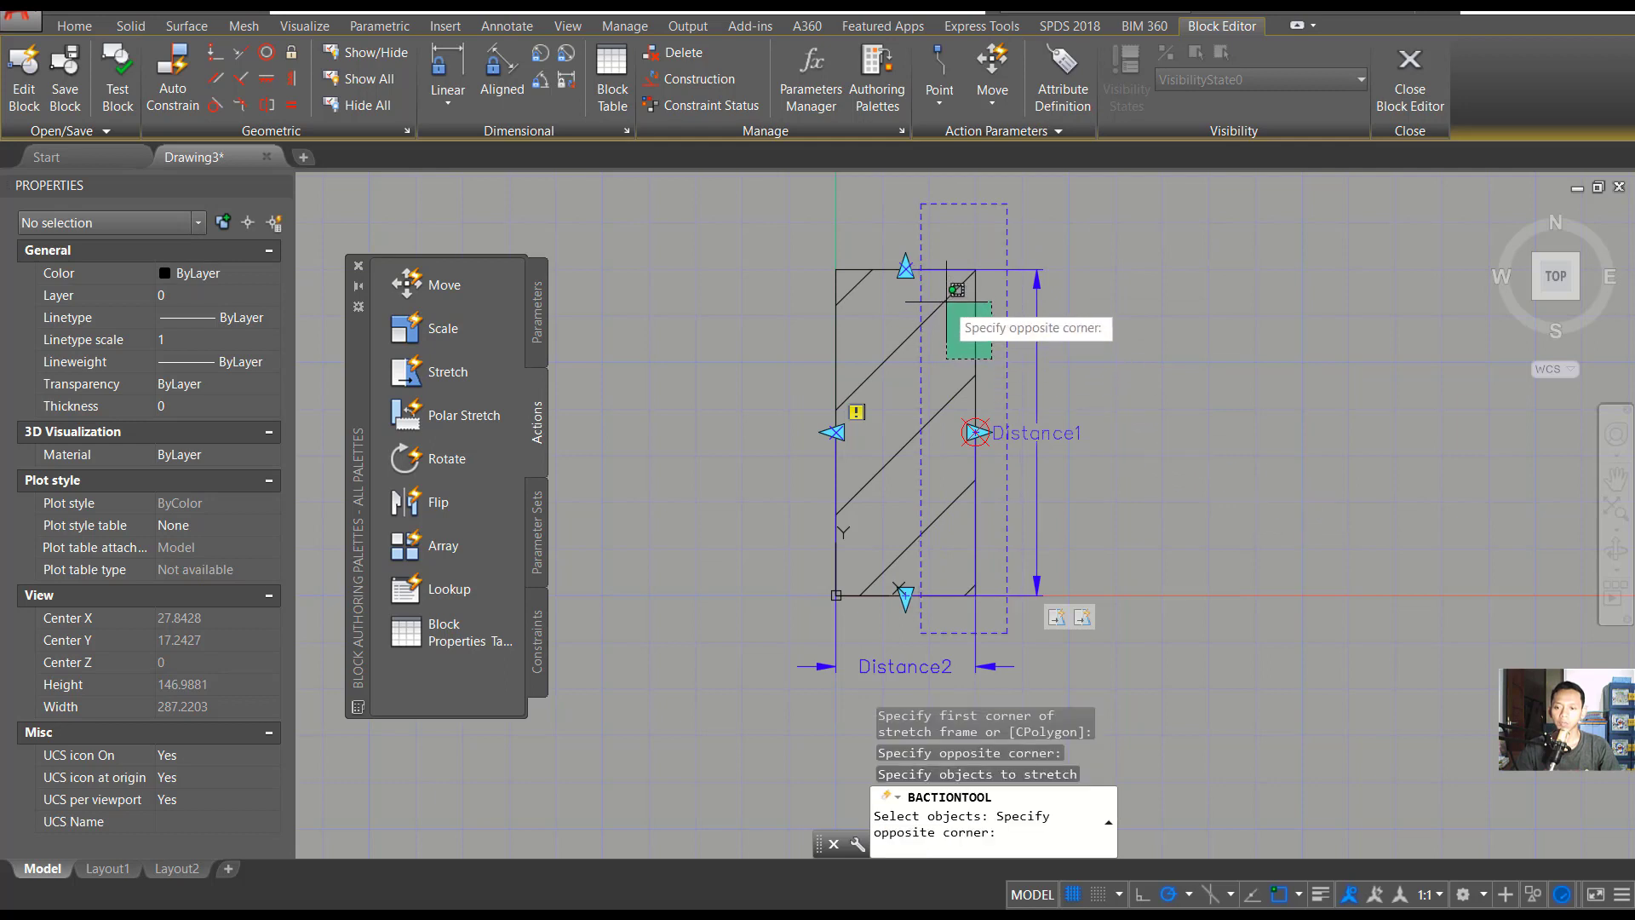
left_click(902, 252)
key("Return")
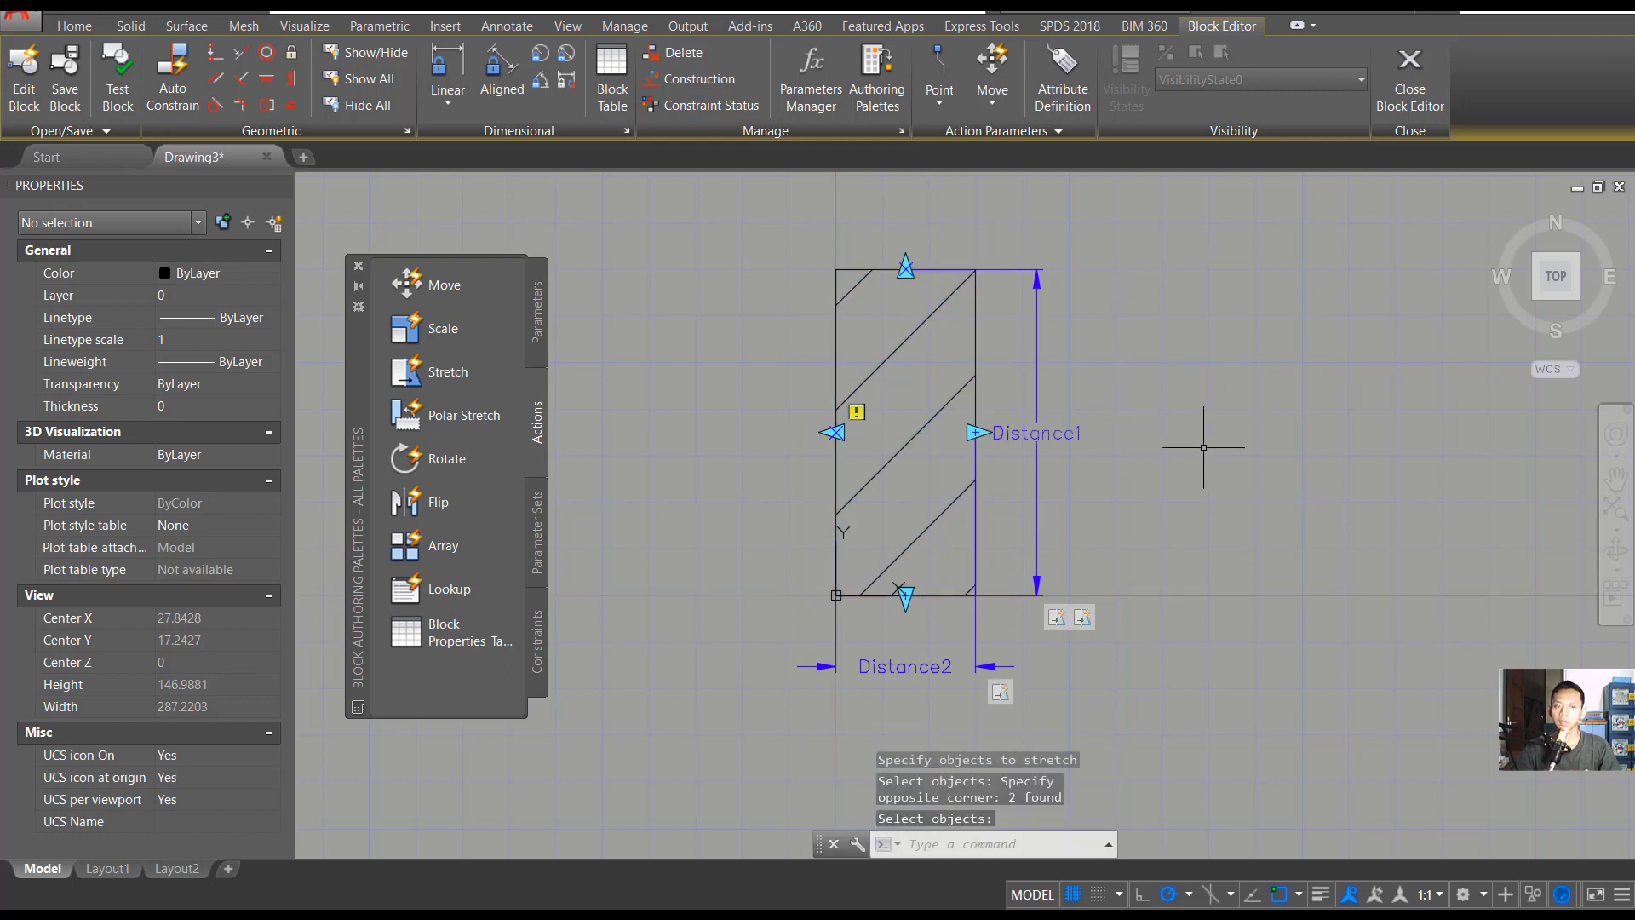
Step: In Test Block, widen the block to the right and stretch it taller, then close the test
left_click(121, 73)
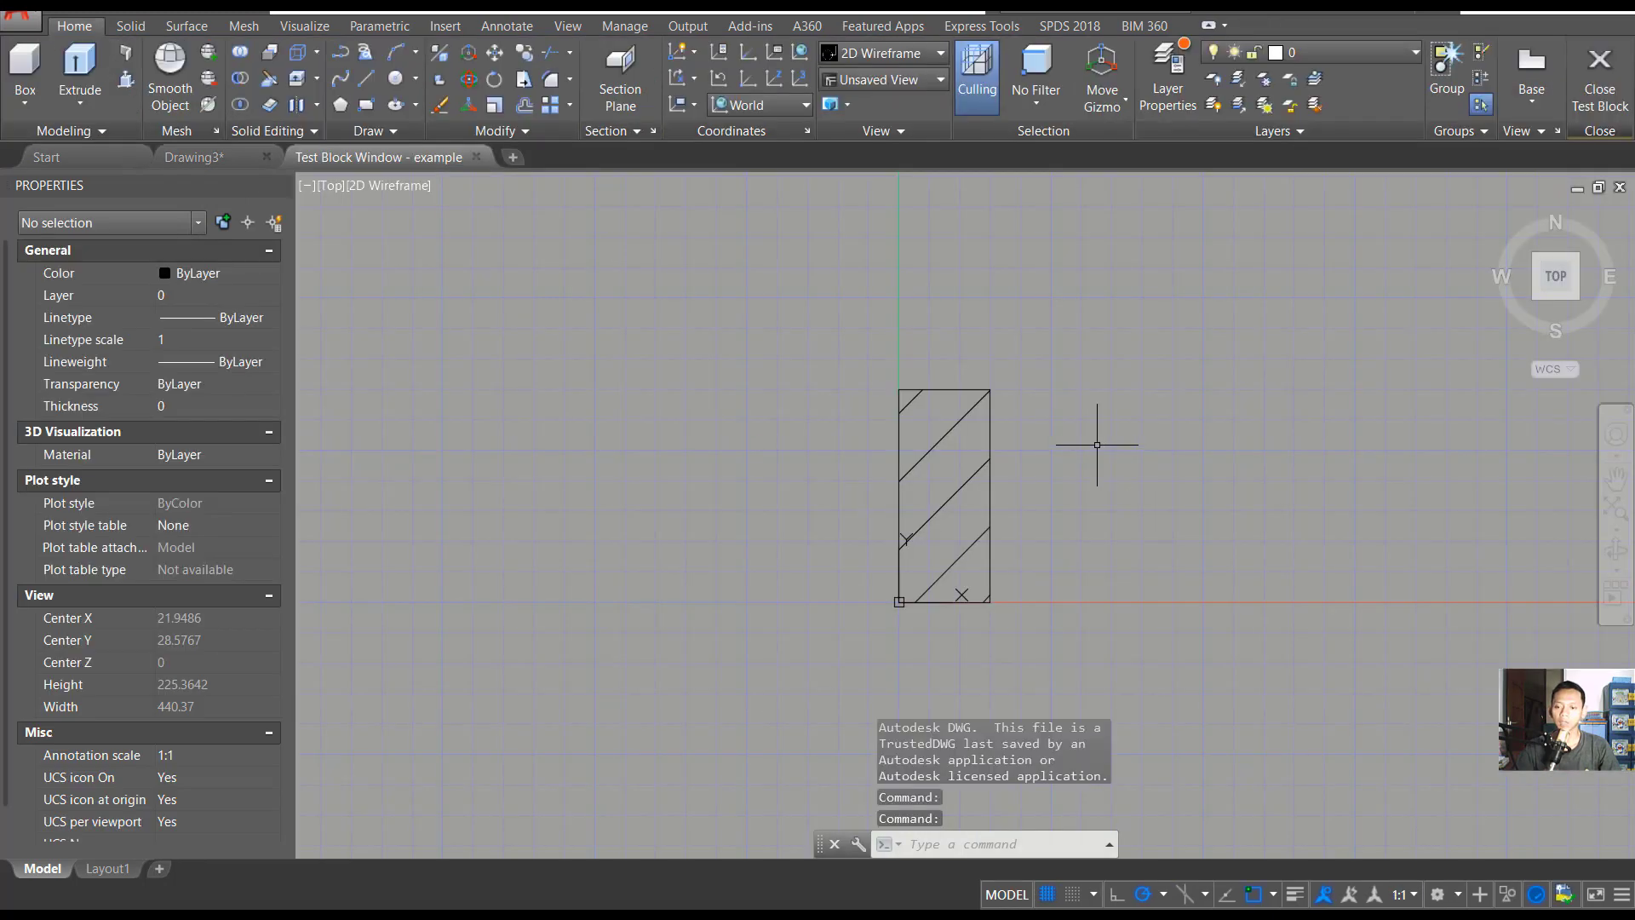
left_click(1107, 417)
left_click(943, 514)
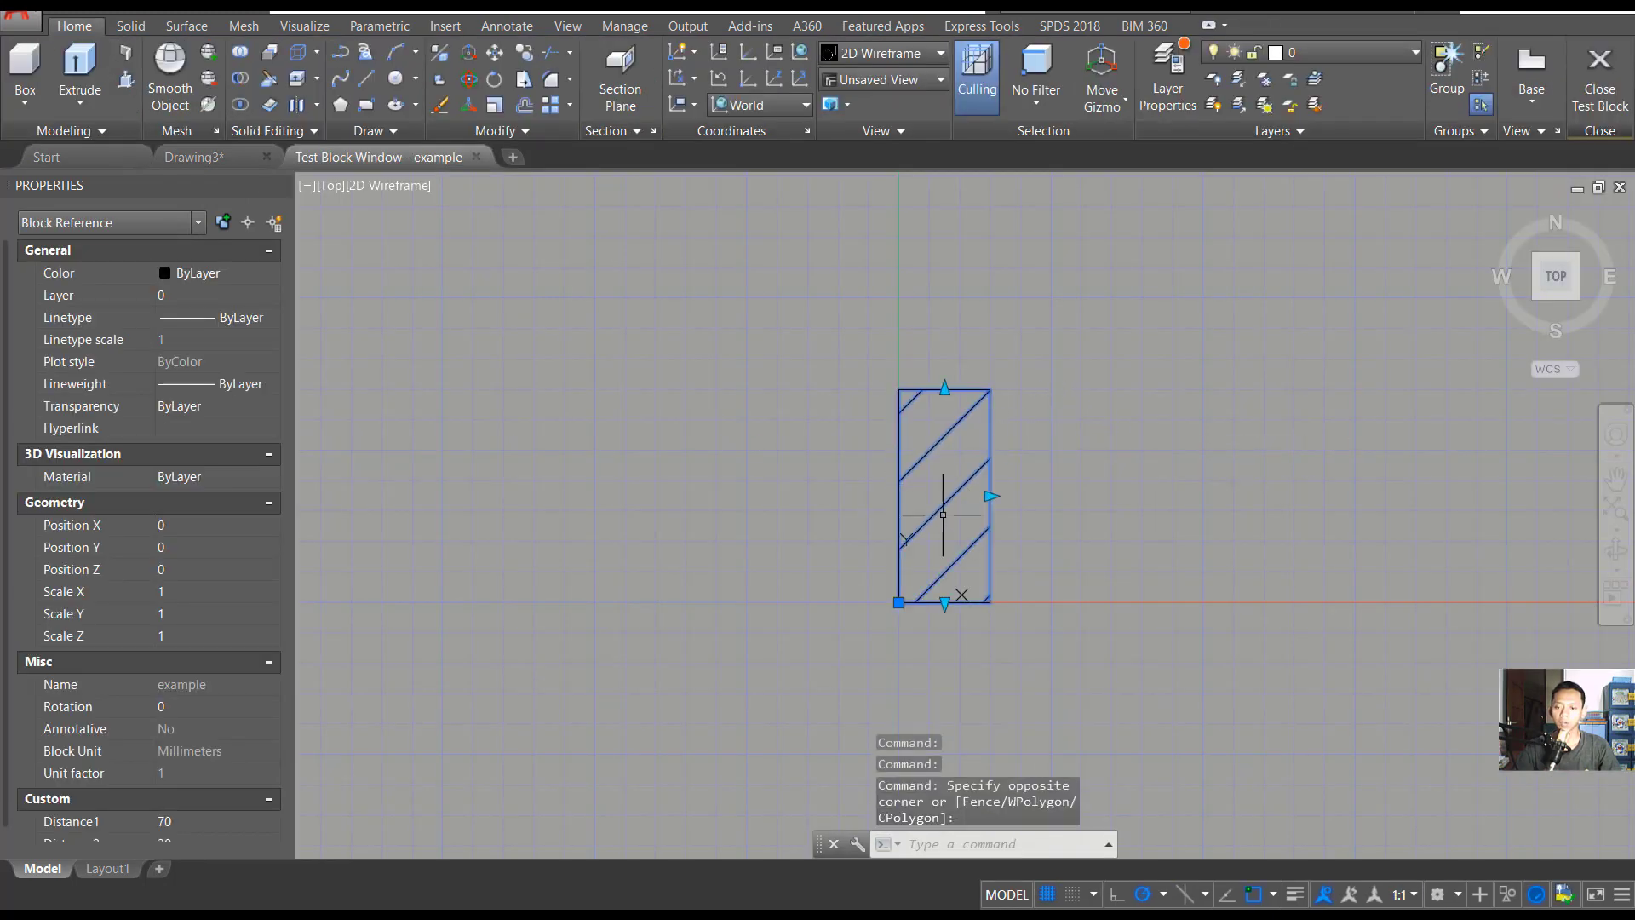
left_click(990, 496)
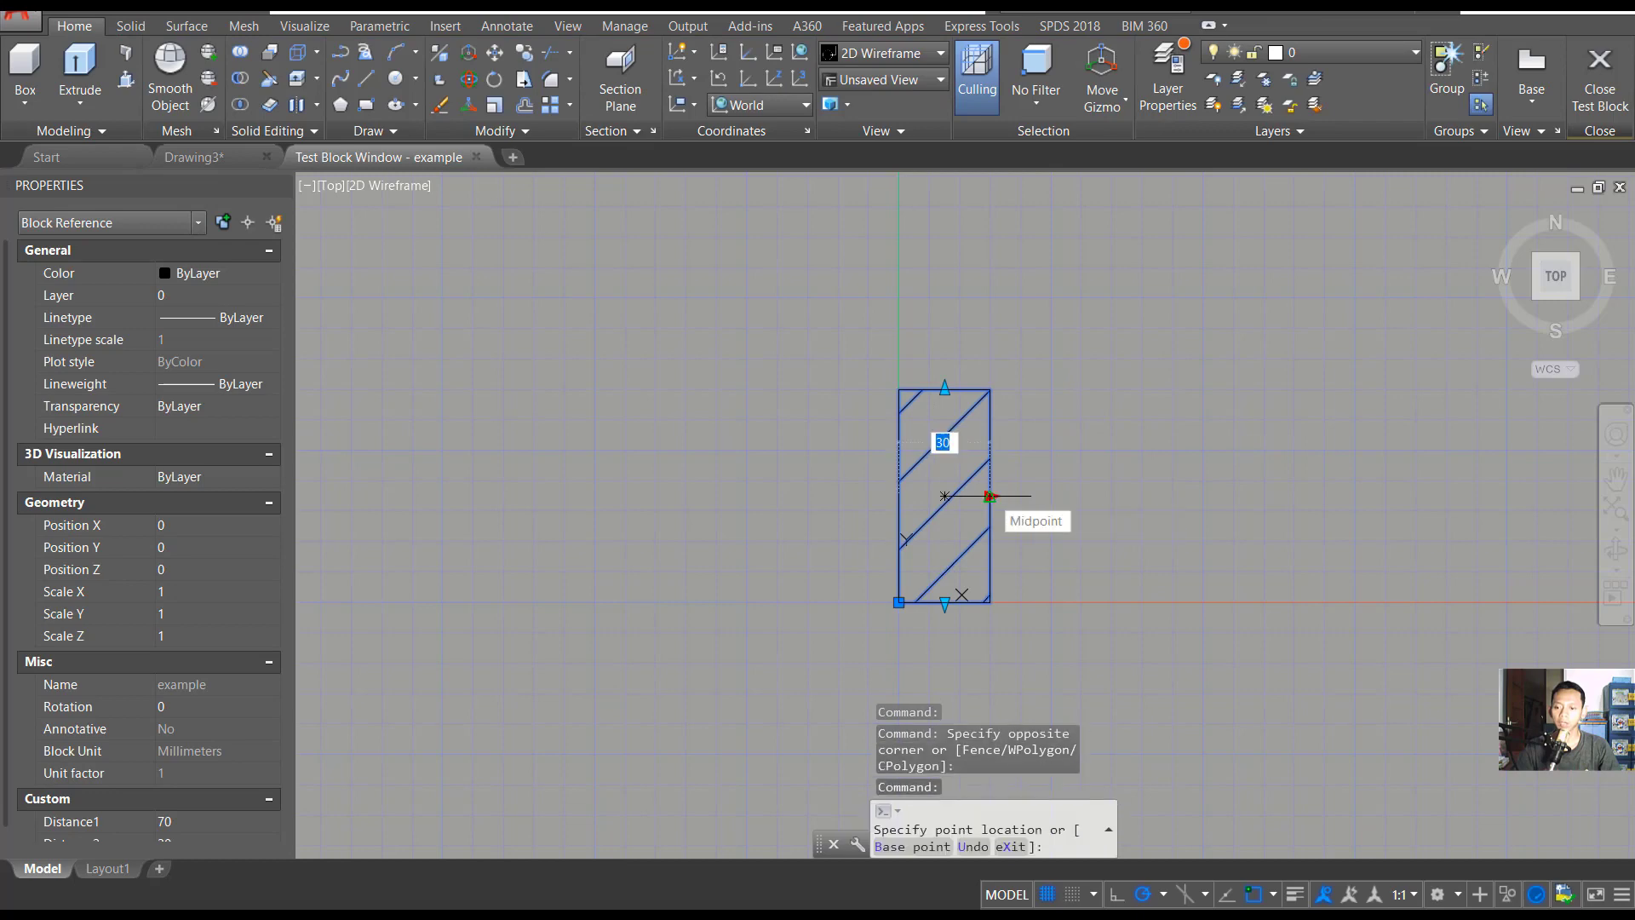
left_click(1415, 495)
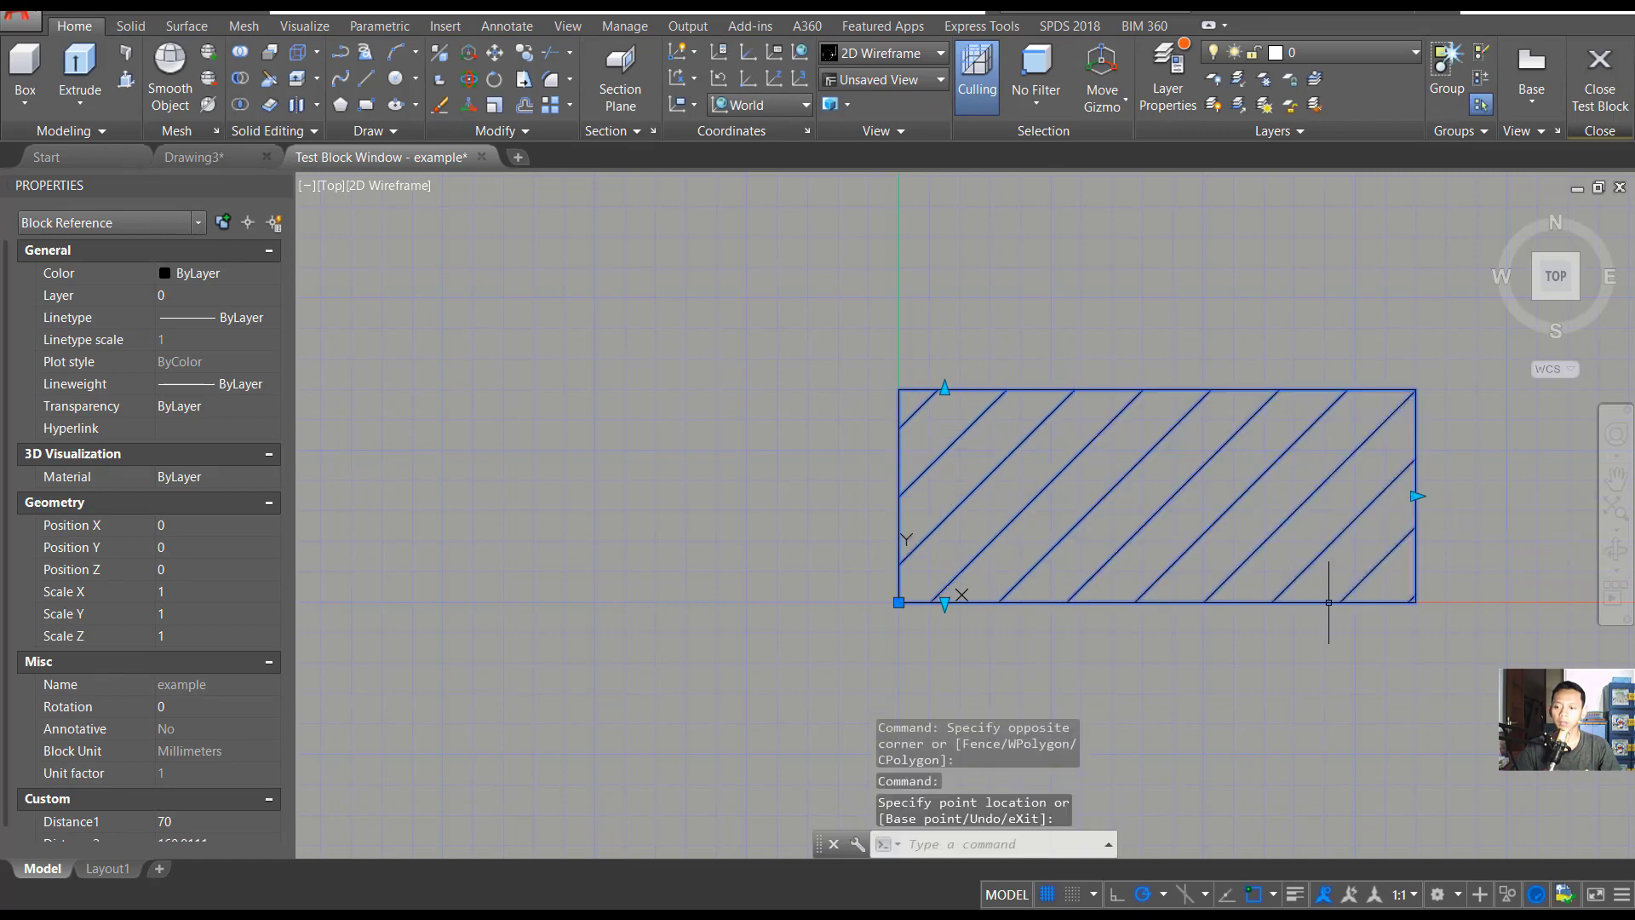
left_click(944, 388)
left_click(944, 237)
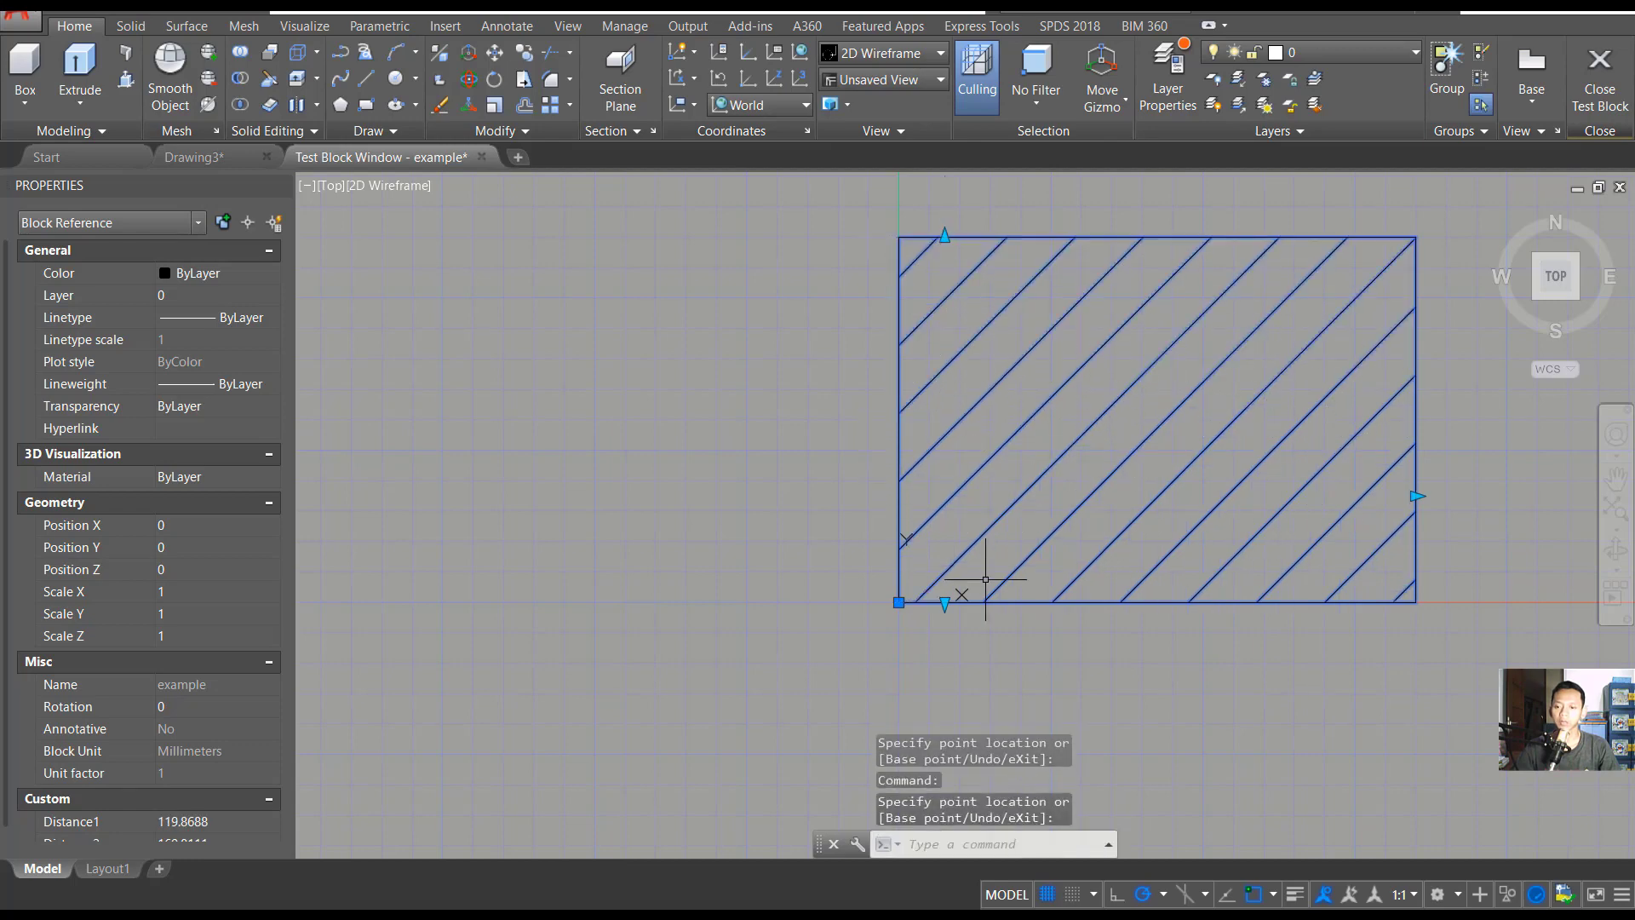
left_click(1599, 106)
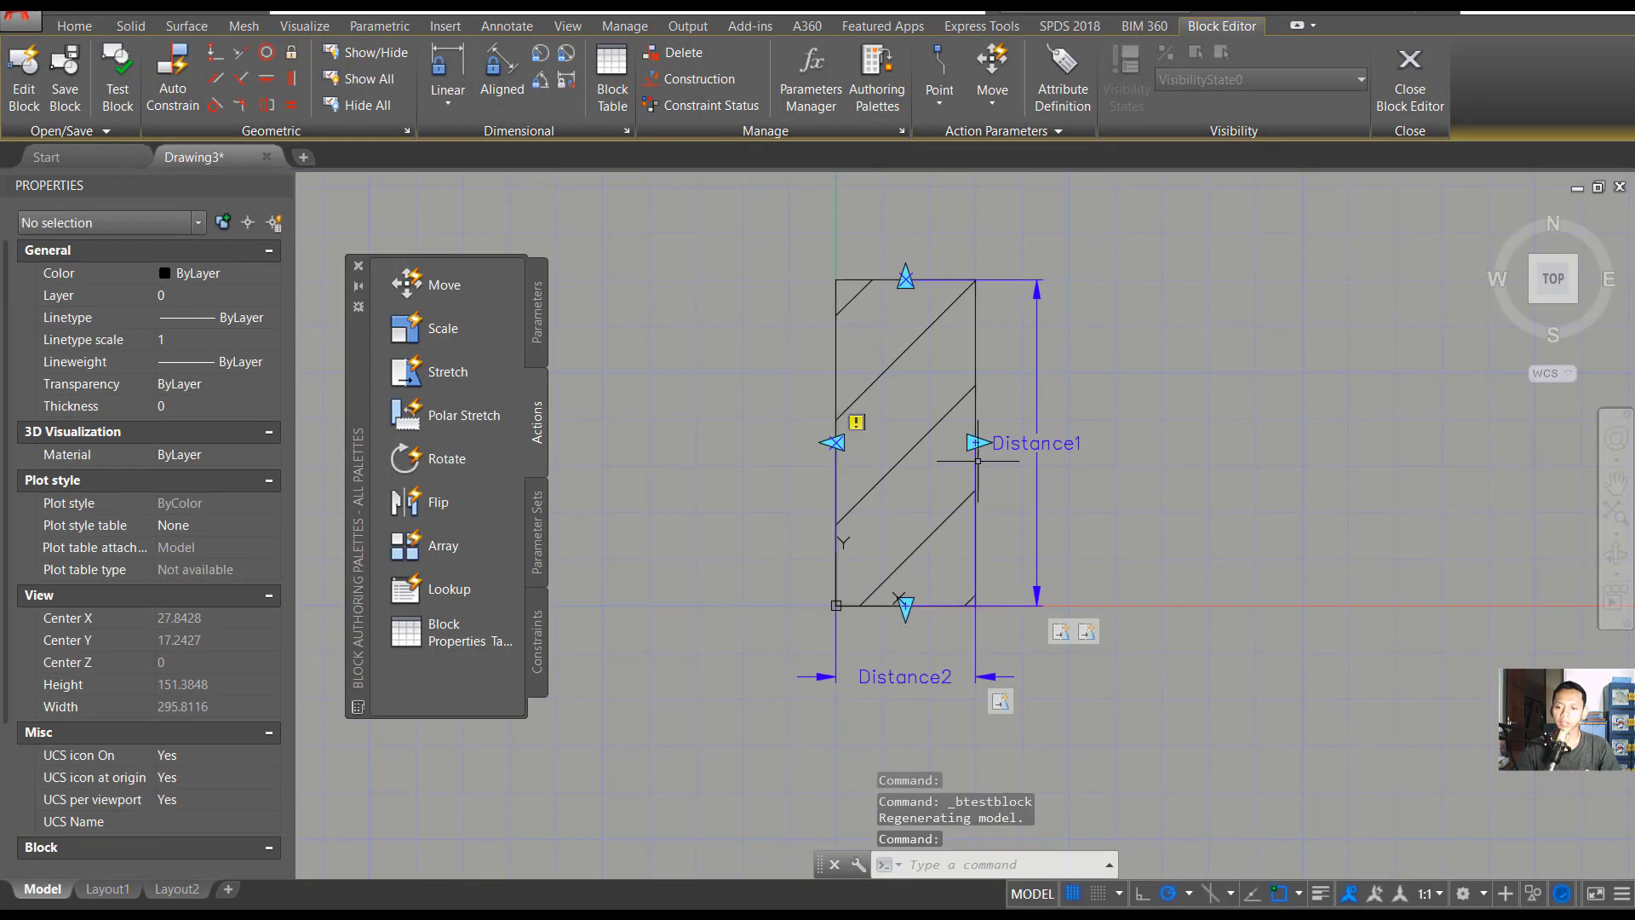
Step: Give the Distance2 width parameter an Increment value set with a distance increment of 40
left_click(901, 679)
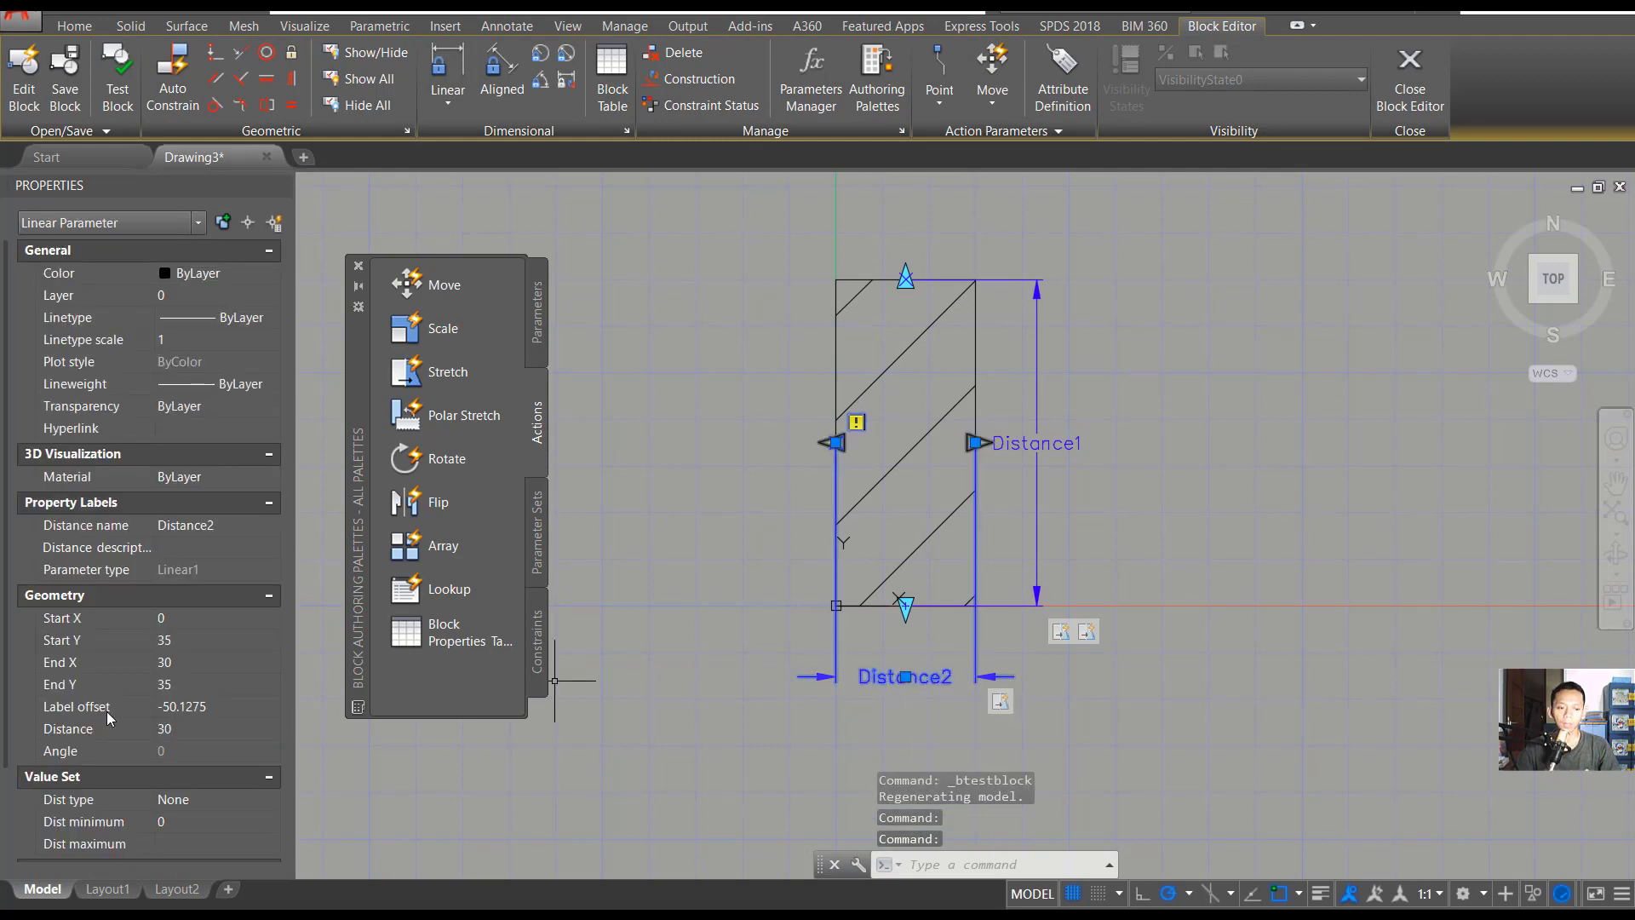
scroll(64, 711, "down", 3)
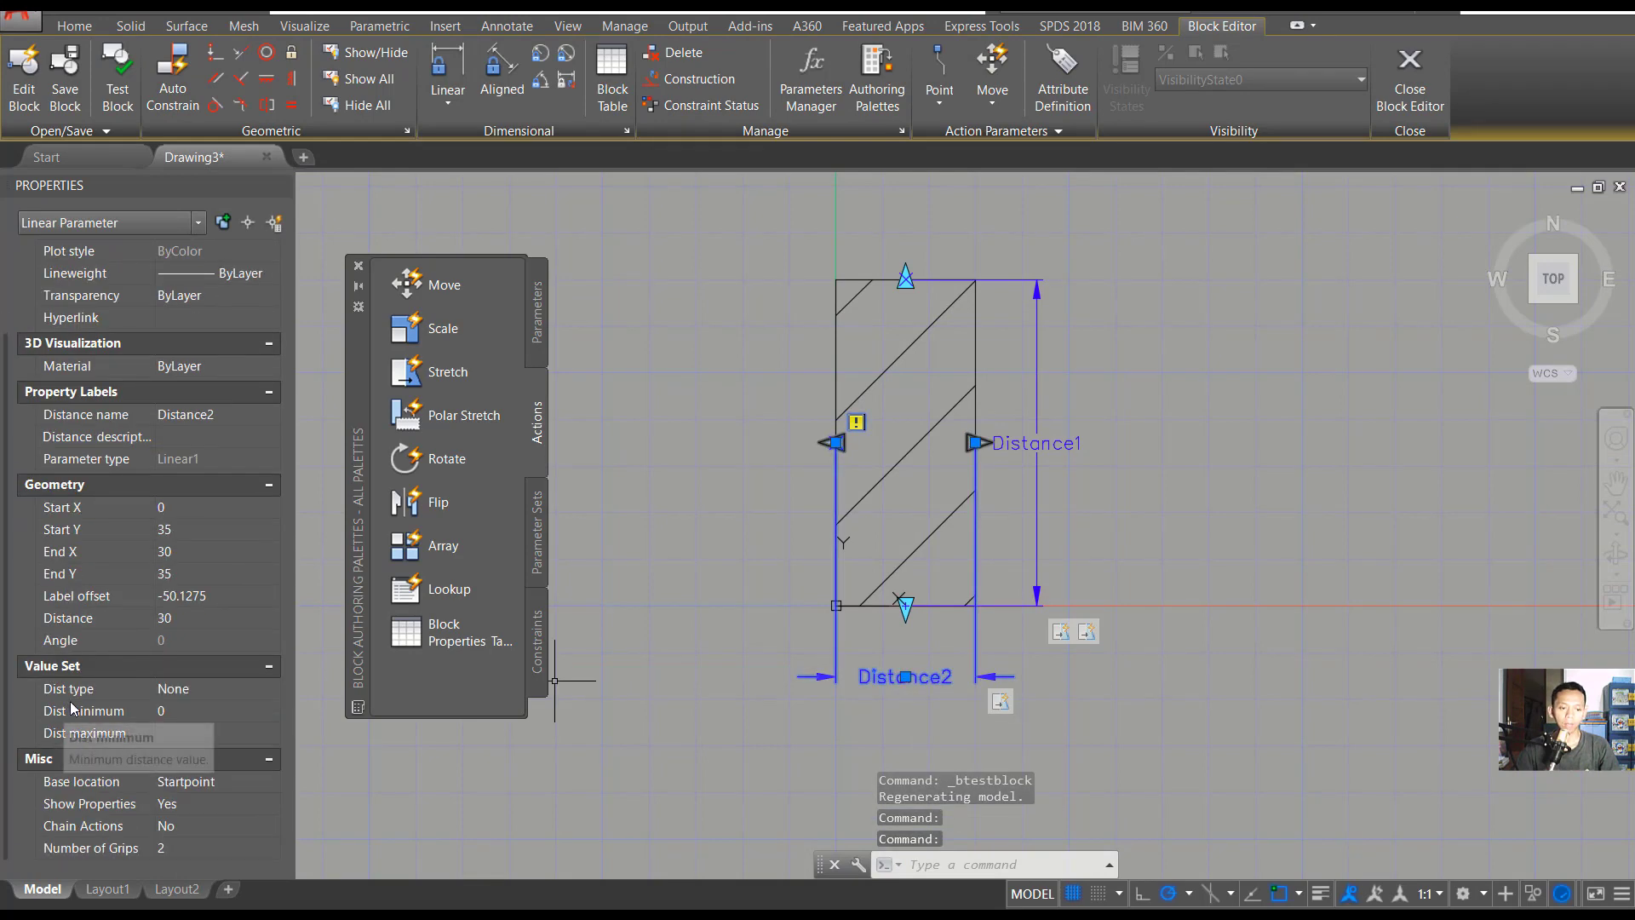
left_click(170, 694)
left_click(199, 692)
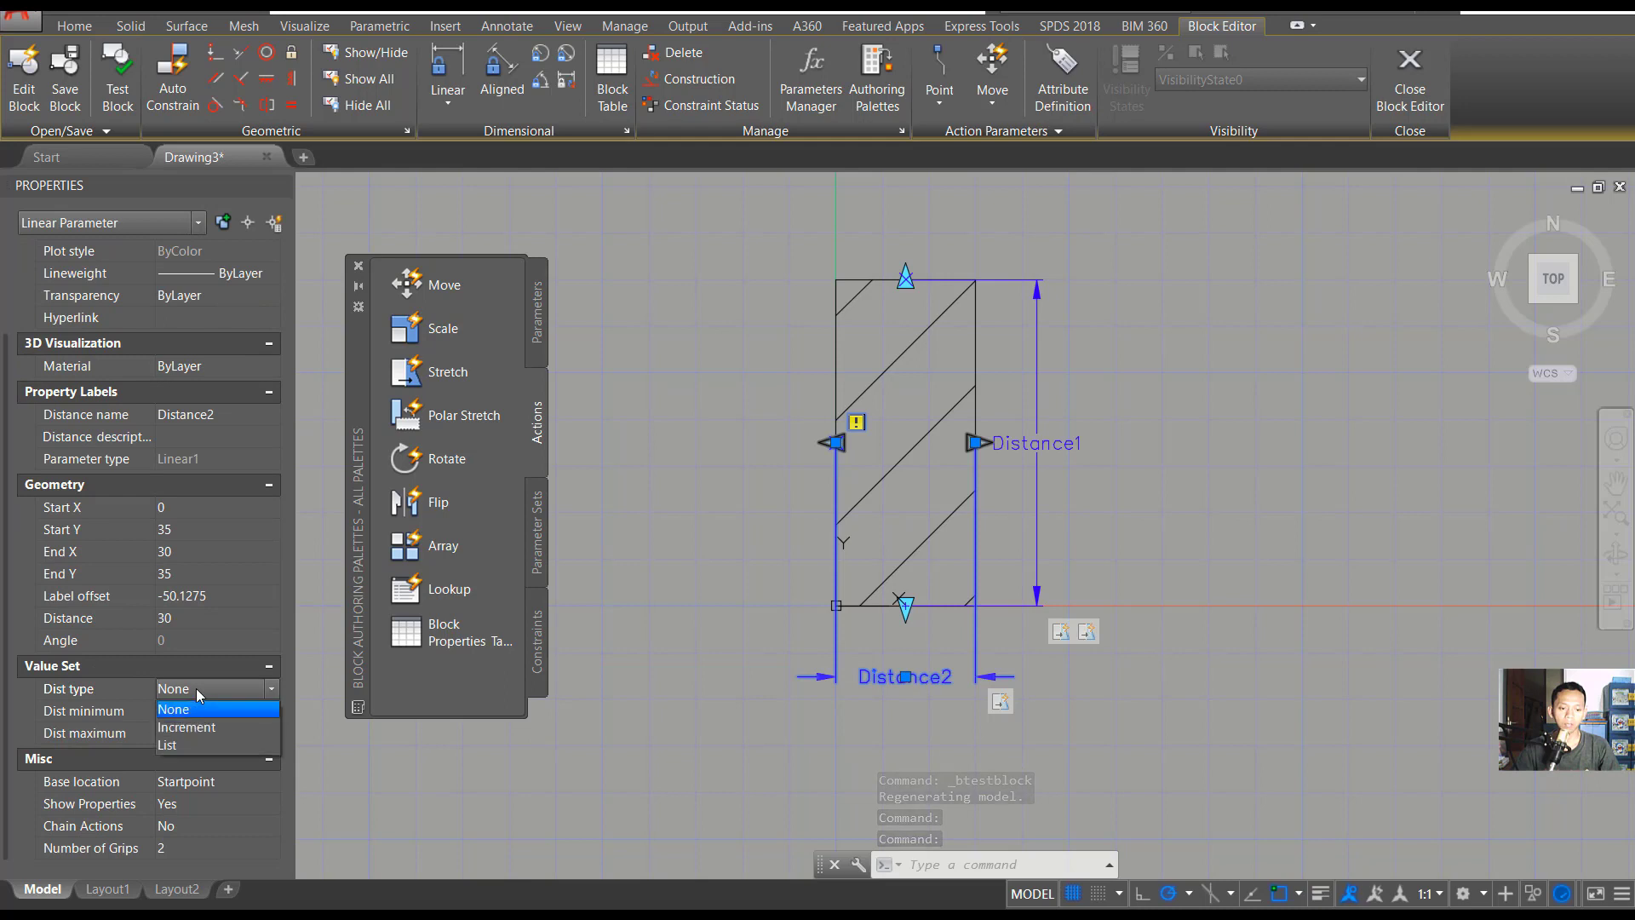
left_click(173, 729)
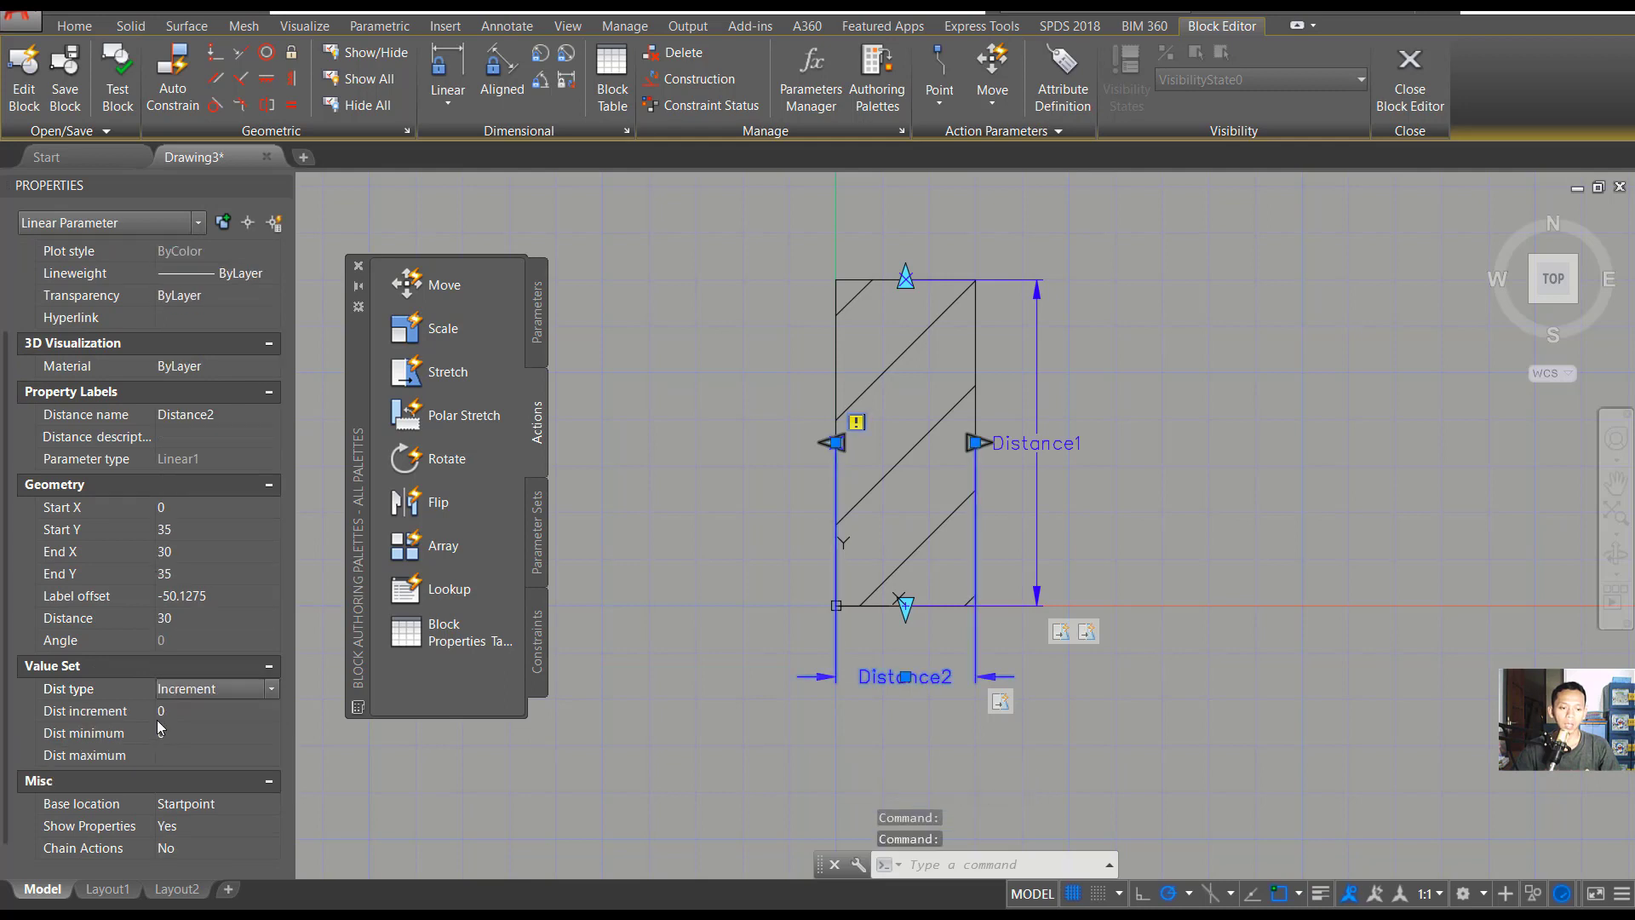
left_click(170, 712)
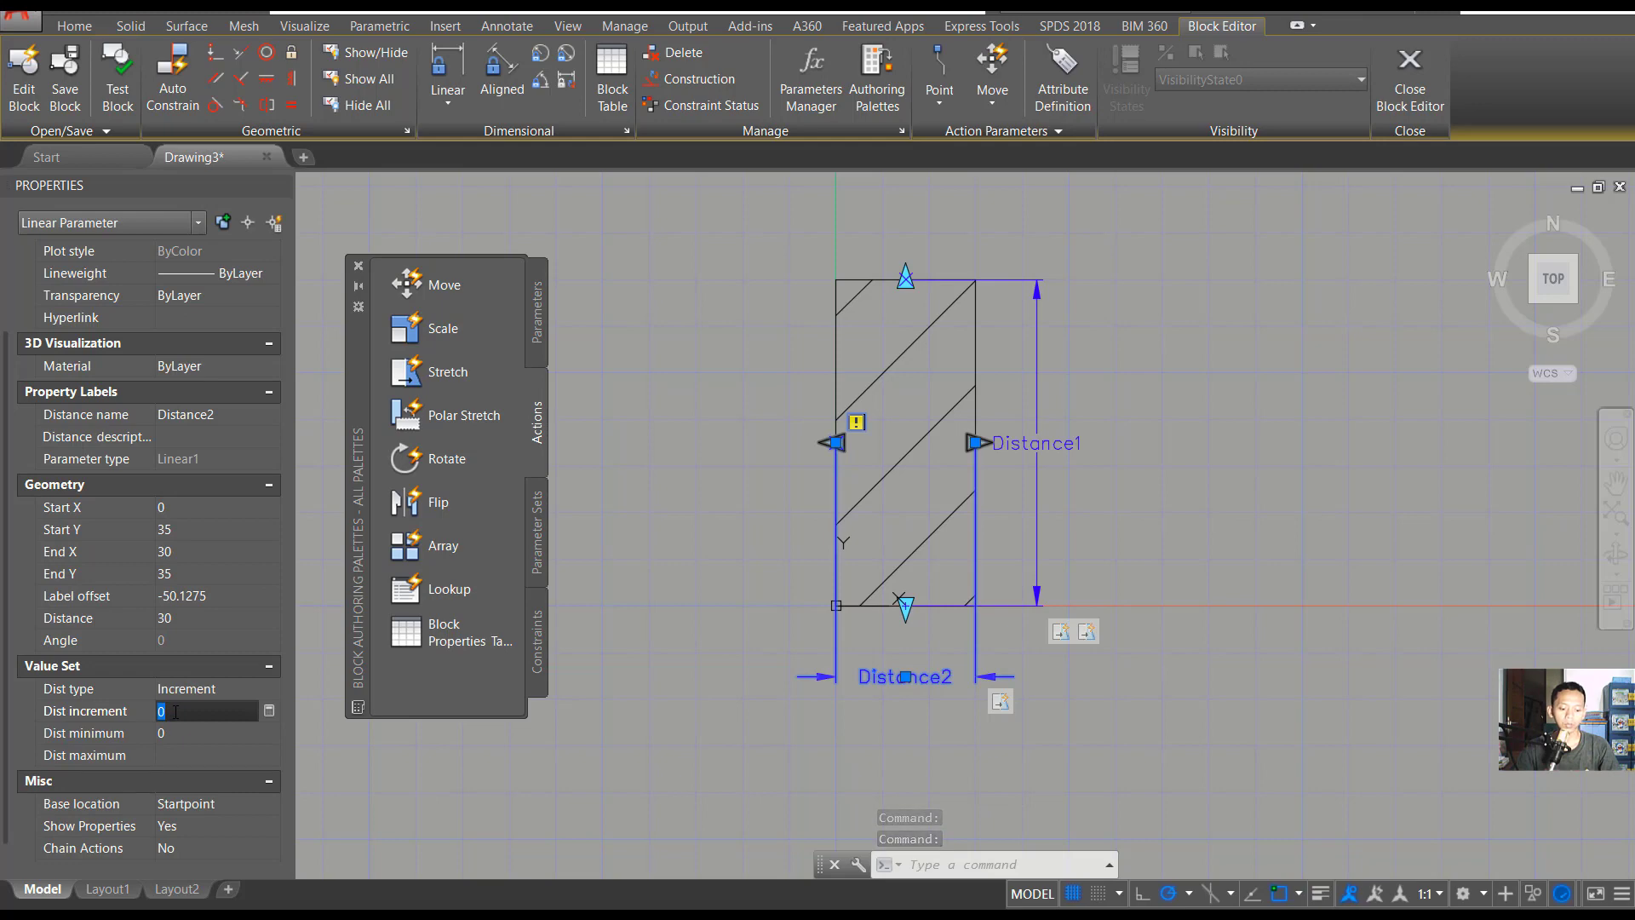
type("4")
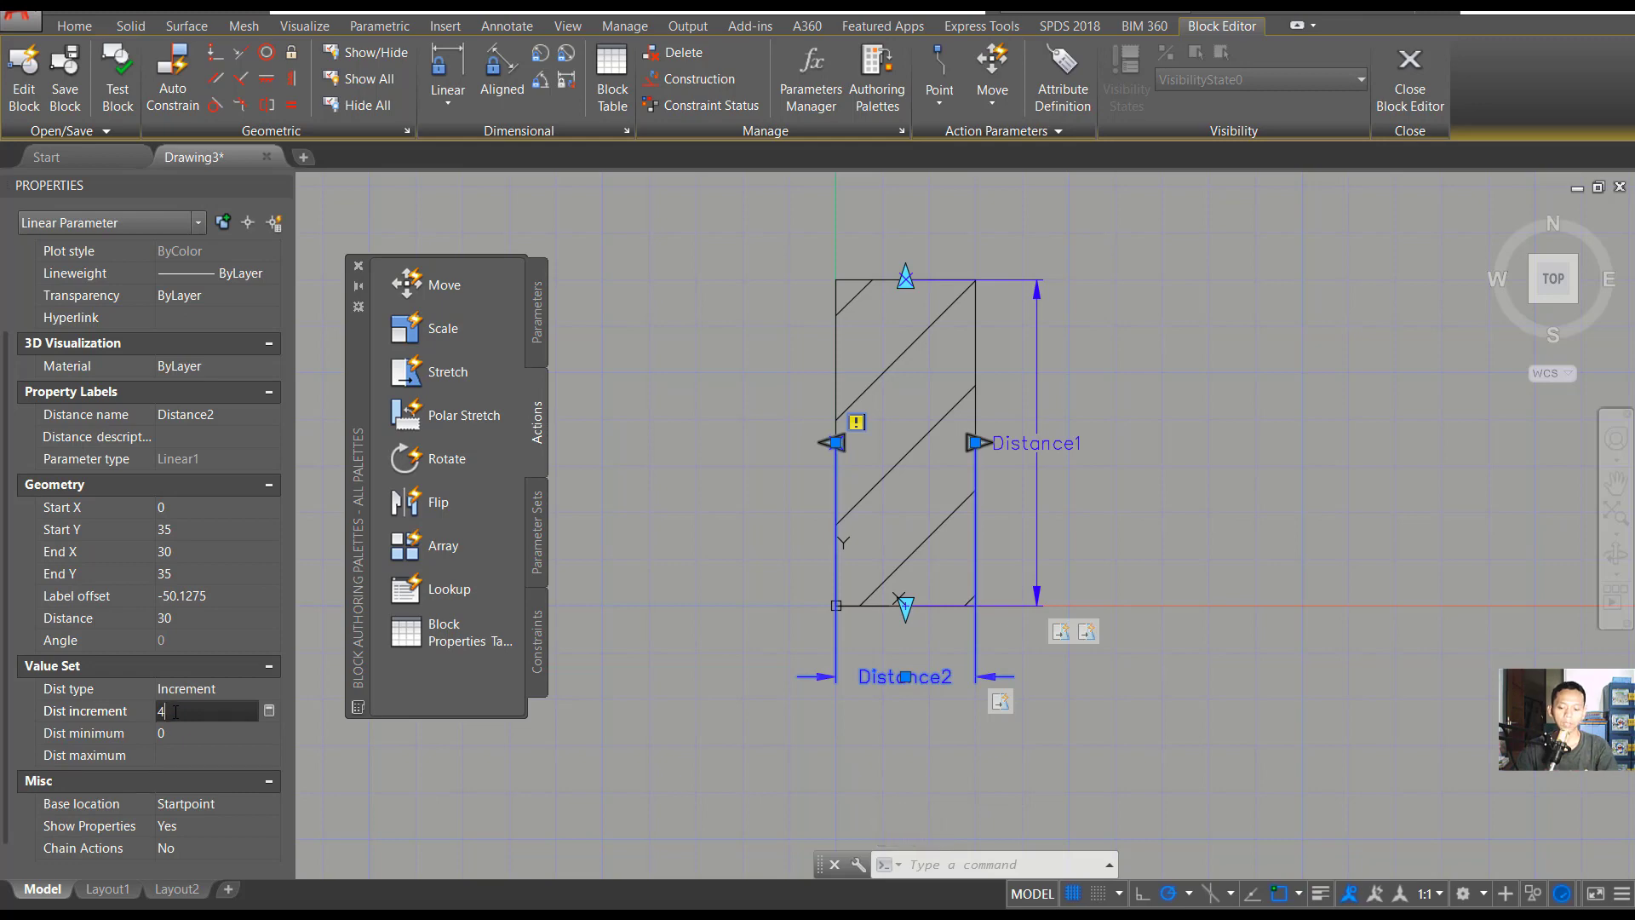
type("0")
key("Tab")
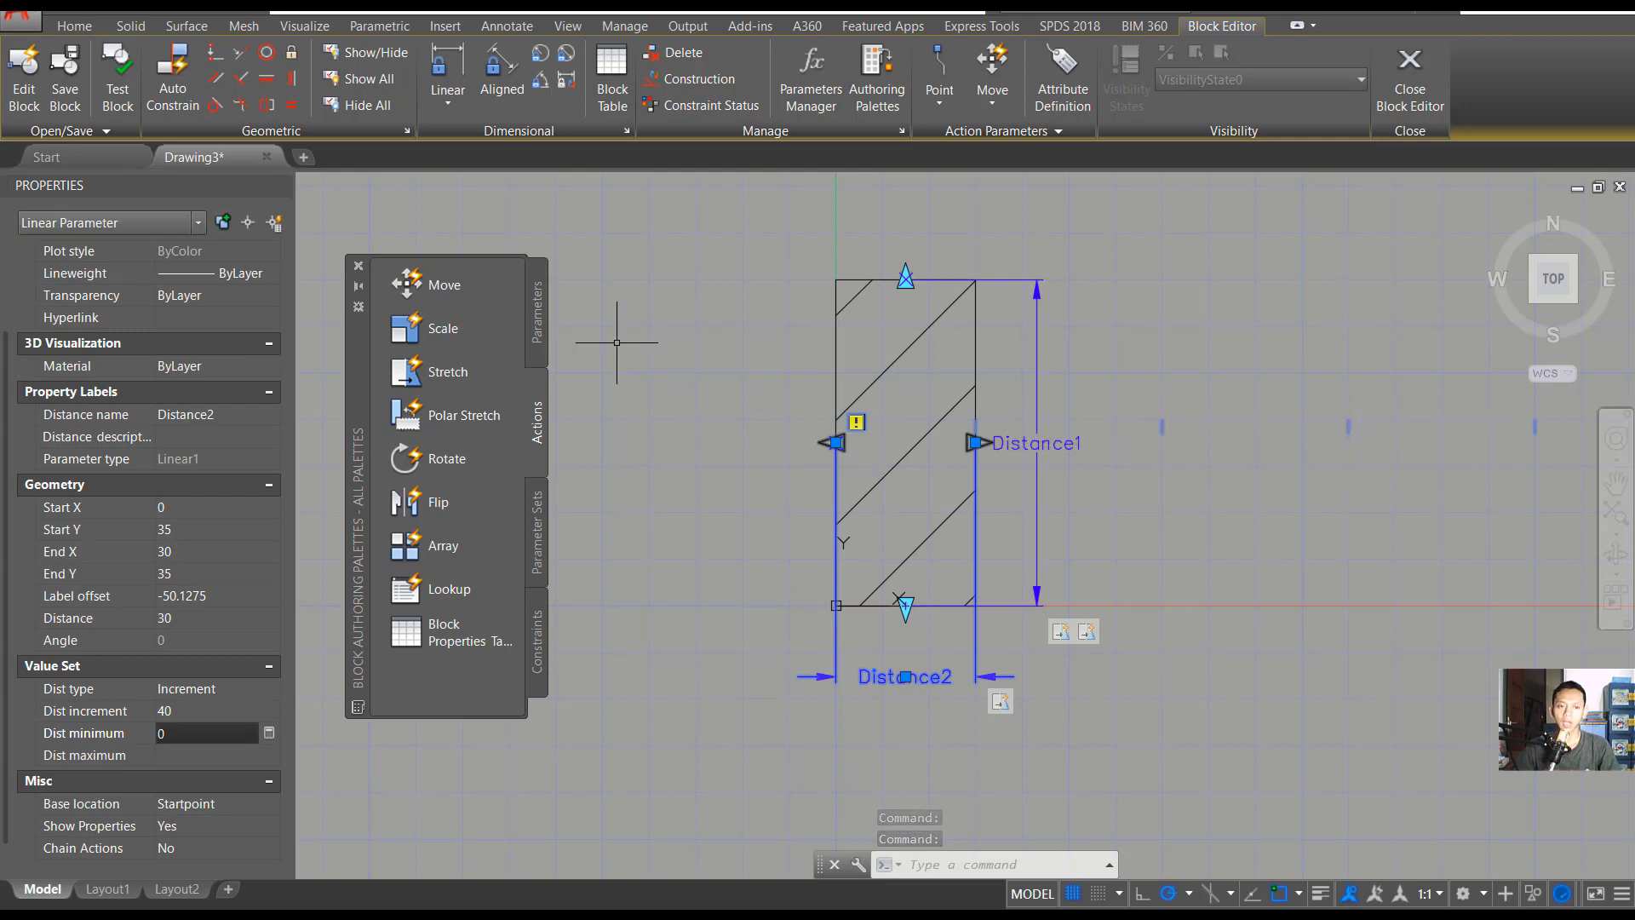
Step: Test the block and stretch its width to 150 in 40-unit steps
left_click(124, 74)
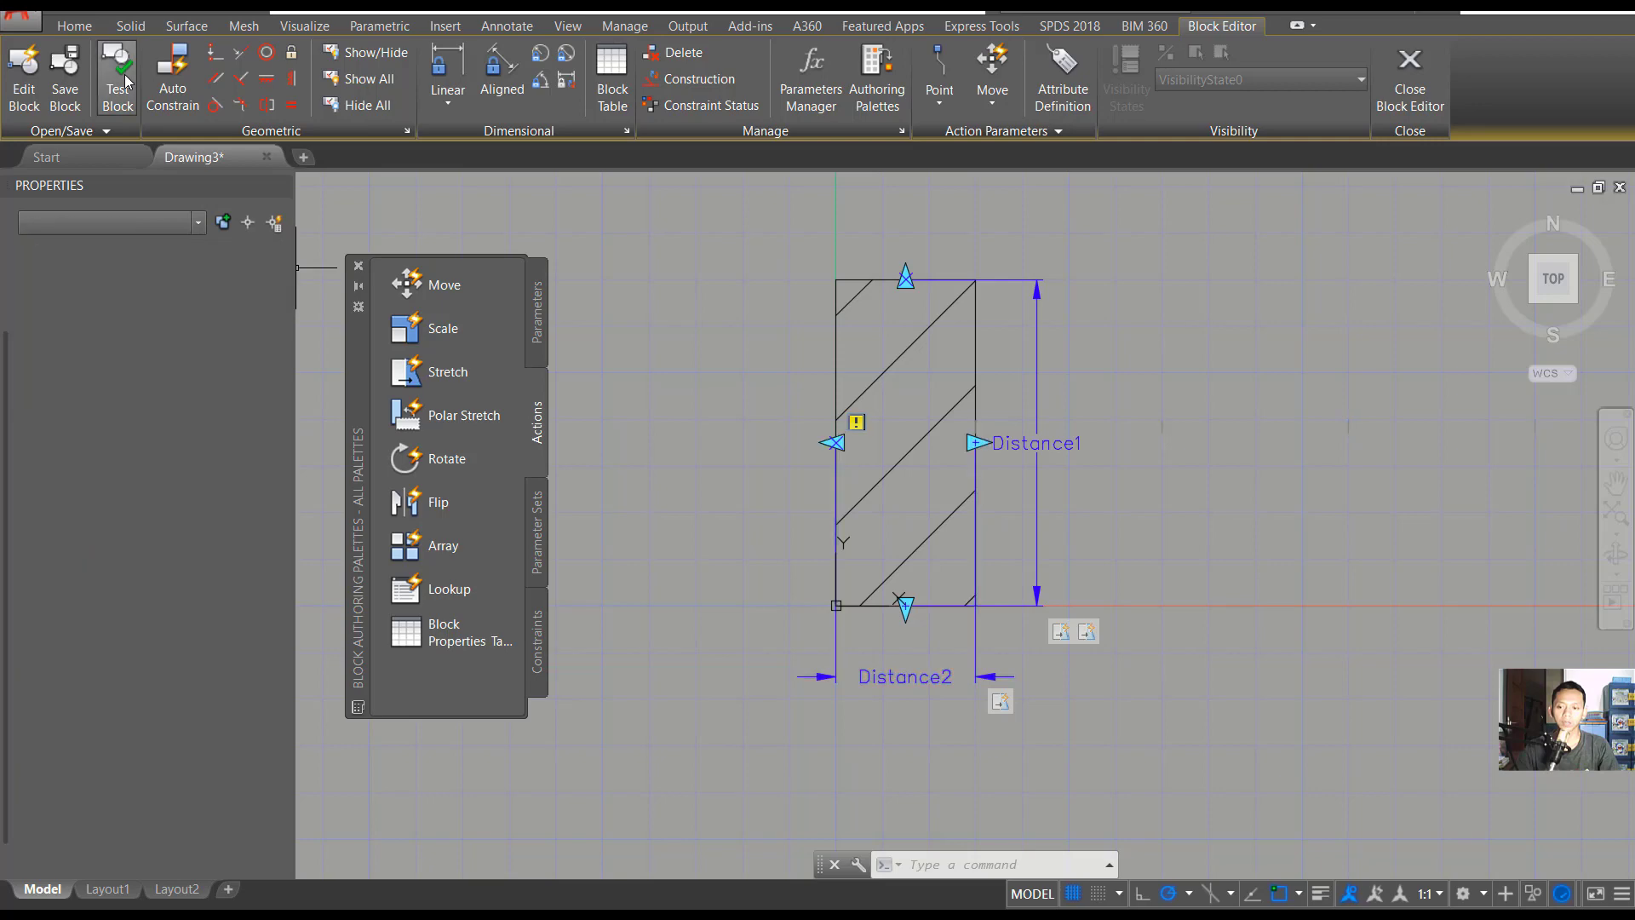
left_click(958, 364)
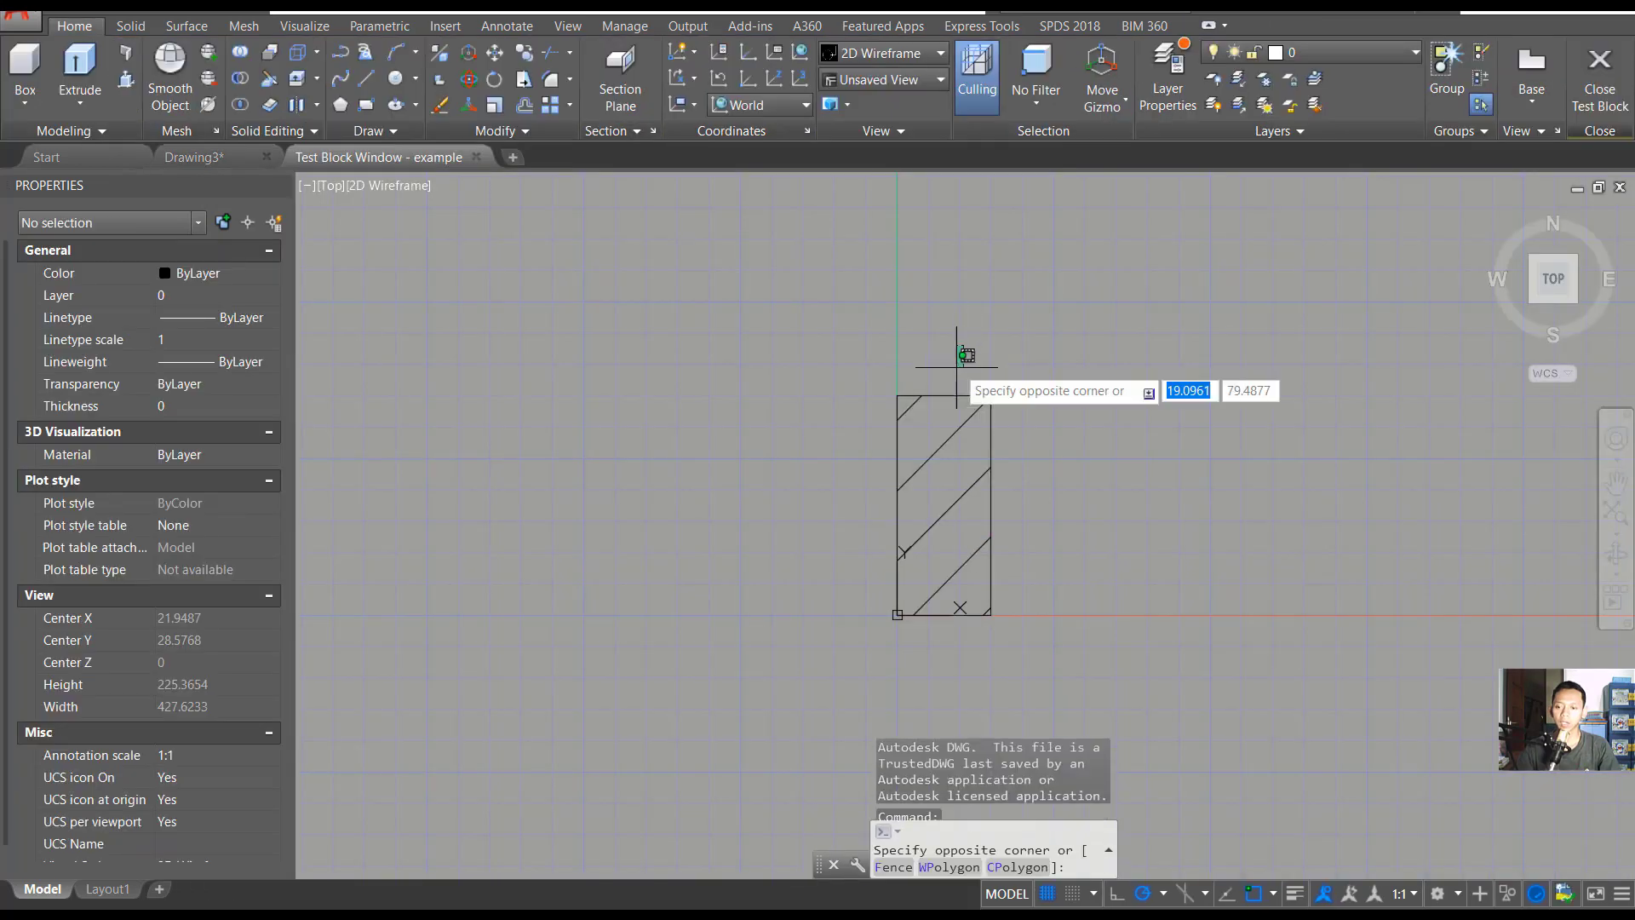
left_click(934, 405)
scroll(1058, 499, "down", 2)
middle_click_drag(1059, 499, 907, 516)
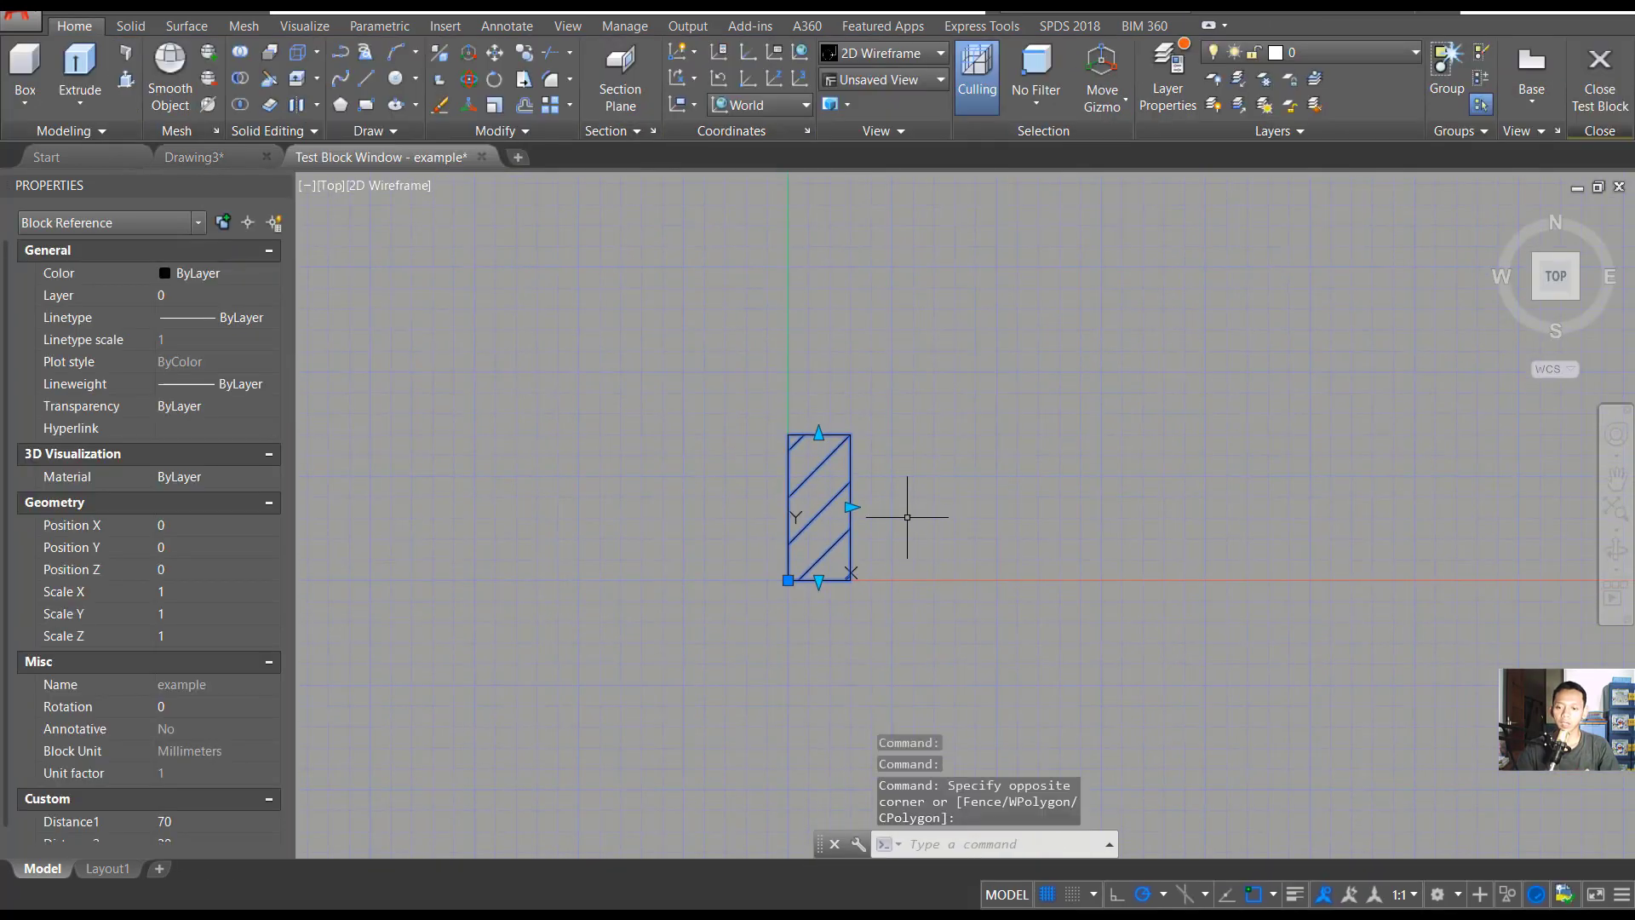
left_click(850, 507)
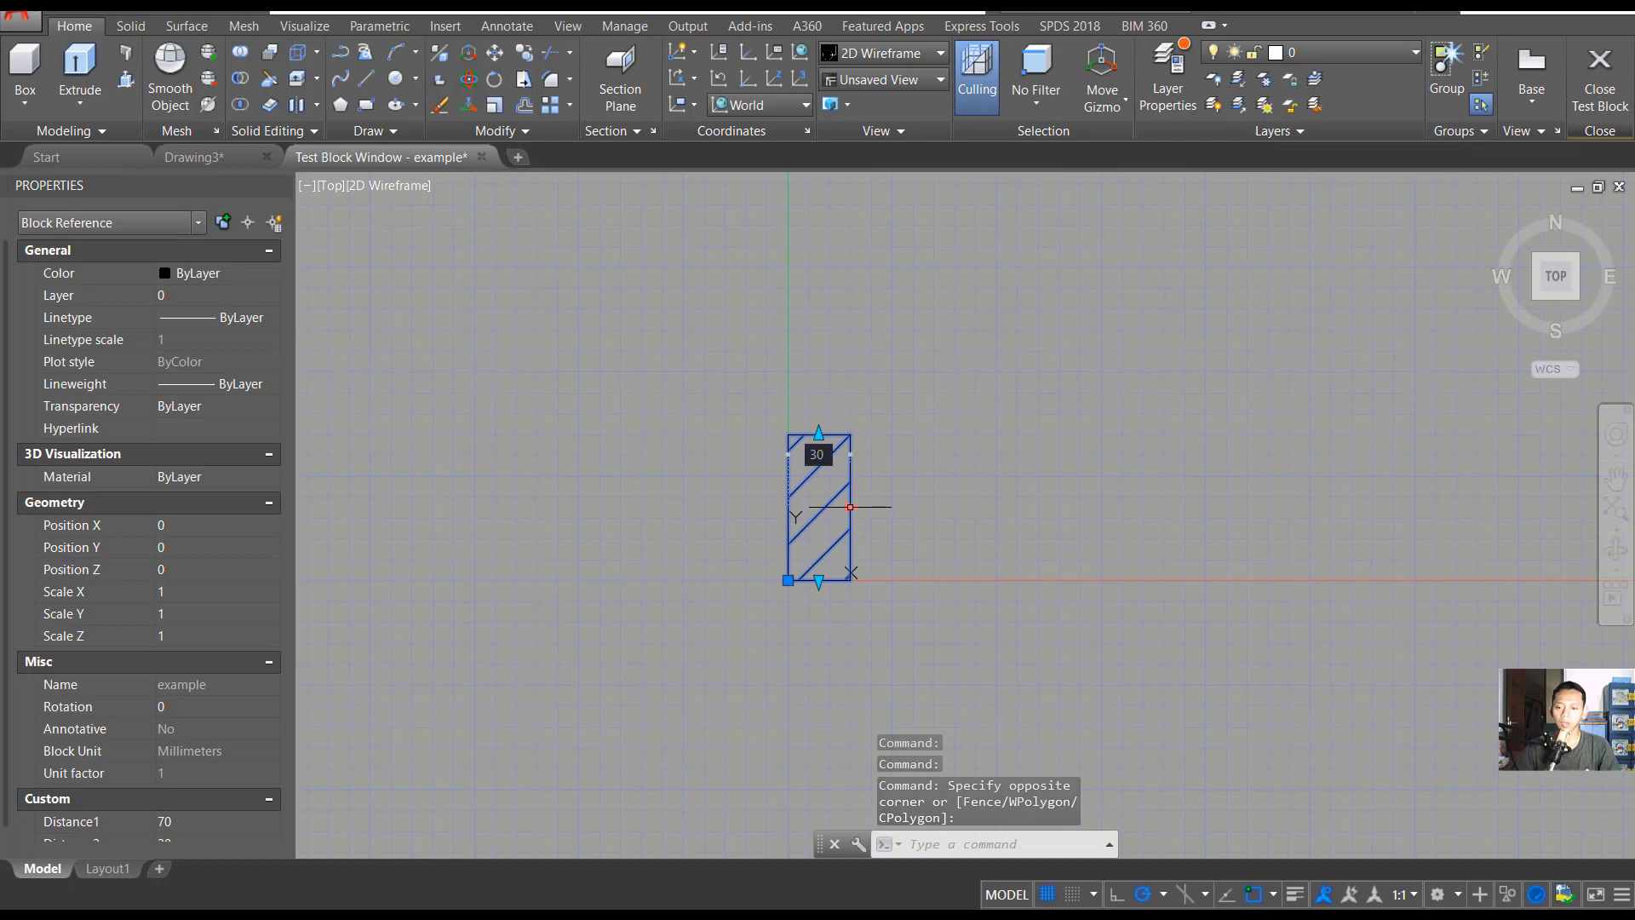
left_click(850, 507)
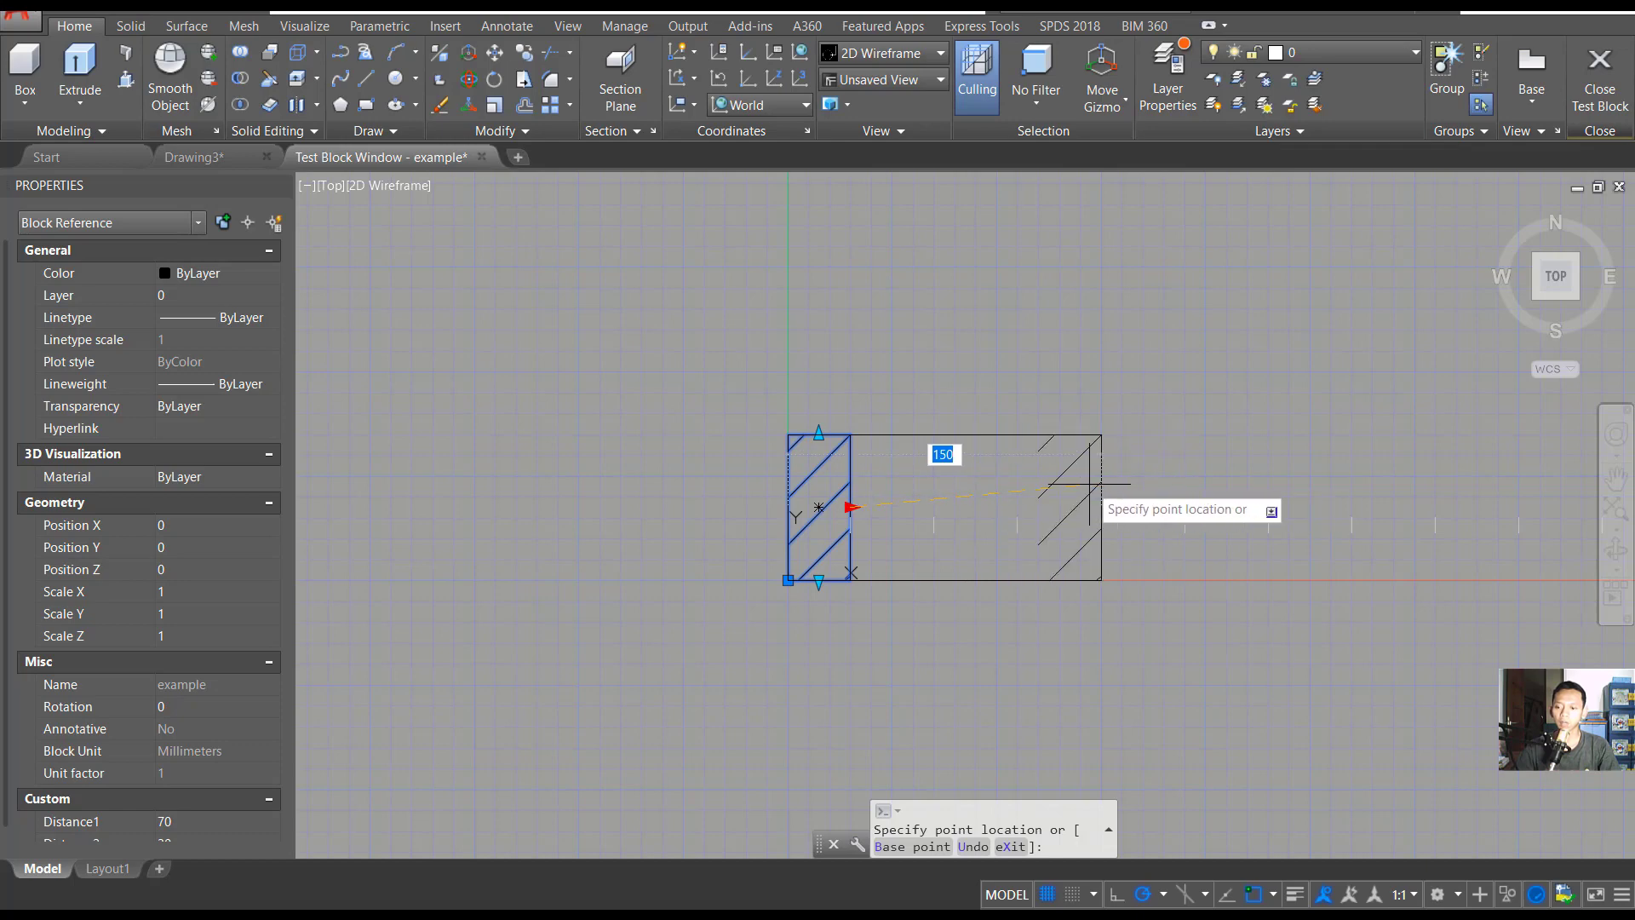
left_click(1089, 485)
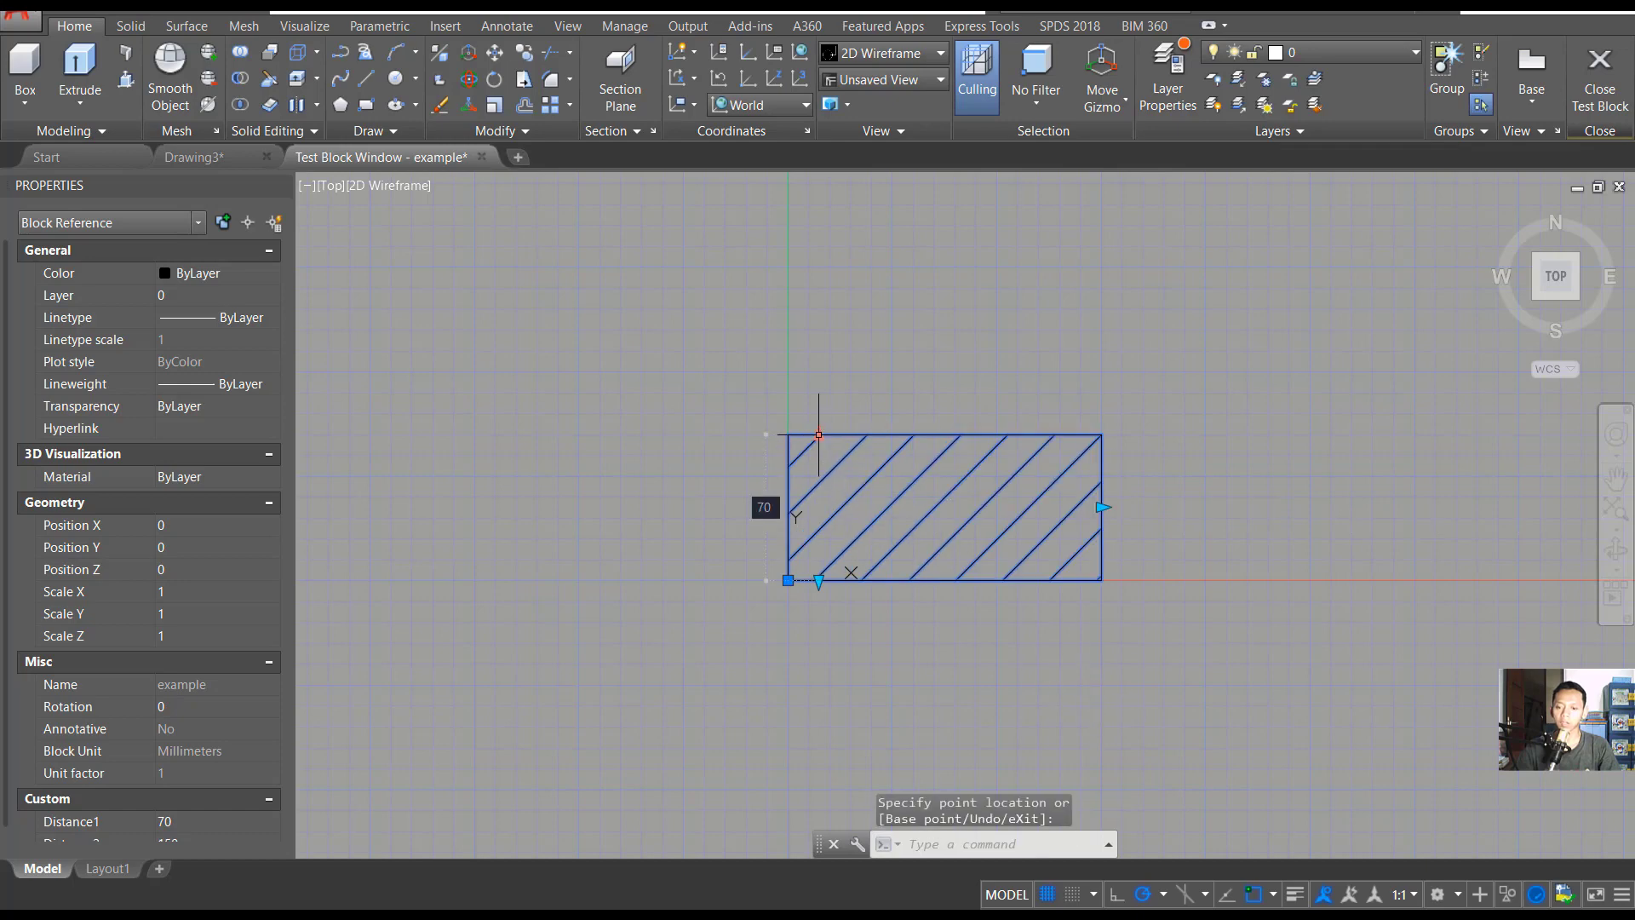
Step: Raise the test block's height to 144.3243 and return to the Block Editor
left_click(818, 434)
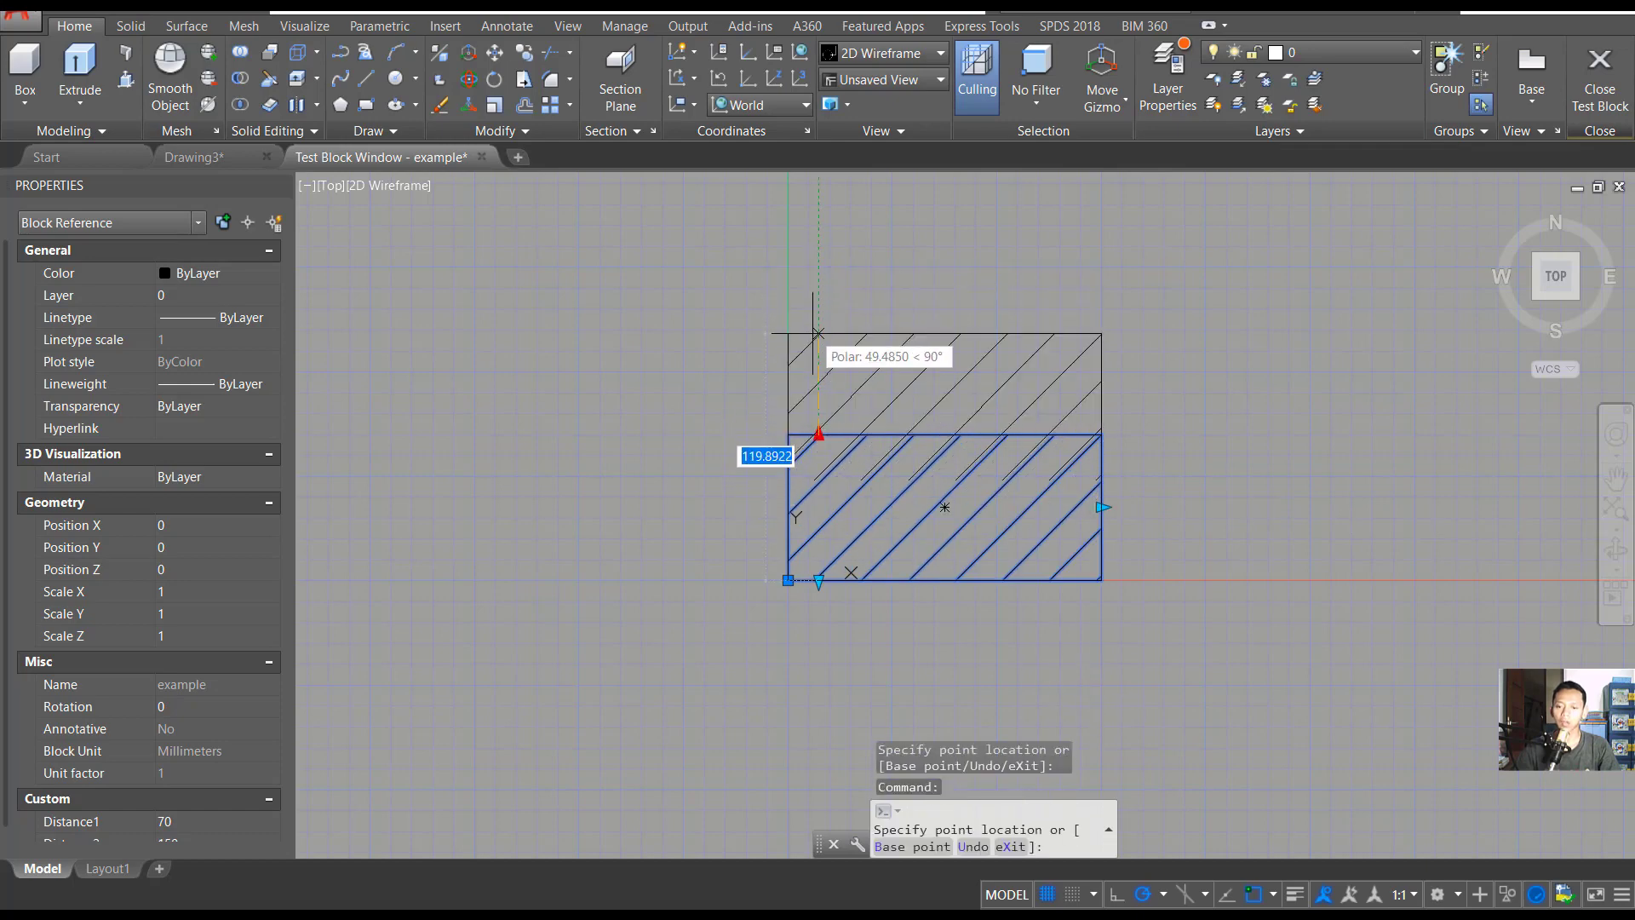
left_click(817, 279)
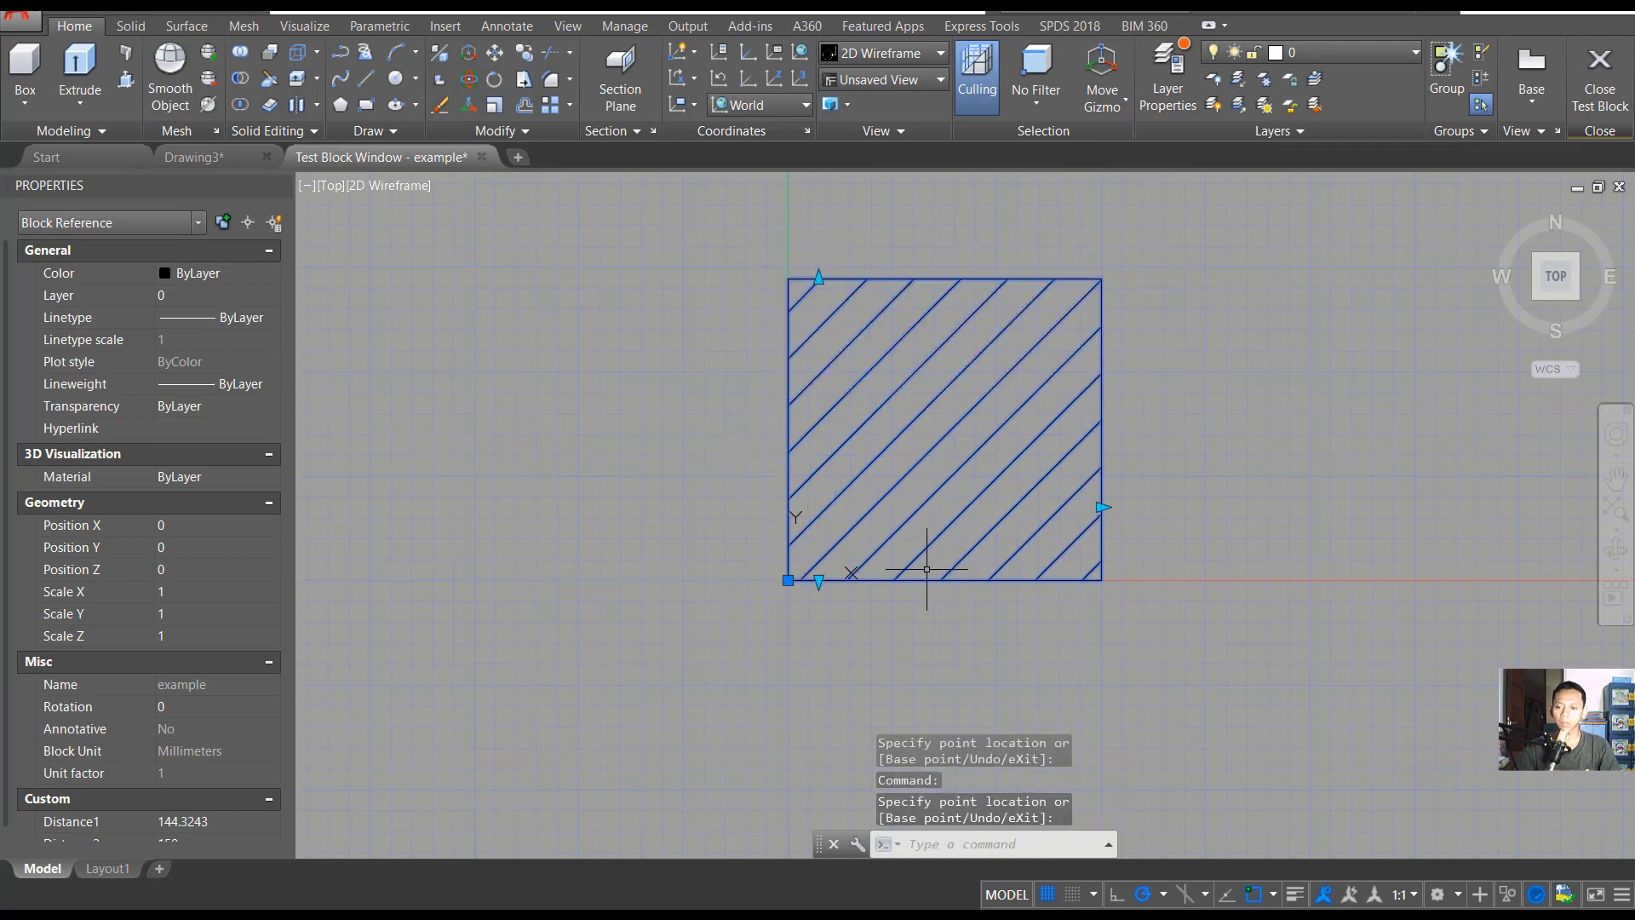
left_click(1600, 85)
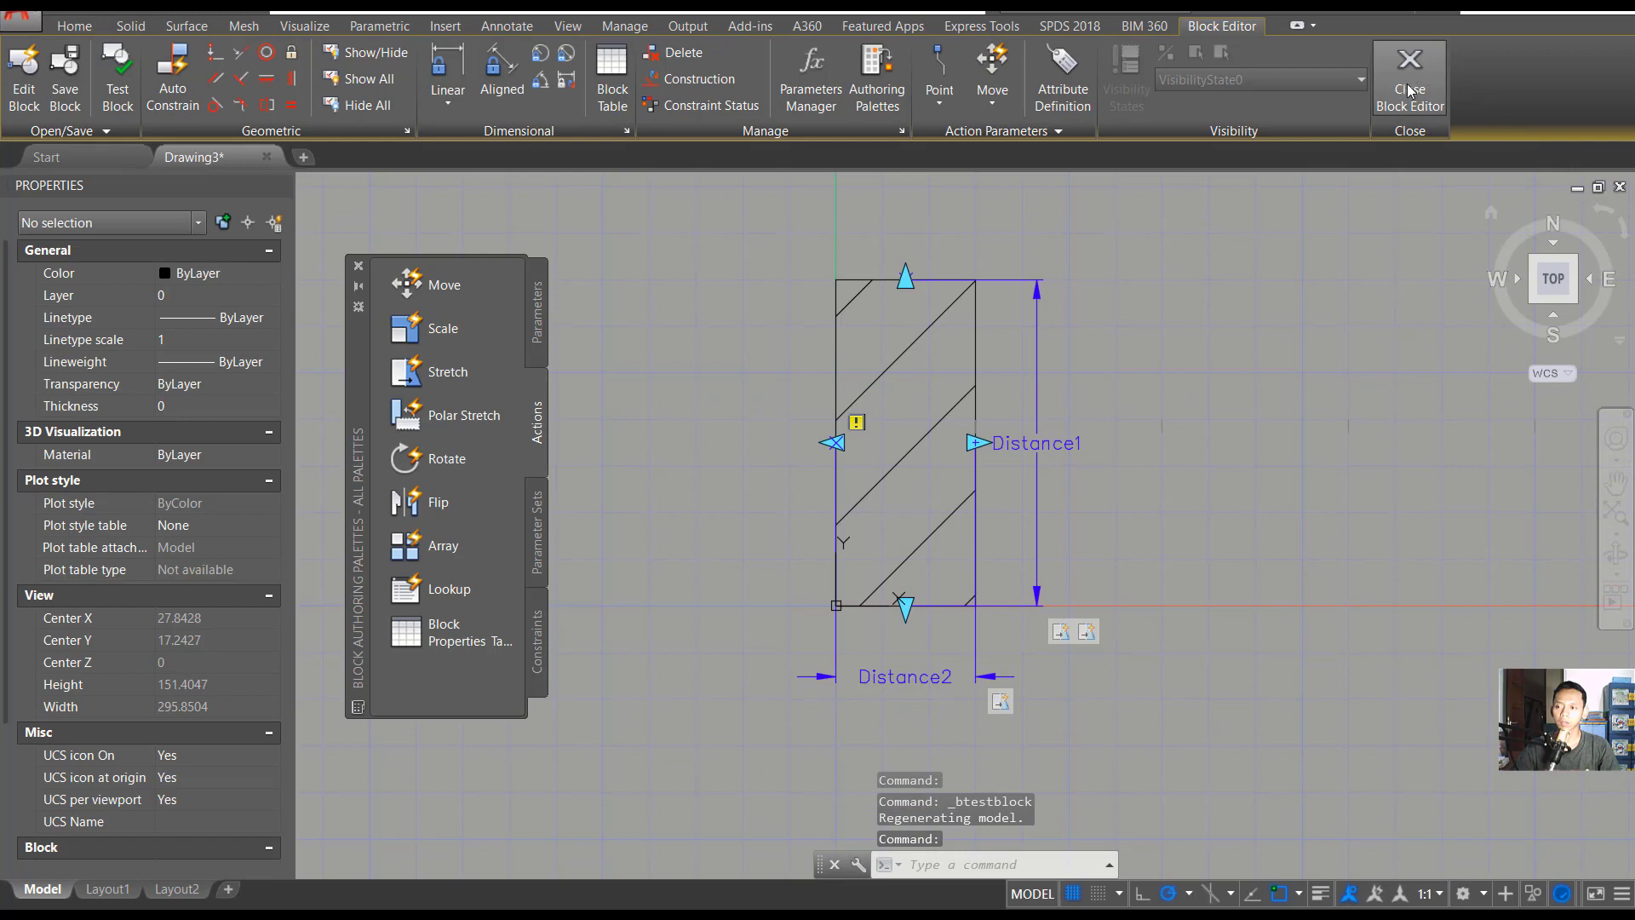
Step: Save changes to the example block, exit the editor, and widen the placed block to 70
left_click(1409, 89)
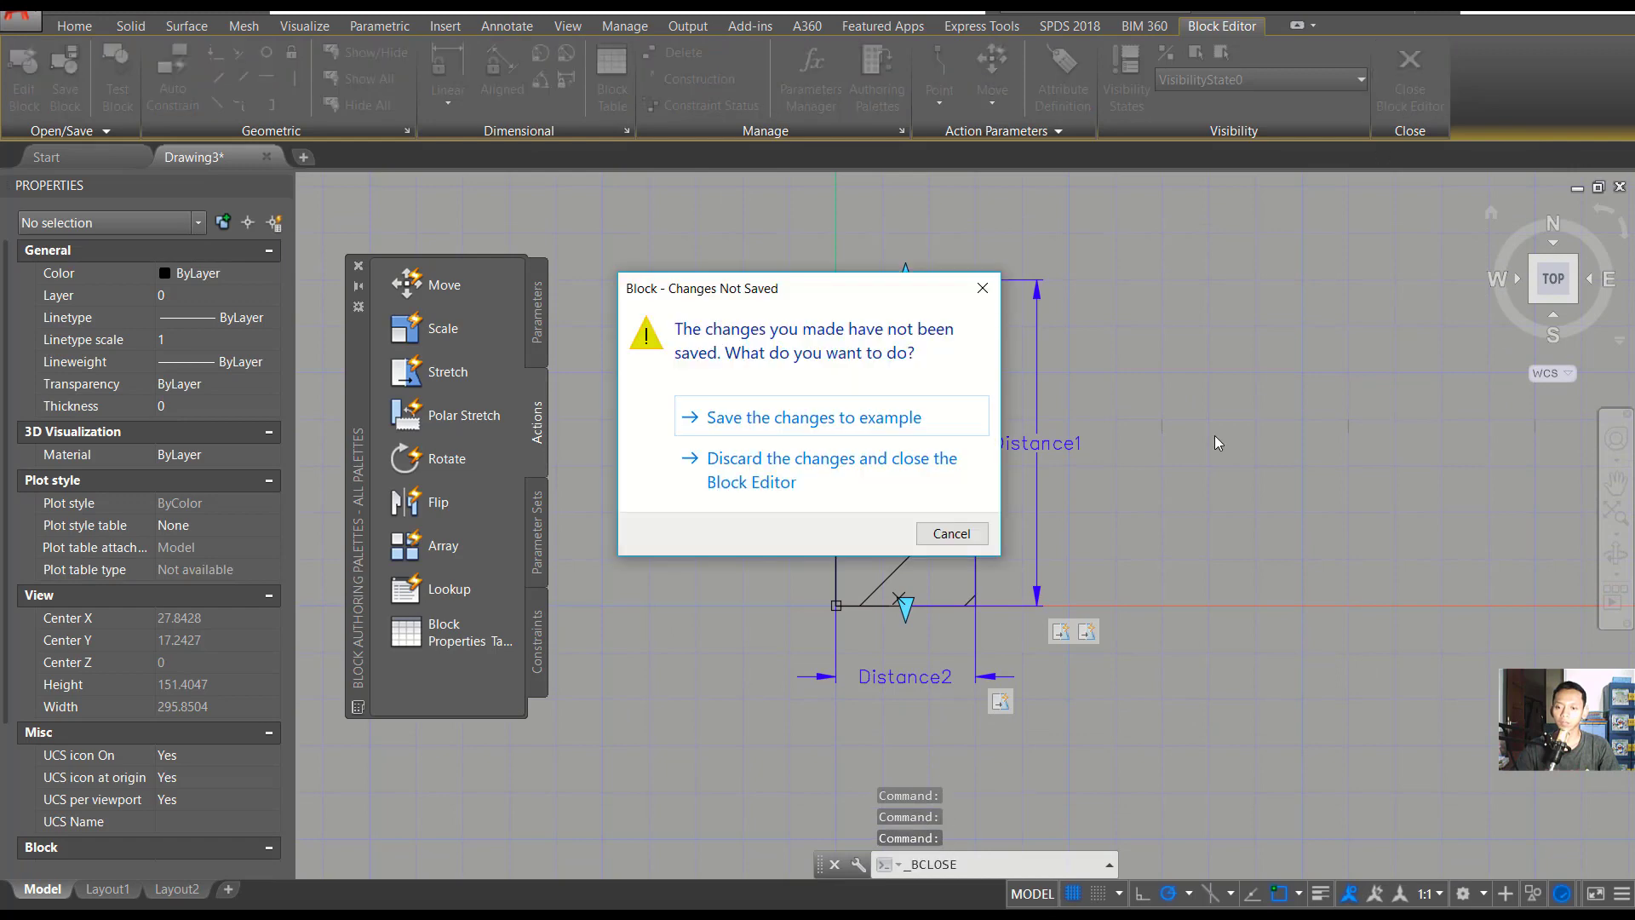
left_click(839, 424)
left_click(980, 425)
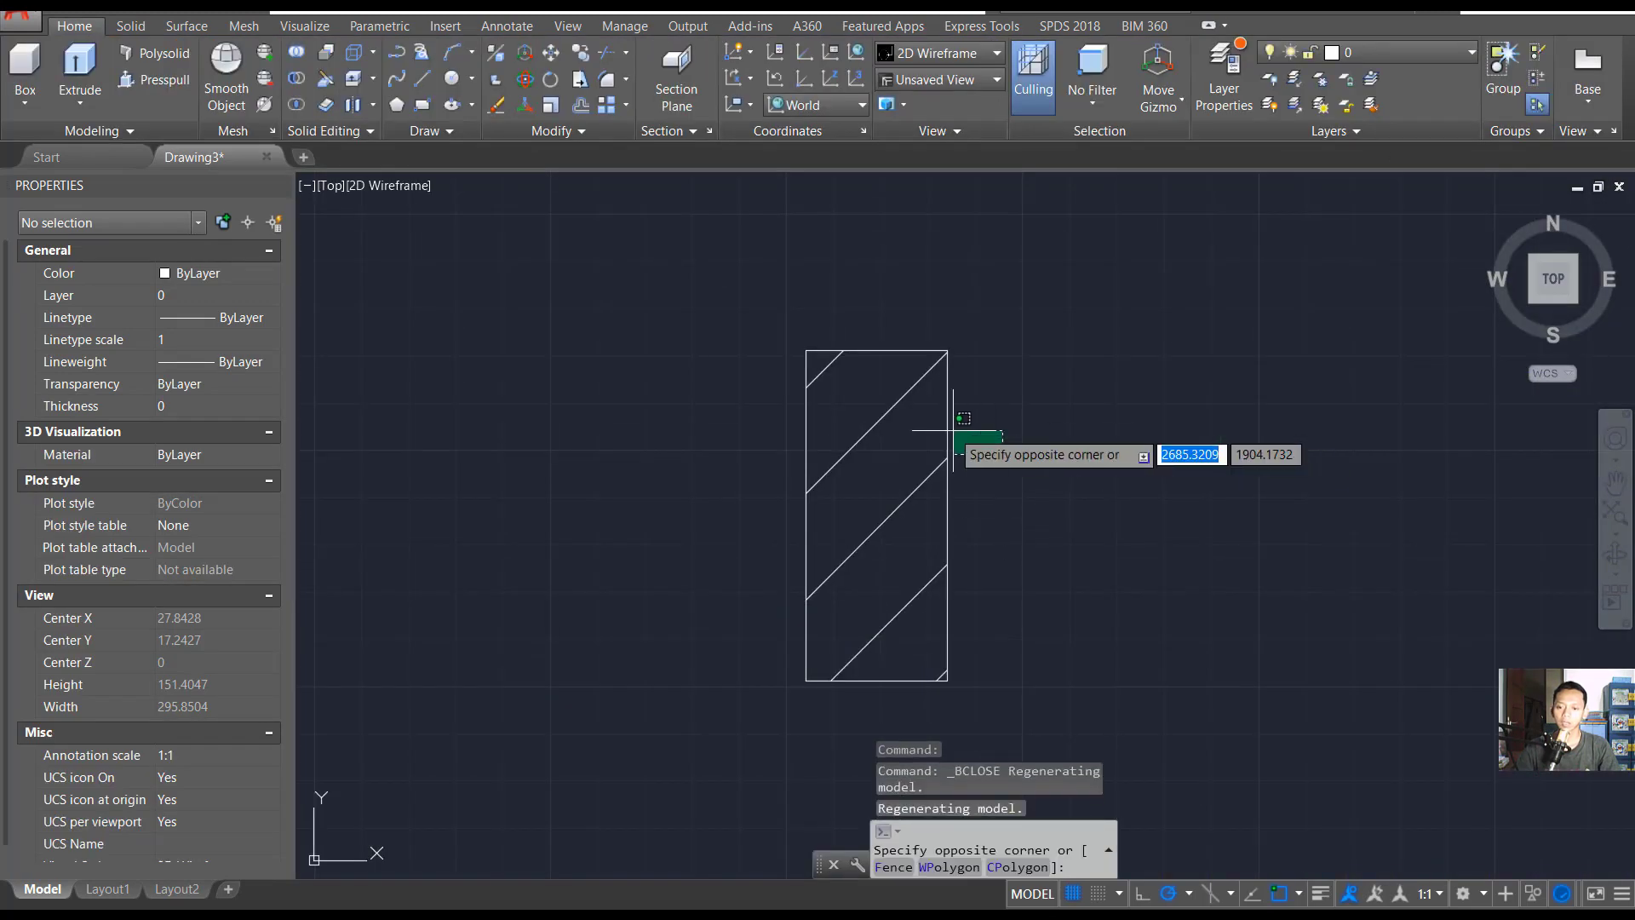
left_click(907, 411)
left_click(948, 515)
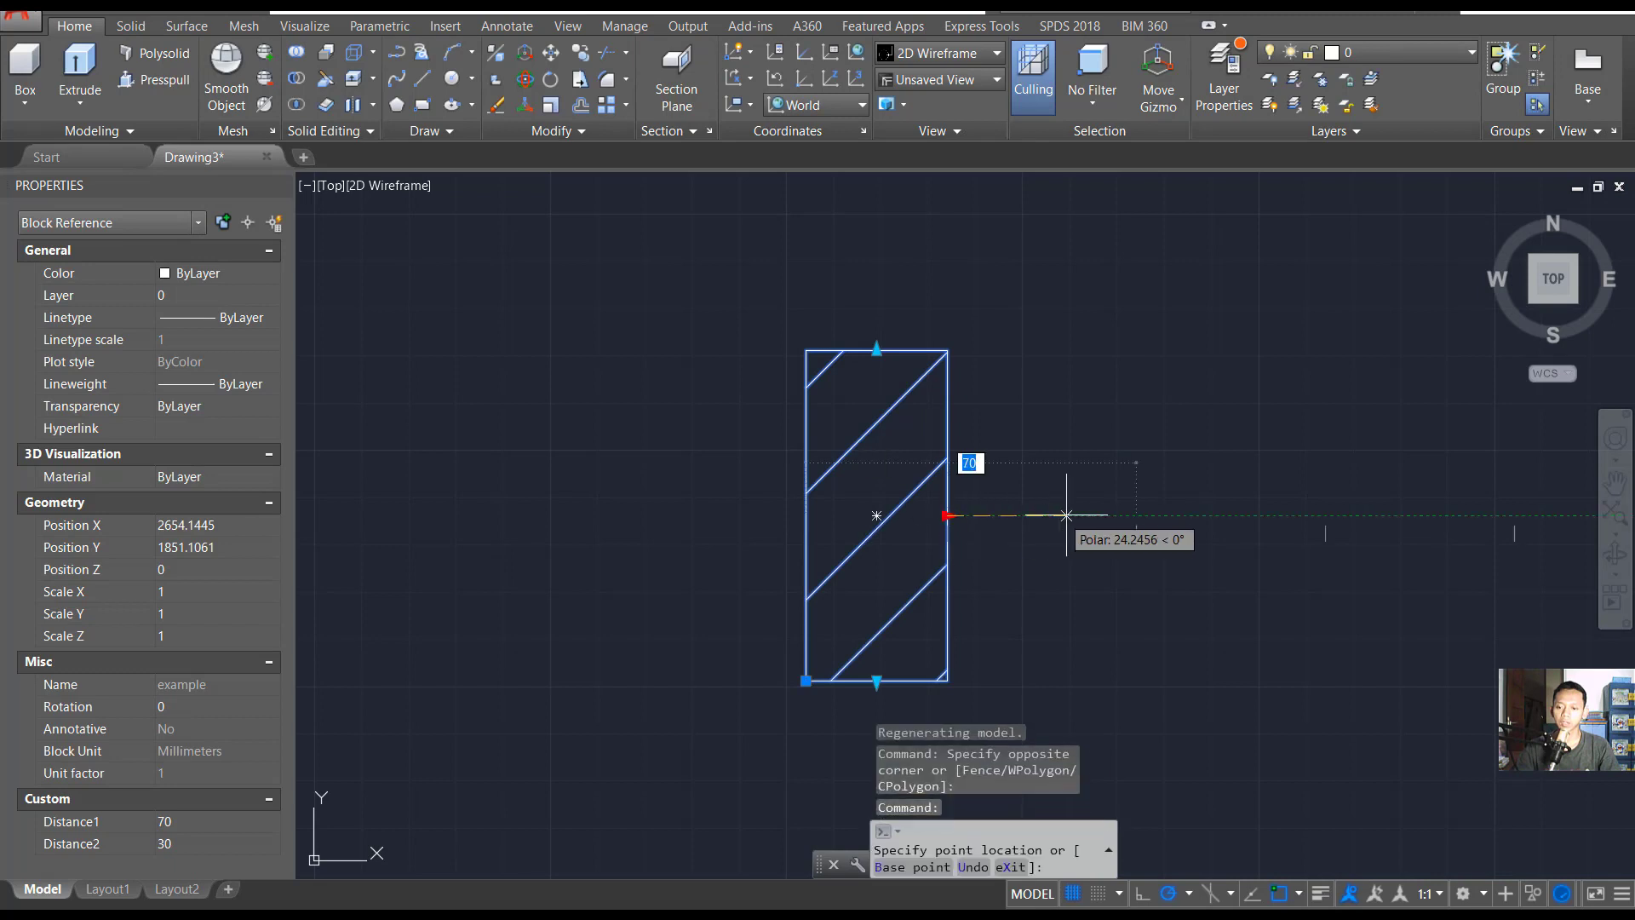
left_click(1117, 511)
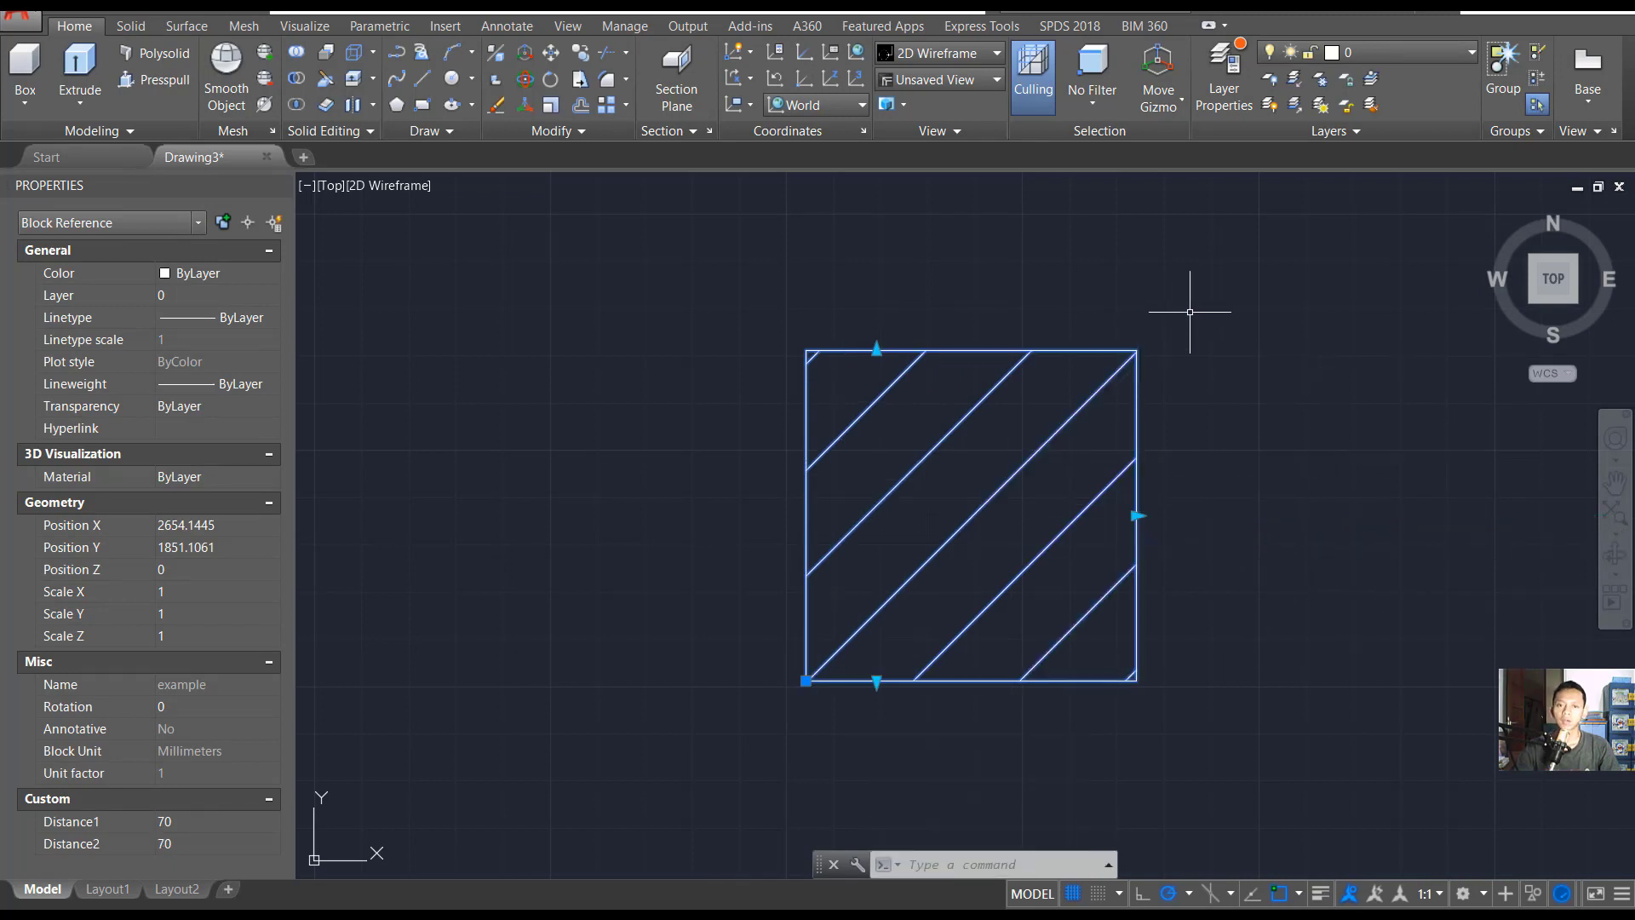